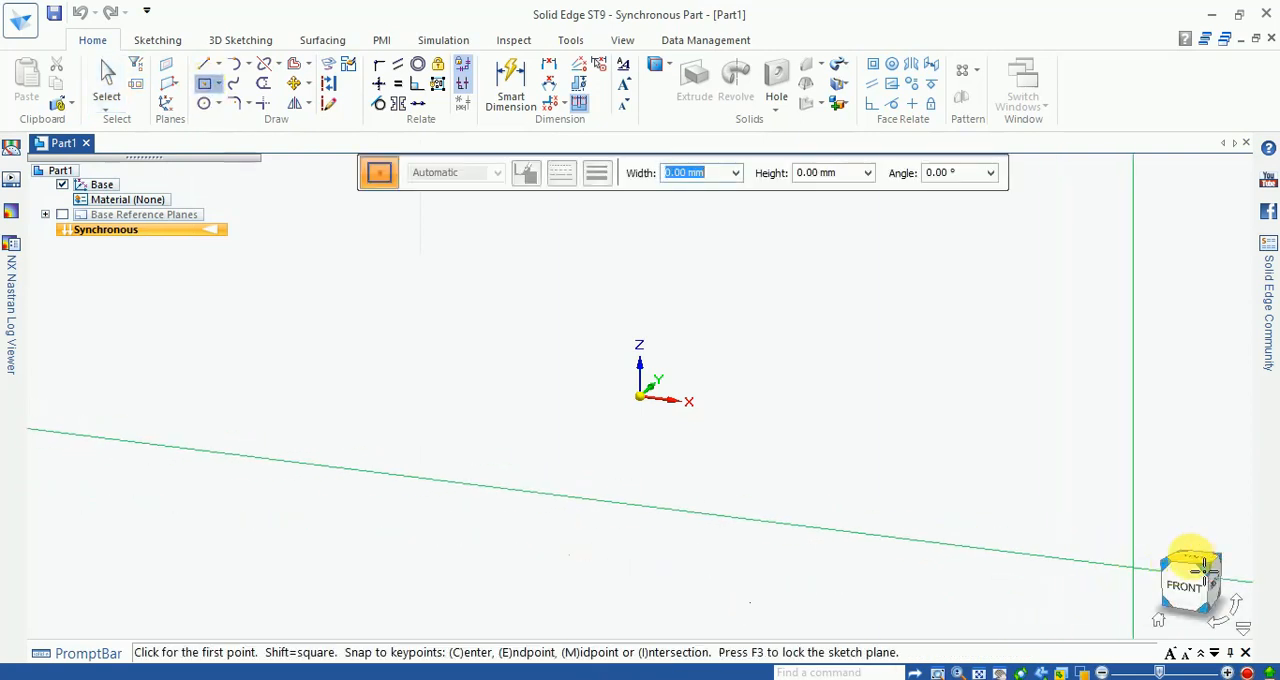
Step: Sketch a center rectangle about 939 mm wide and 374 mm high on the top plane, centred on the origin
left_click(1200, 563)
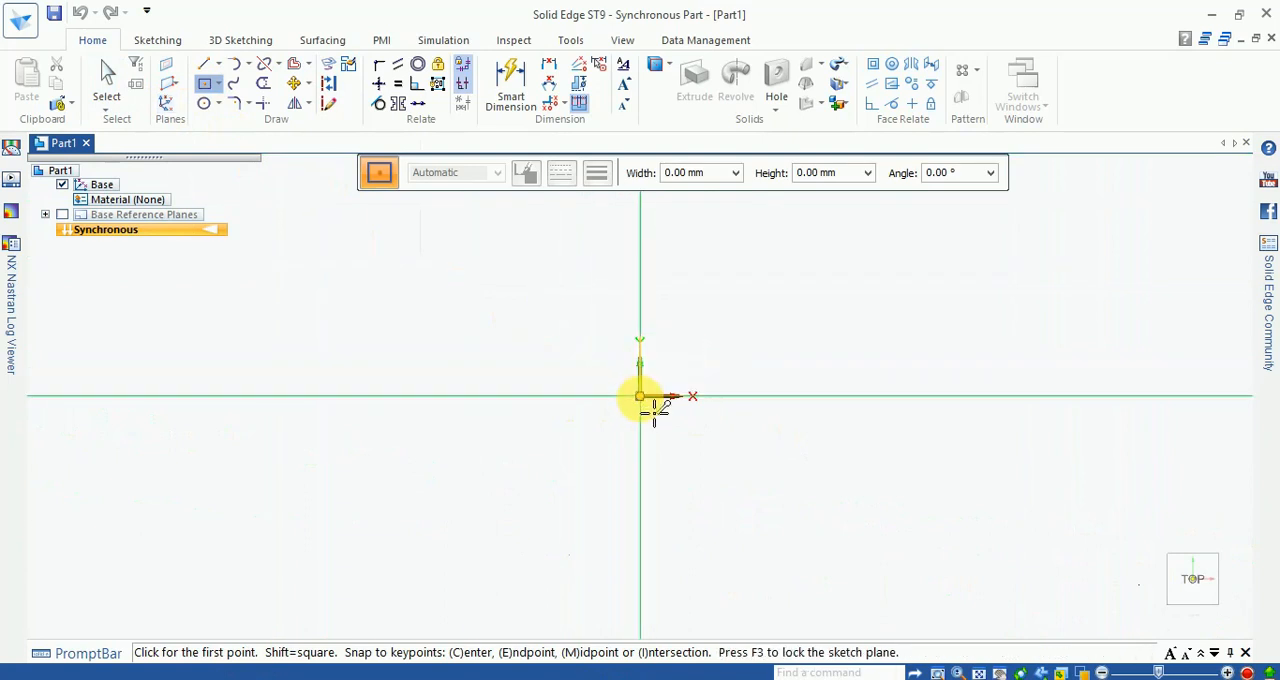
left_click(640, 397)
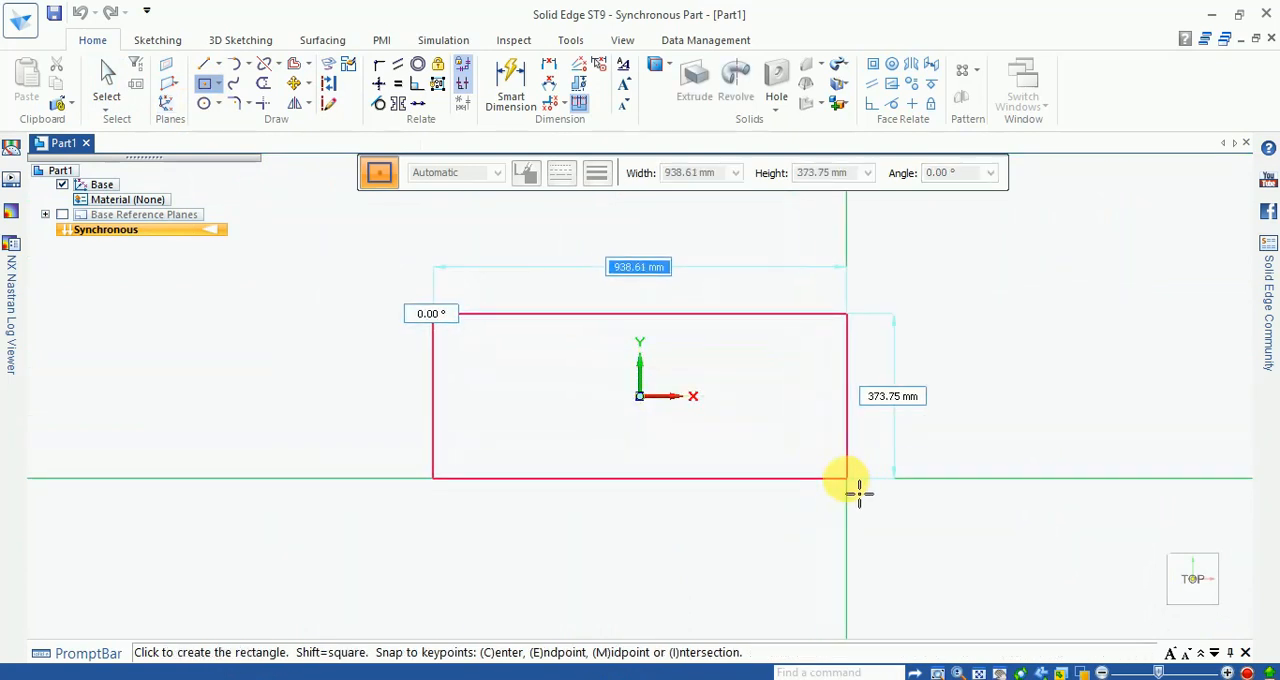
left_click(857, 489)
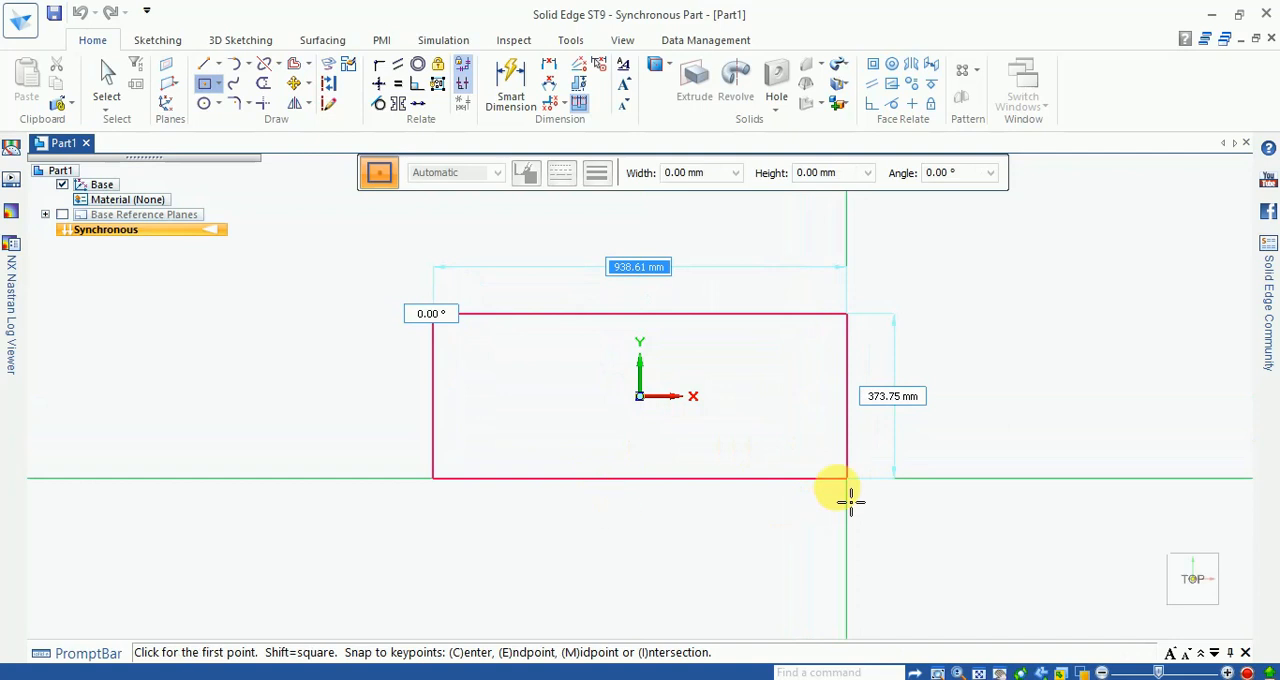
Step: Dimension the rectangle with a height of 60 mm and a width of 80 mm
left_click(515, 90)
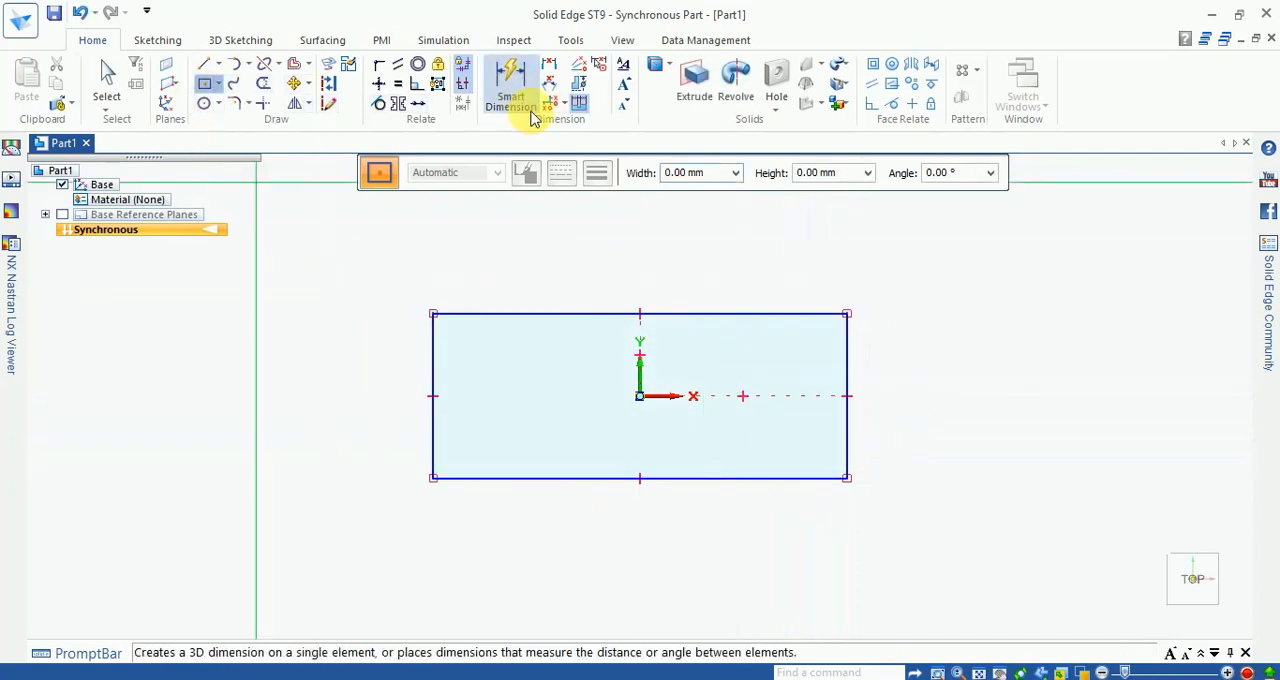
left_click(850, 438)
left_click(927, 420)
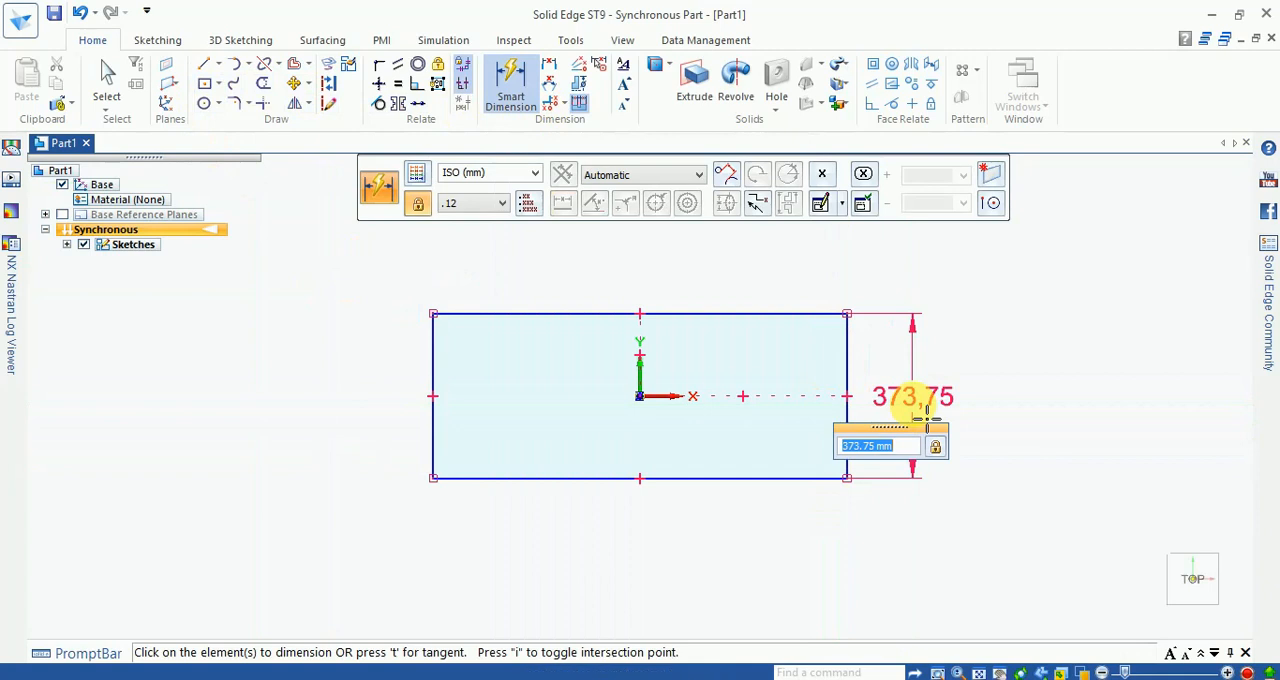
type("60.0")
key("Return")
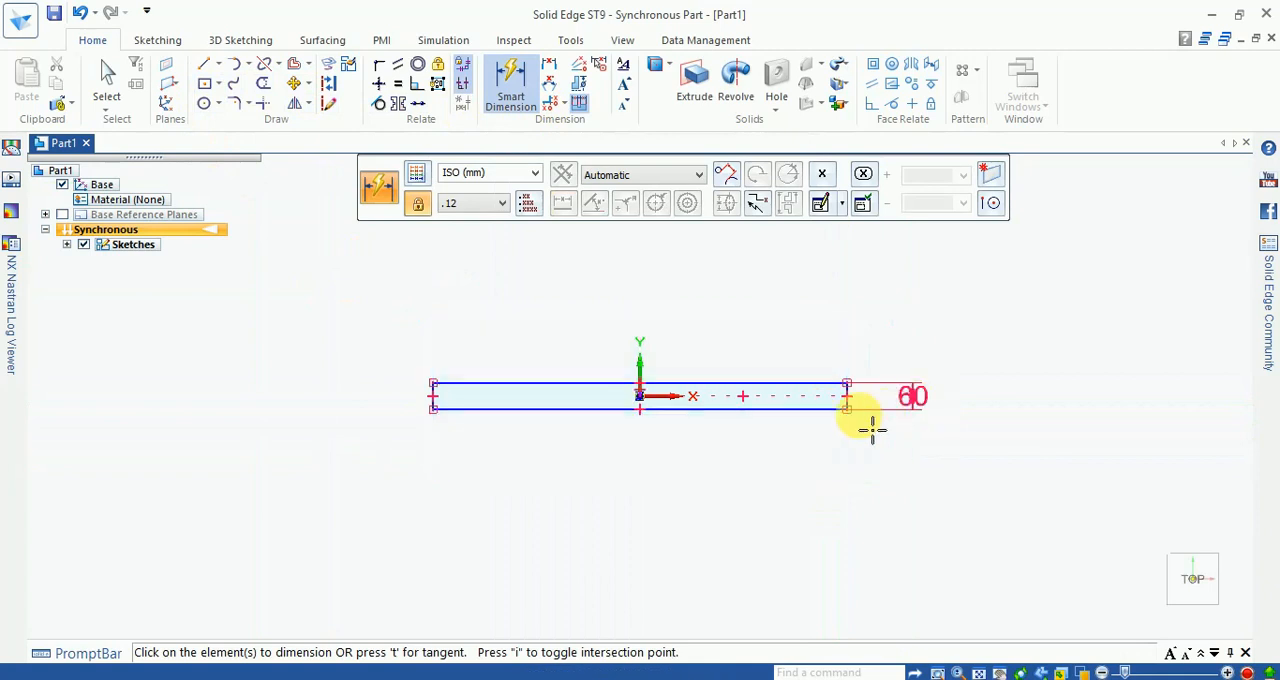
left_click(770, 409)
left_click(775, 472)
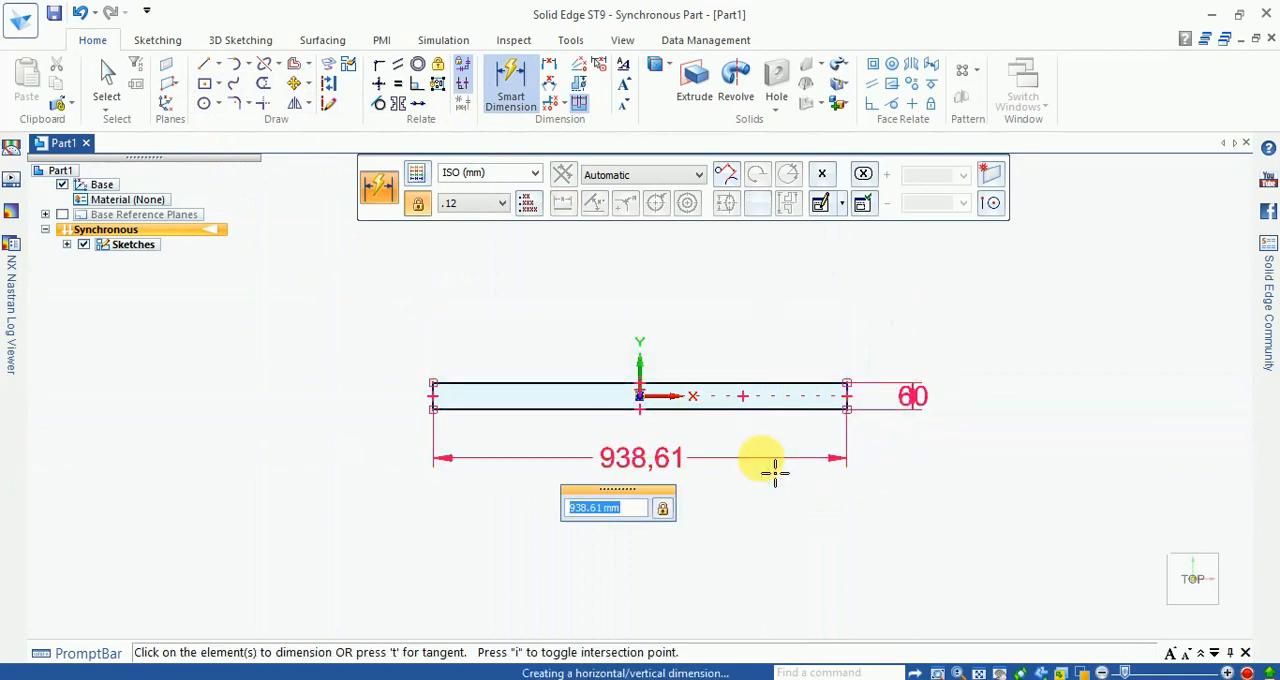
type("80.0")
key("Return")
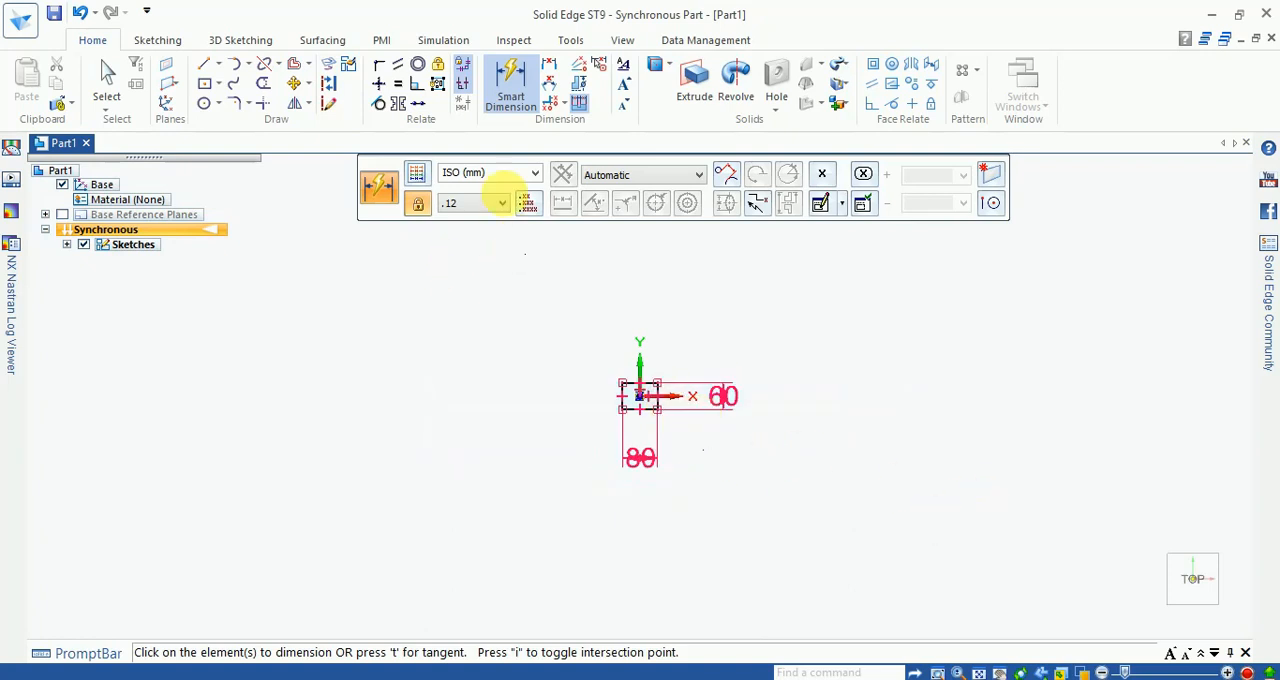
key("Escape")
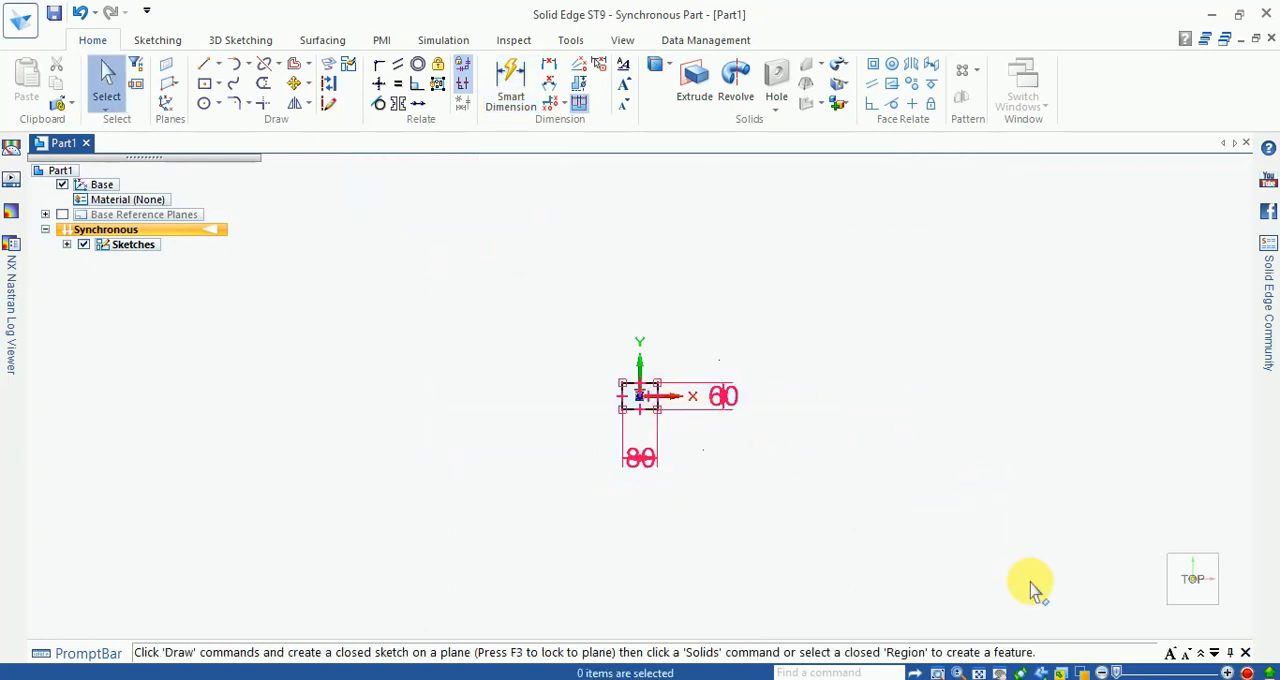
Step: Move the rectangle's width and height dimensions closer to its edges
key("Home")
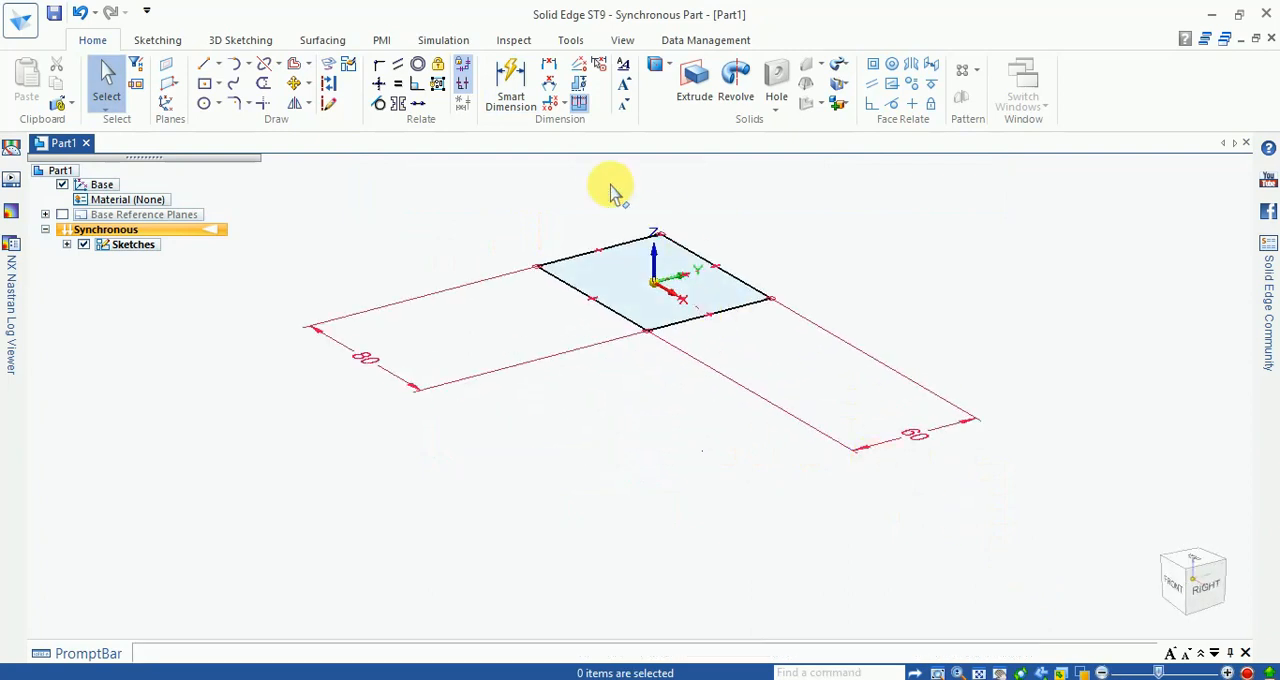
scroll(609, 190, "up", 2)
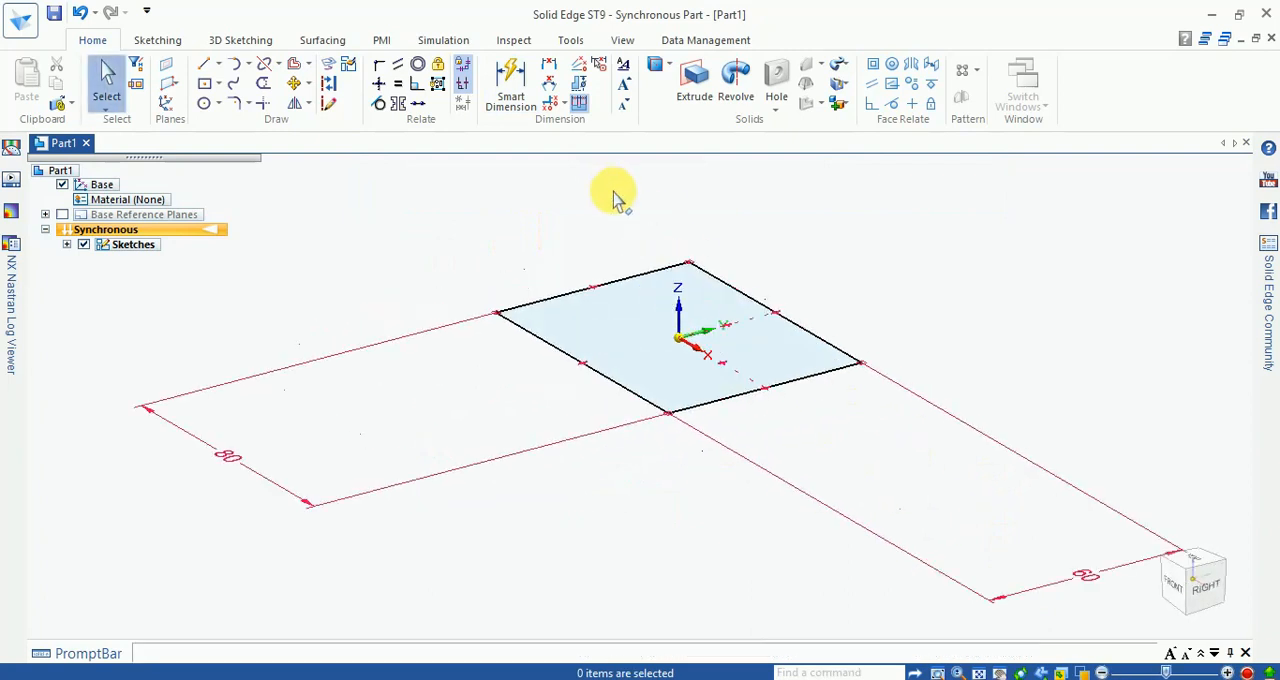
left_click(231, 459)
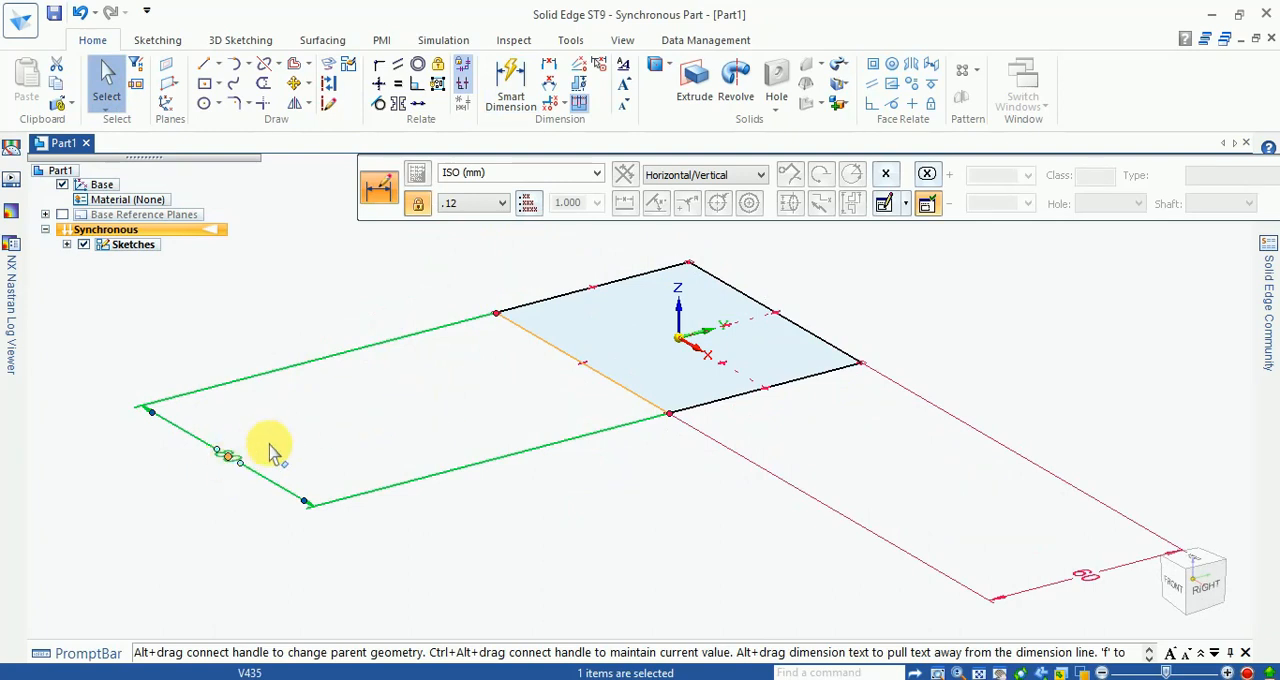
left_click(464, 387)
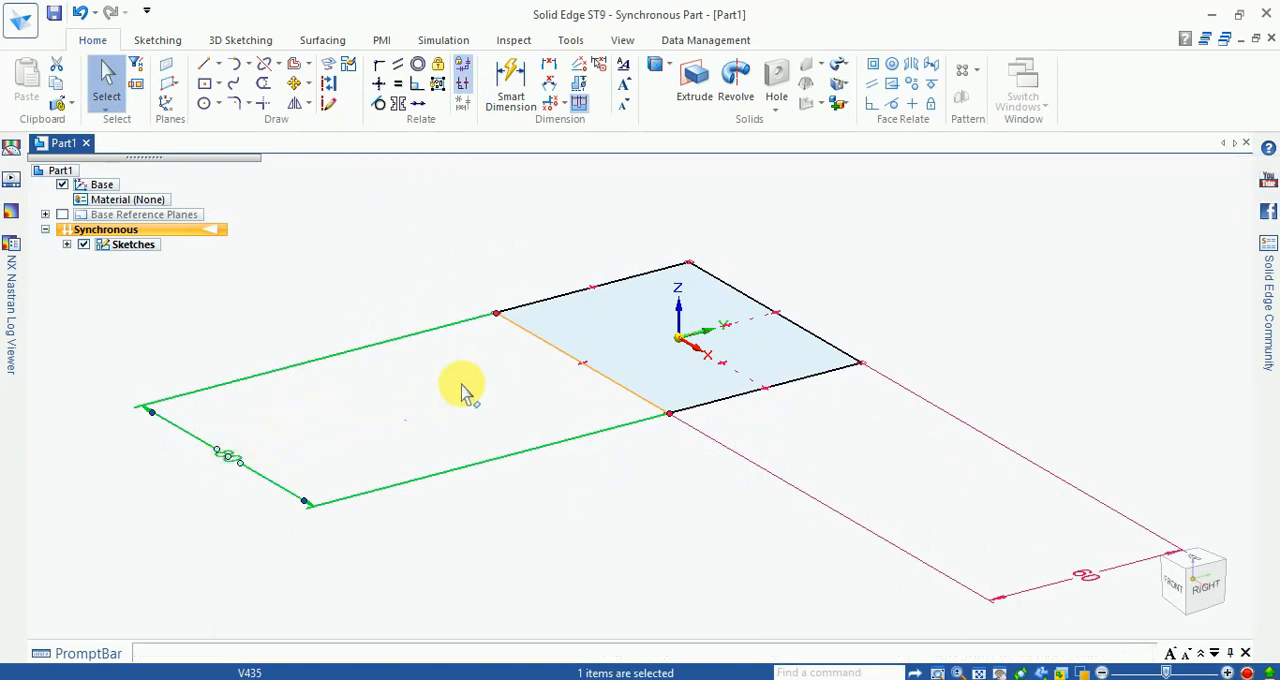
left_click(230, 458)
left_click_drag(378, 405, 543, 423)
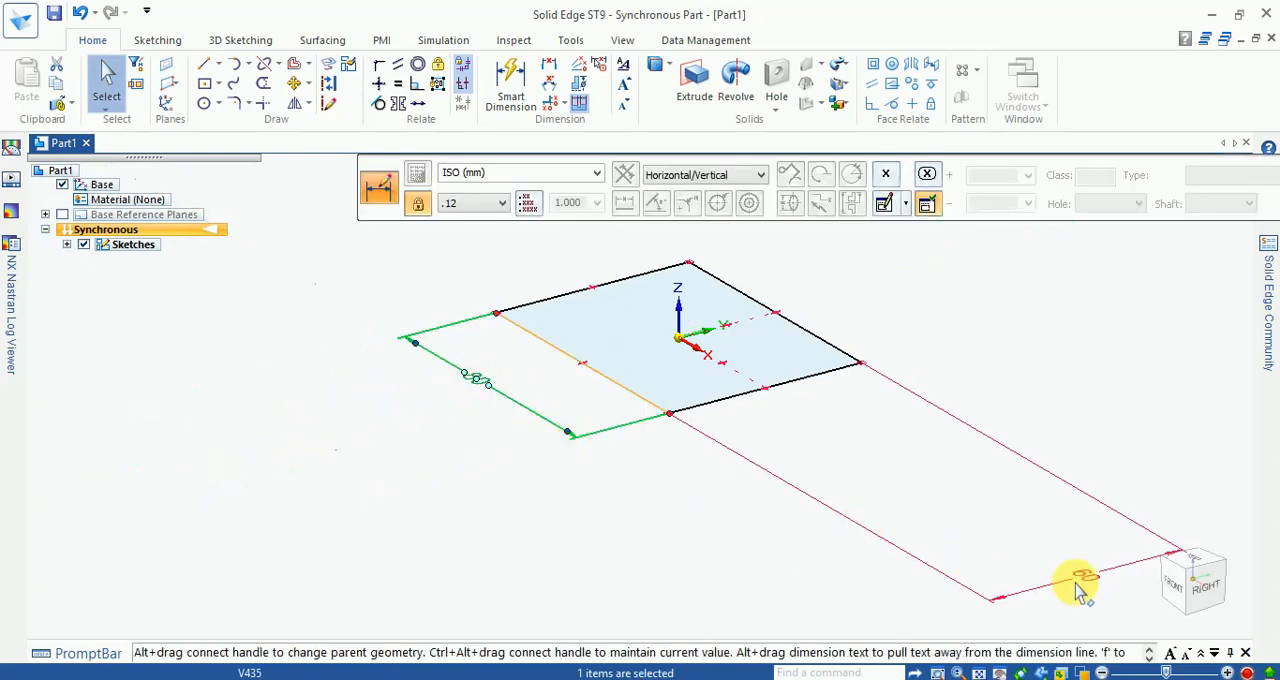
left_click_drag(960, 497, 852, 443)
key("Escape")
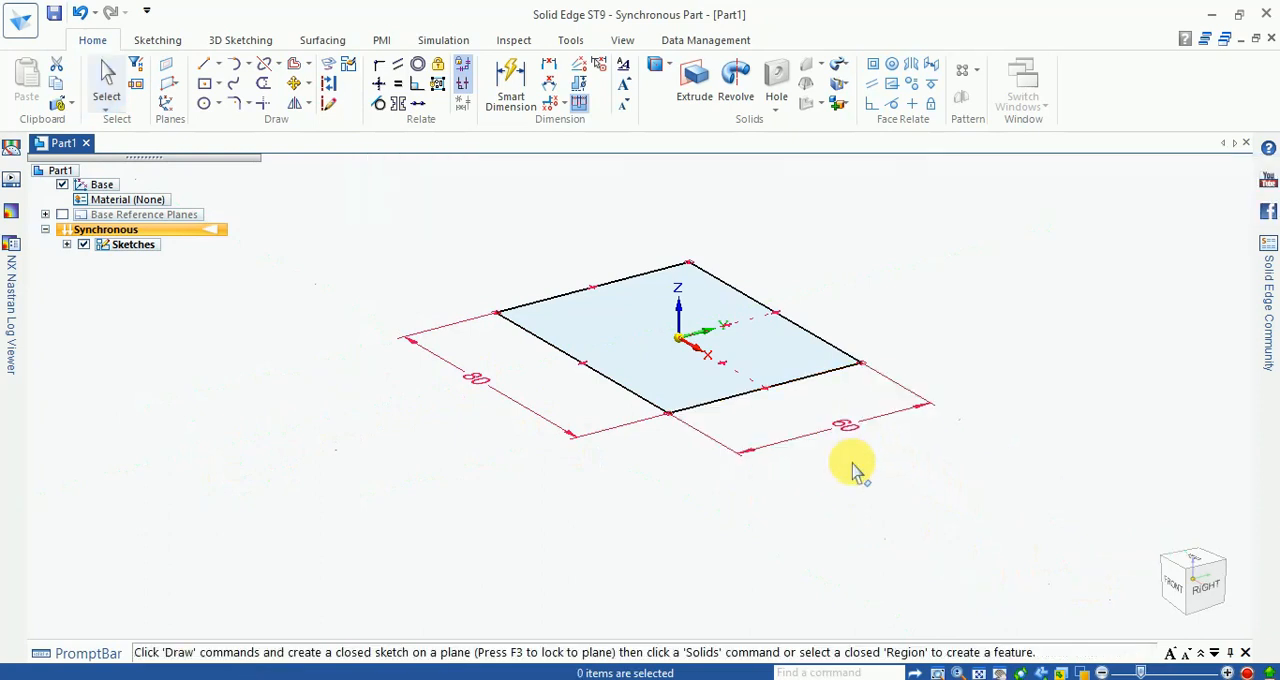
Step: Extrude the rectangular region 15 mm upward, taking the base thickness from the Exercise - 3 drawing in Windows Photo Viewer
left_click(625, 335)
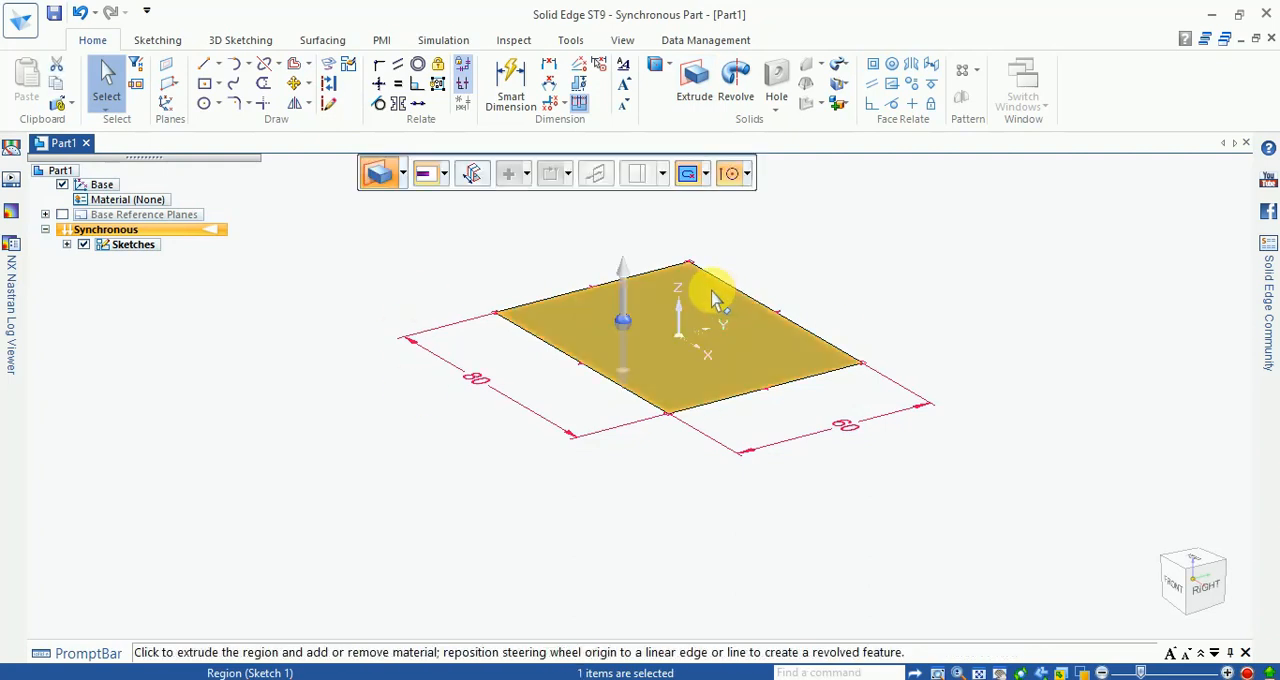
left_click(622, 268)
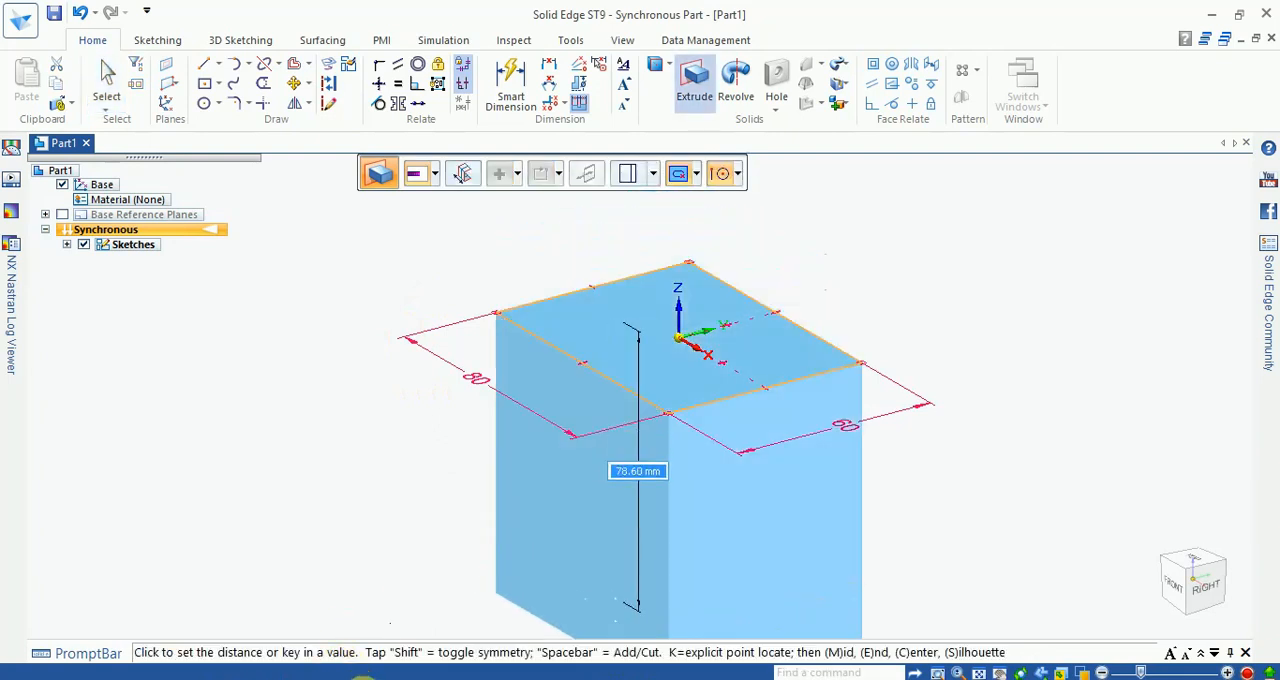
mouse_move(371, 635)
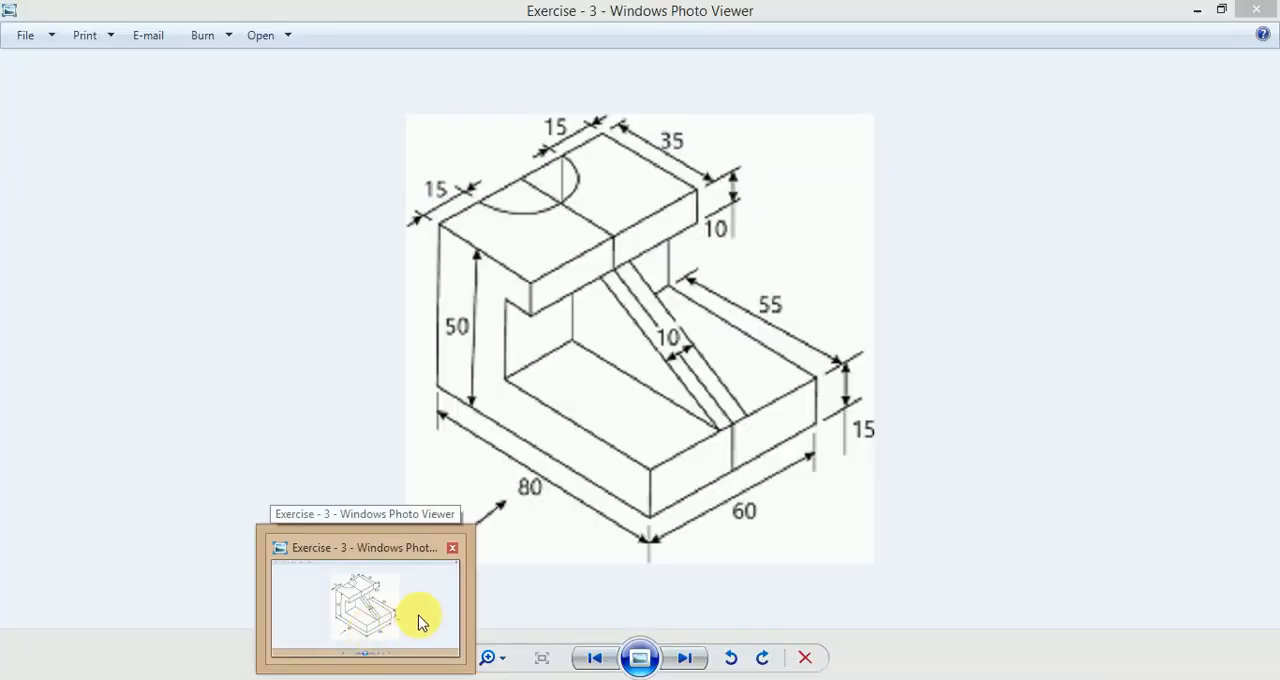
left_click(420, 622)
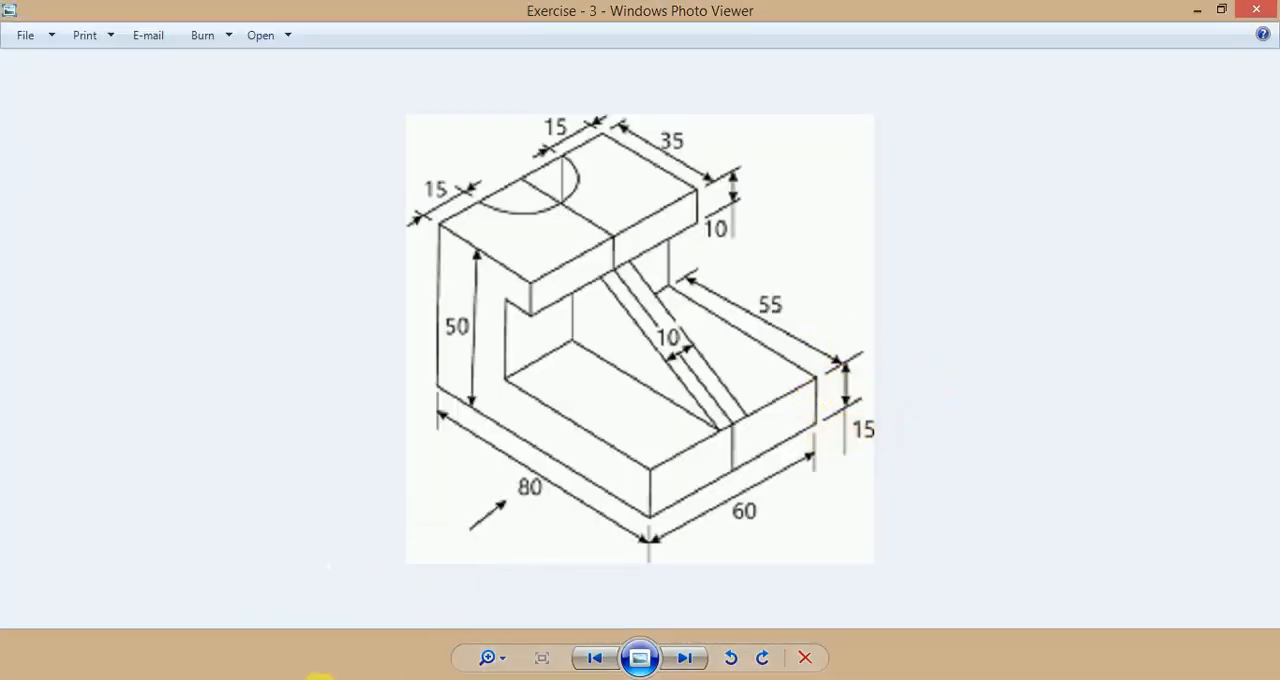
left_click(322, 679)
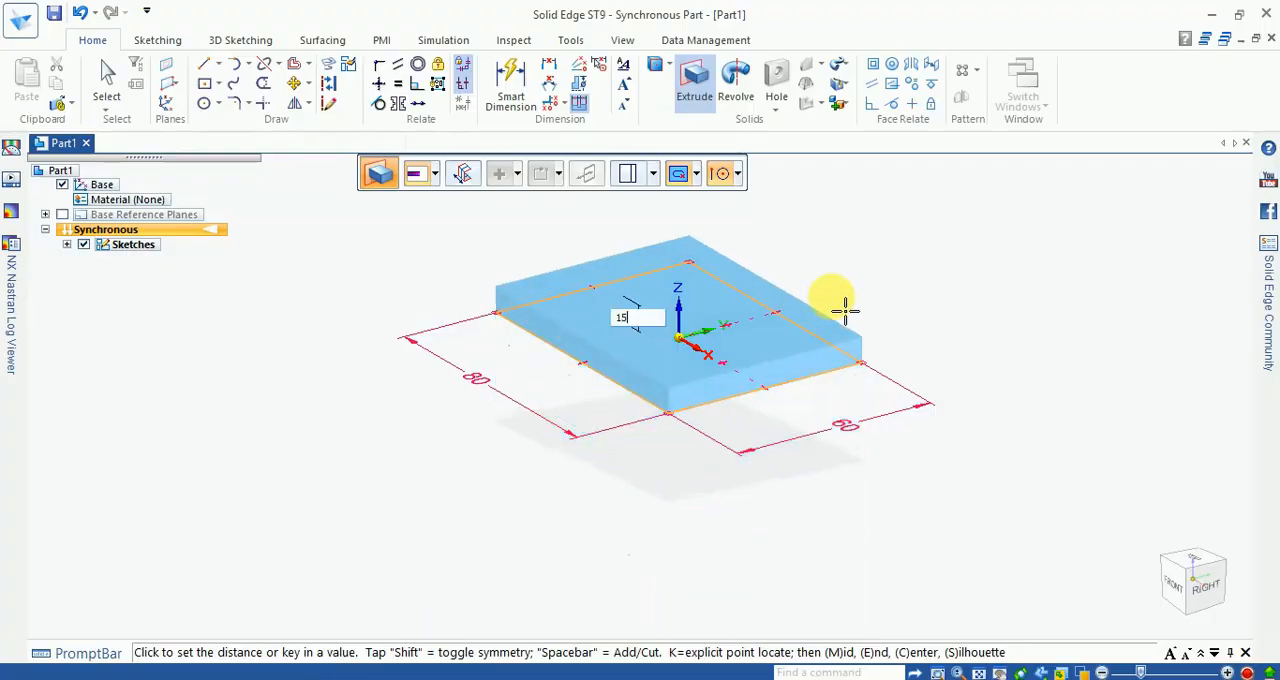
key("Return")
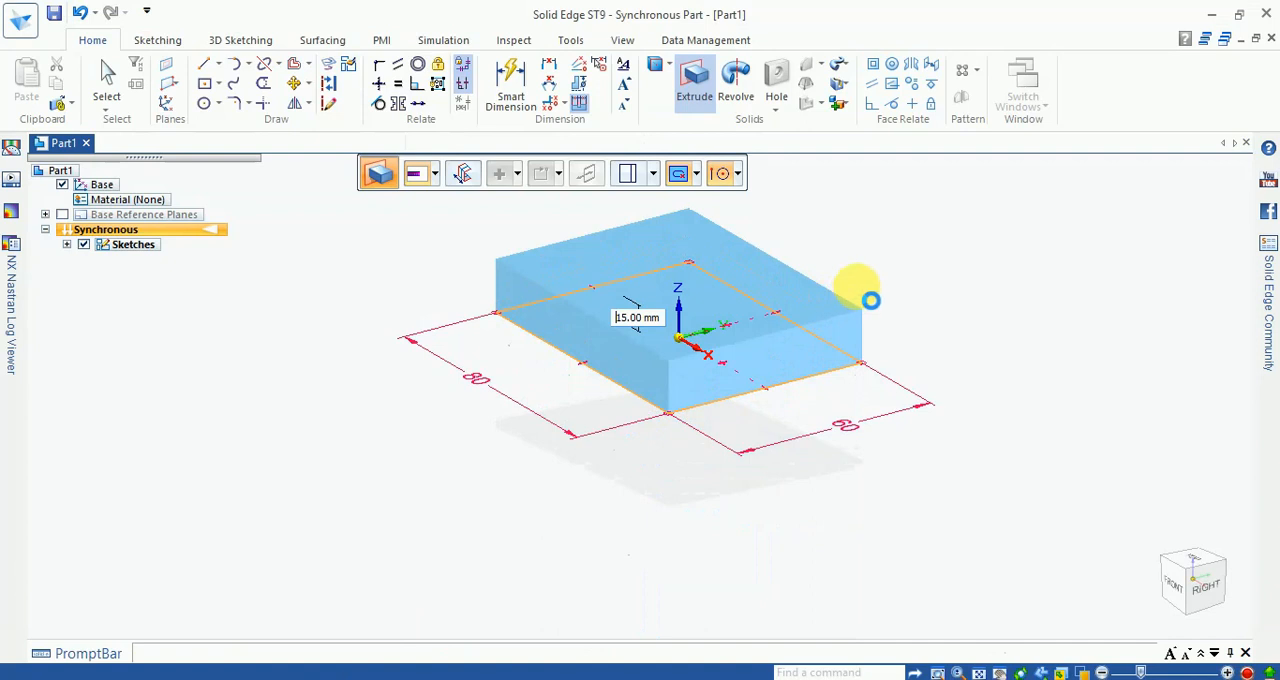
left_click(873, 263)
key("Escape")
scroll(830, 248, "up", 2)
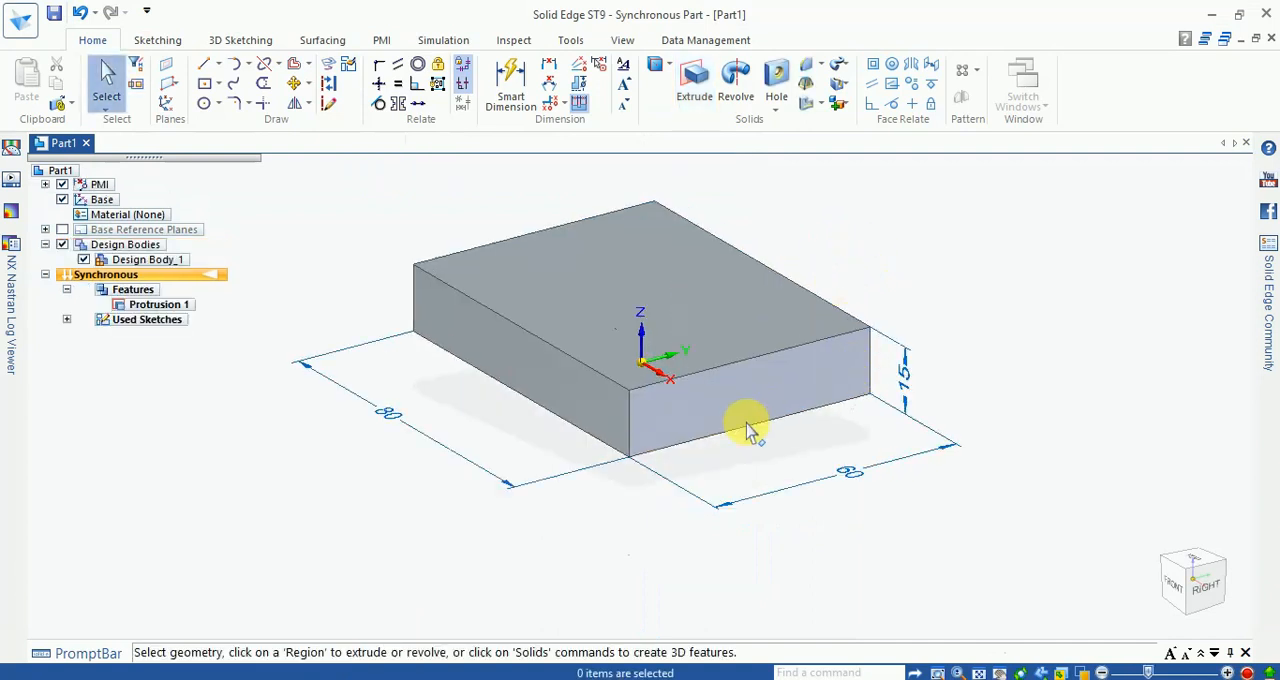
Step: Switch to the Exercise - 3 drawing to check the heights, and compute 50-15 in Calculator
key("alt+Tab")
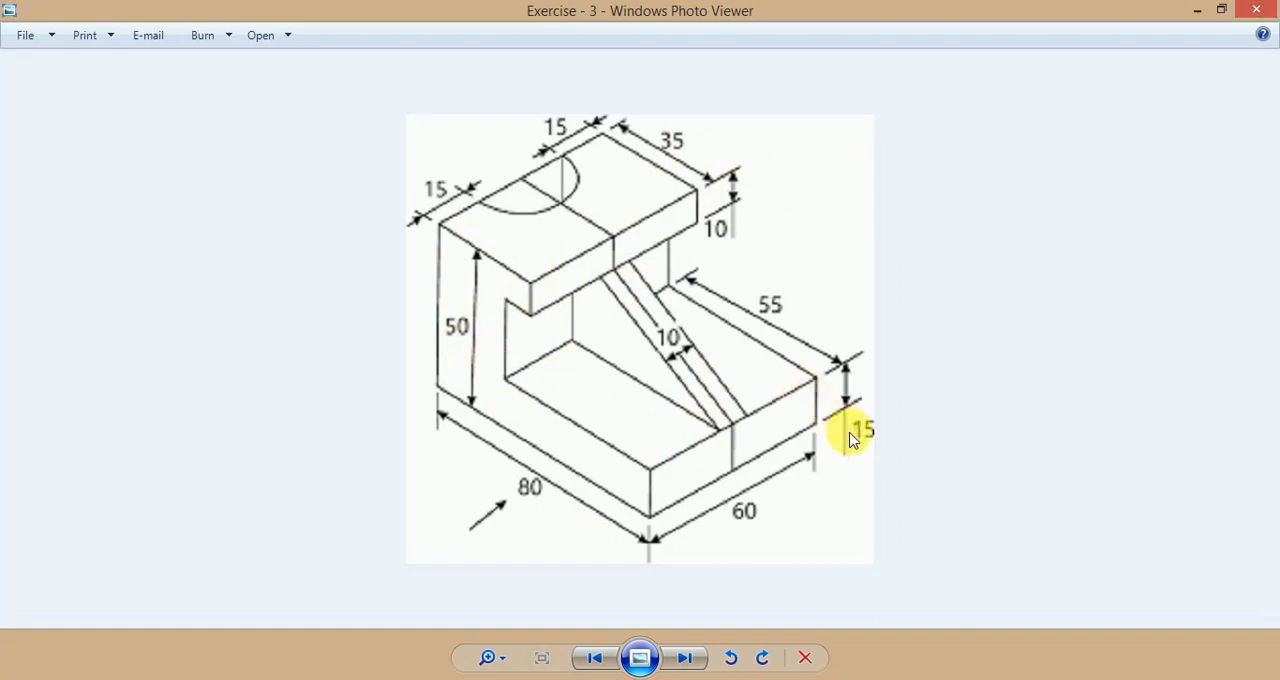
left_click(501, 679)
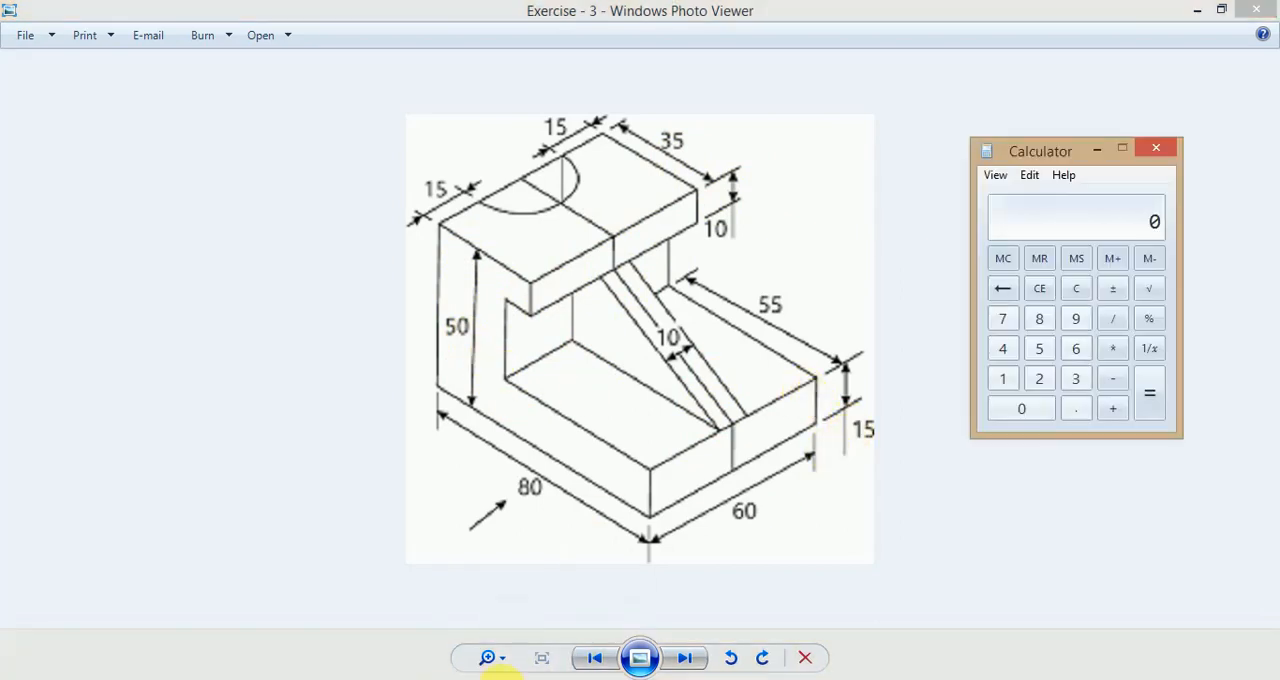
type("50-1")
type("5")
key("Return")
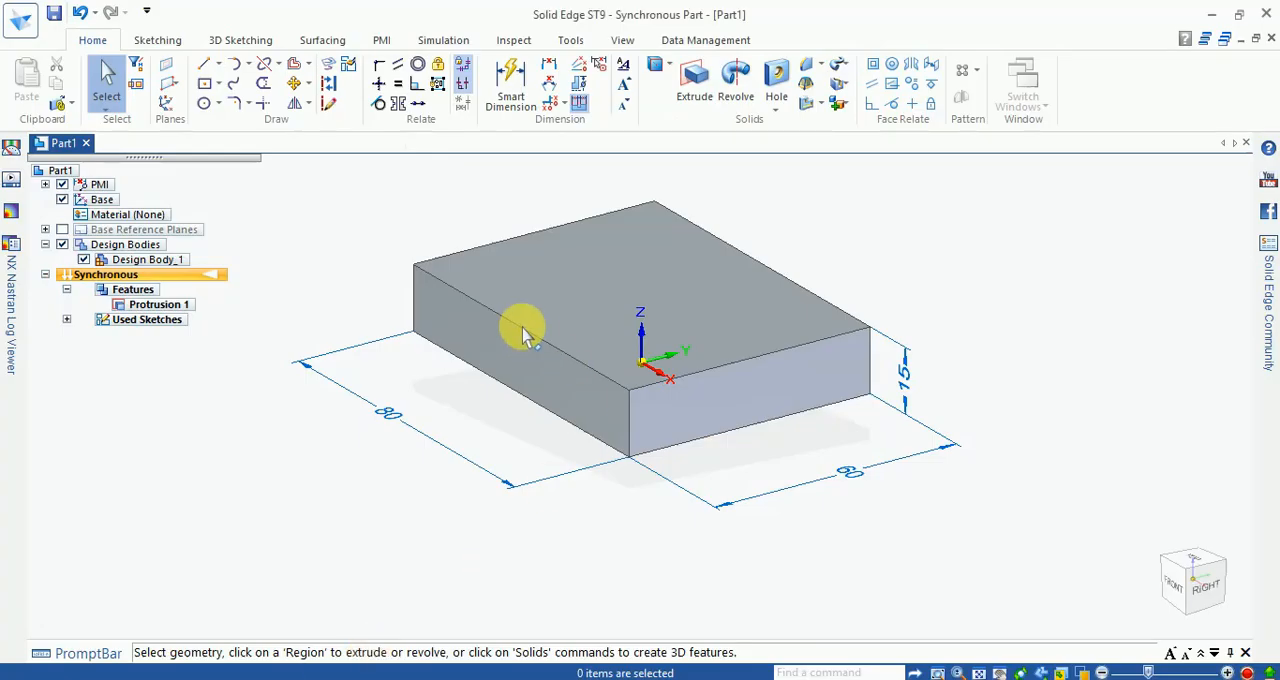
Step: Draw a 60 mm line across the block's top face, parallel to its short edges and about 20 mm from the negative-X edge
middle_click_drag(523, 329, 634, 391)
left_click(204, 63)
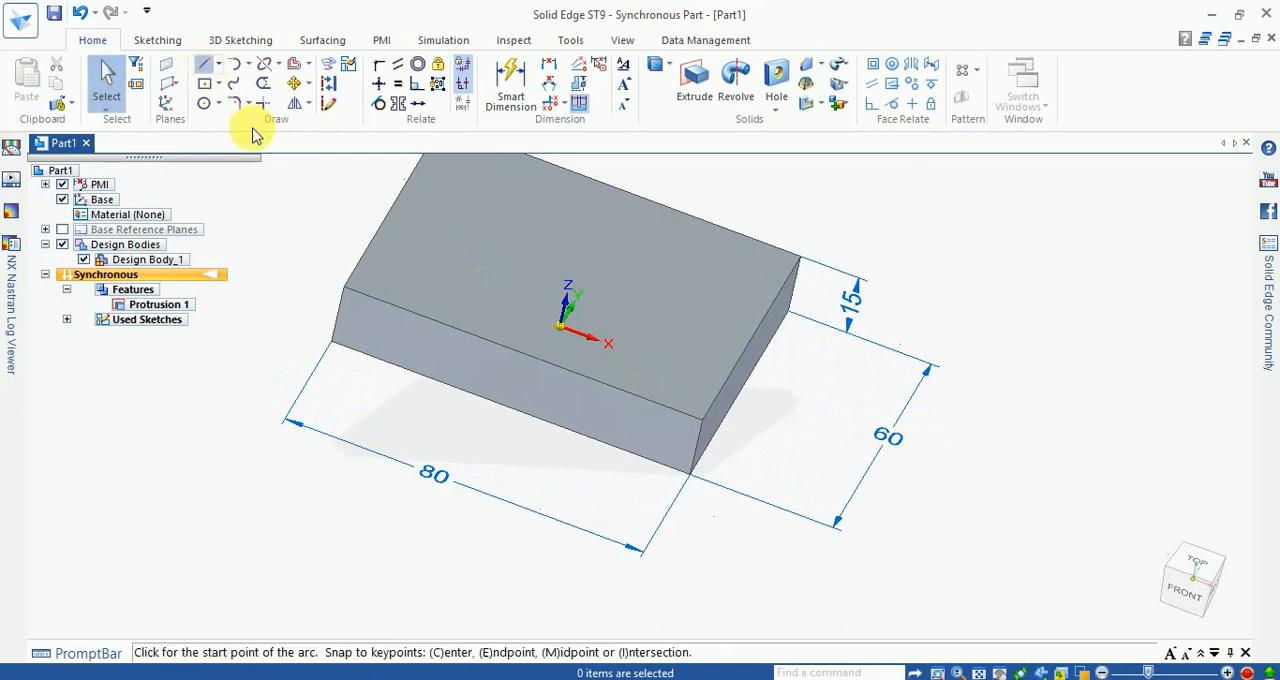
scroll(518, 364, "down", 2)
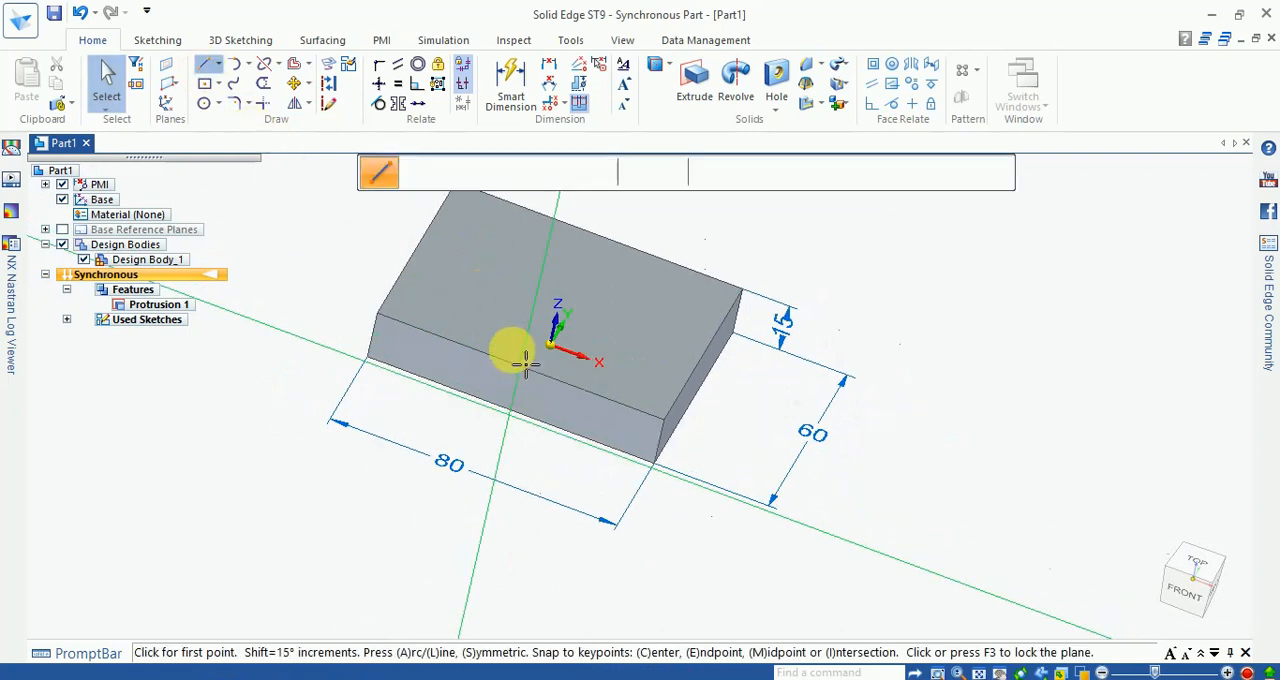
left_click(1215, 578)
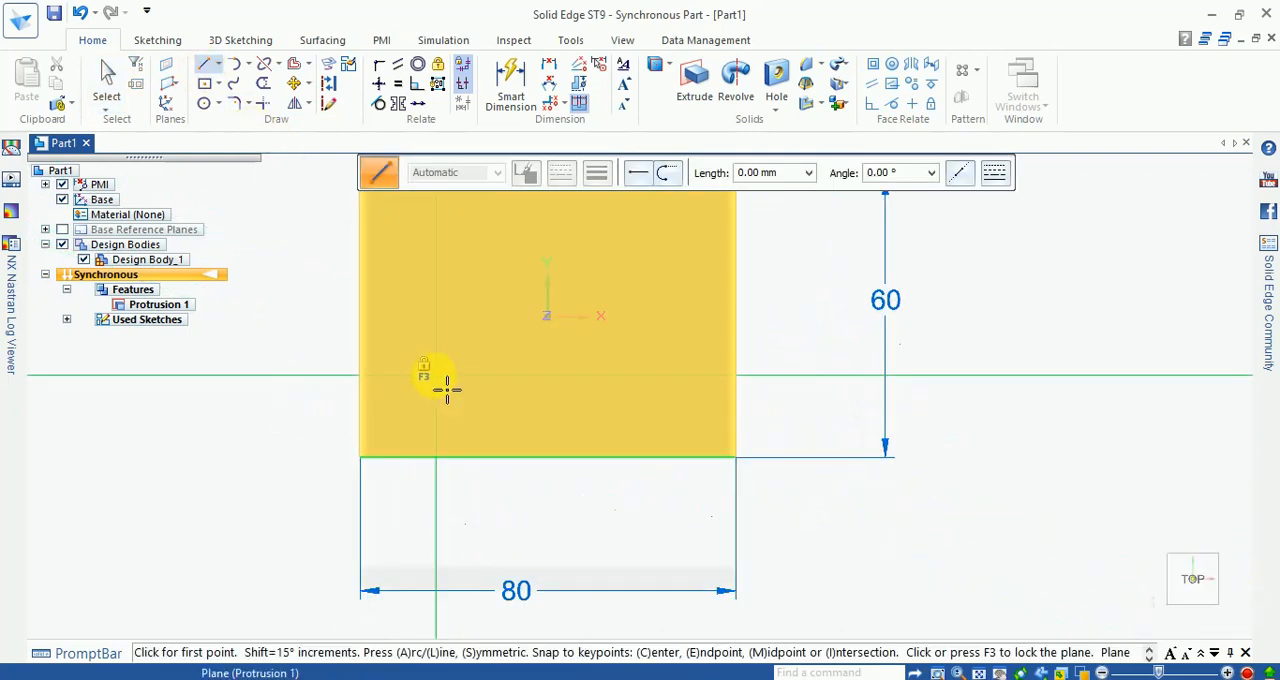
left_click(427, 368)
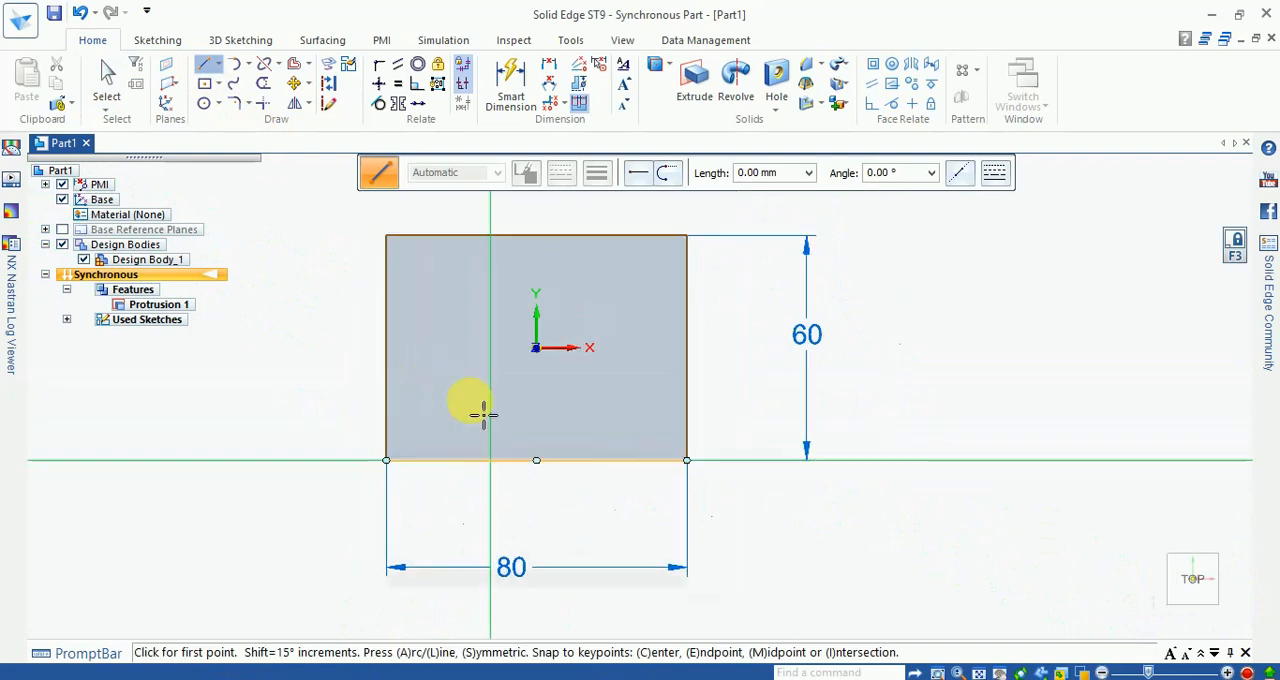
left_click(460, 235)
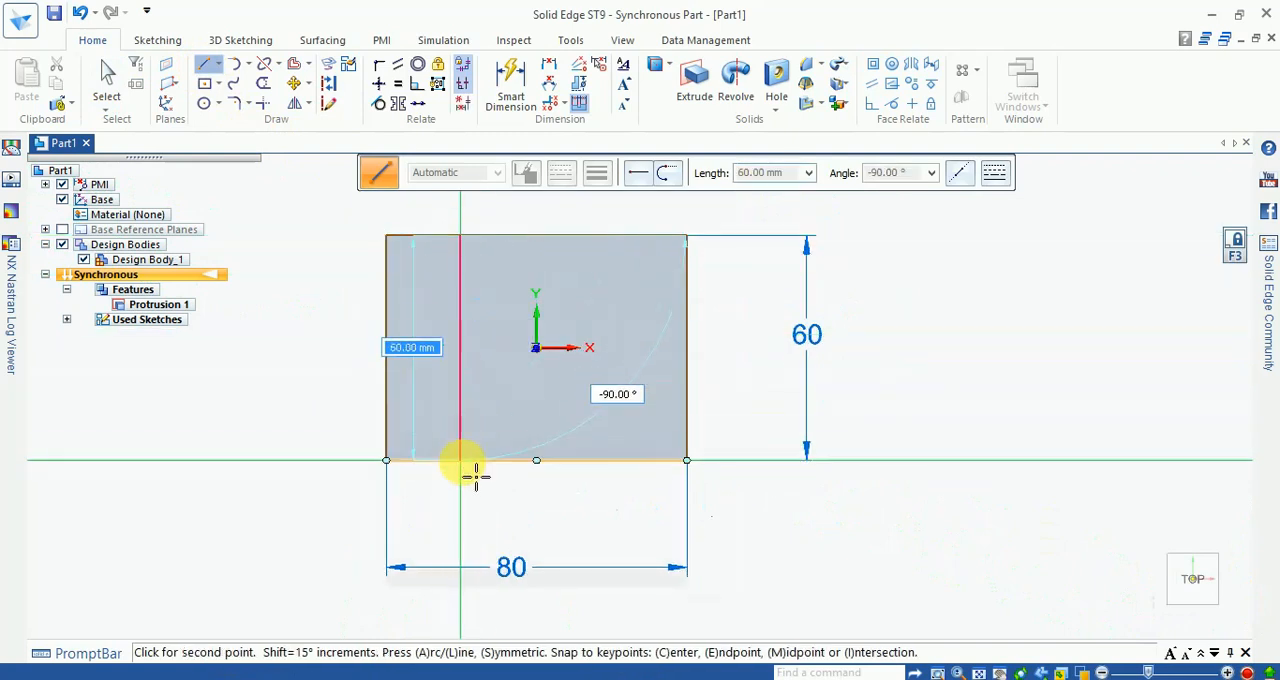
left_click(460, 460)
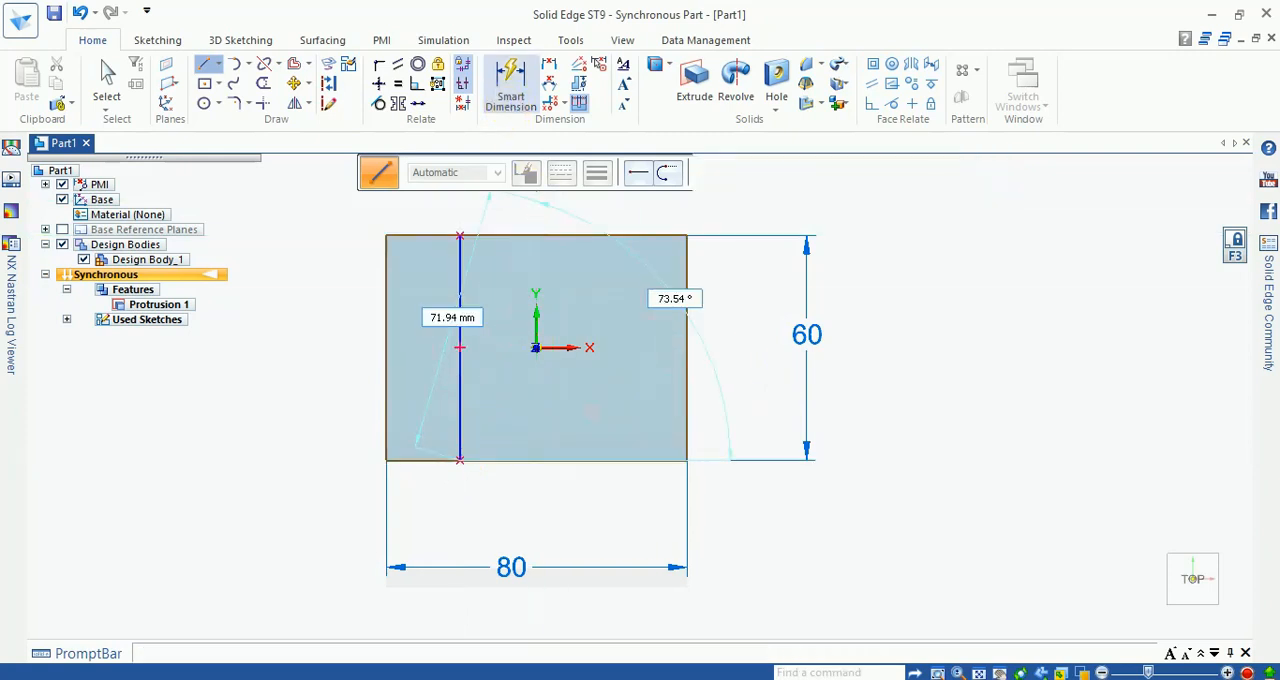
Step: Dimension the line at 35 mm from the top face's negative-X edge and return to the isometric view
left_click(517, 95)
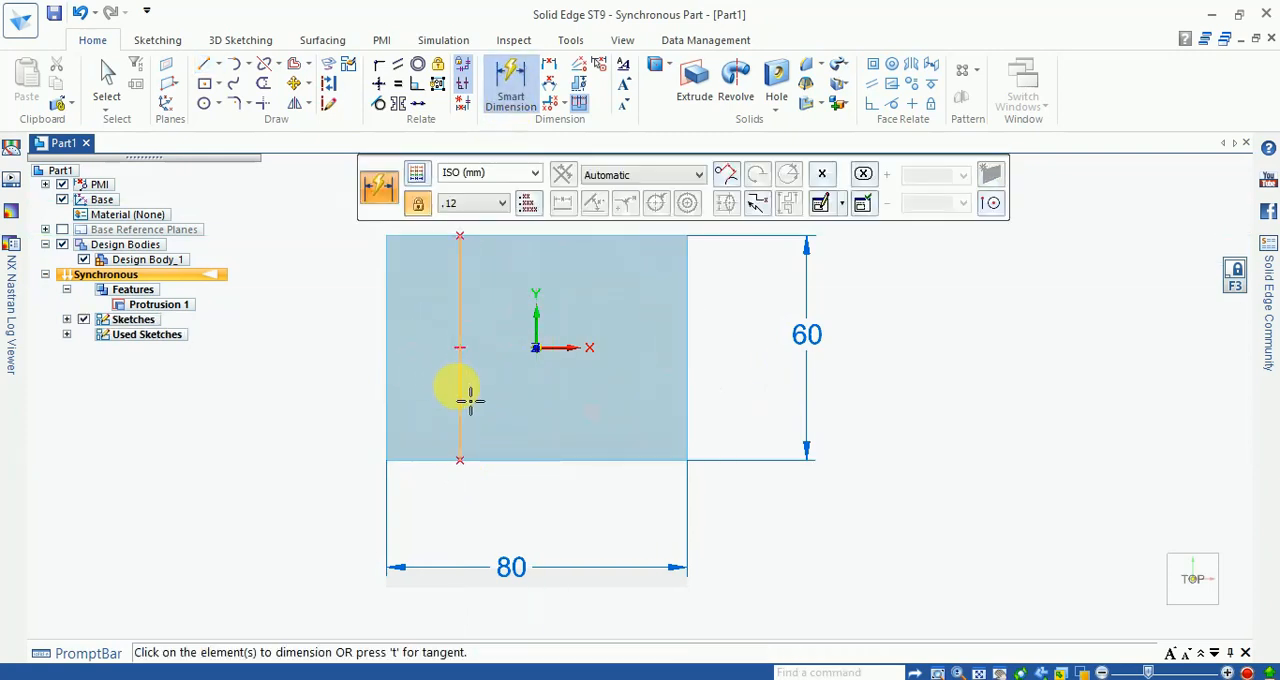
left_click(460, 398)
left_click(396, 392)
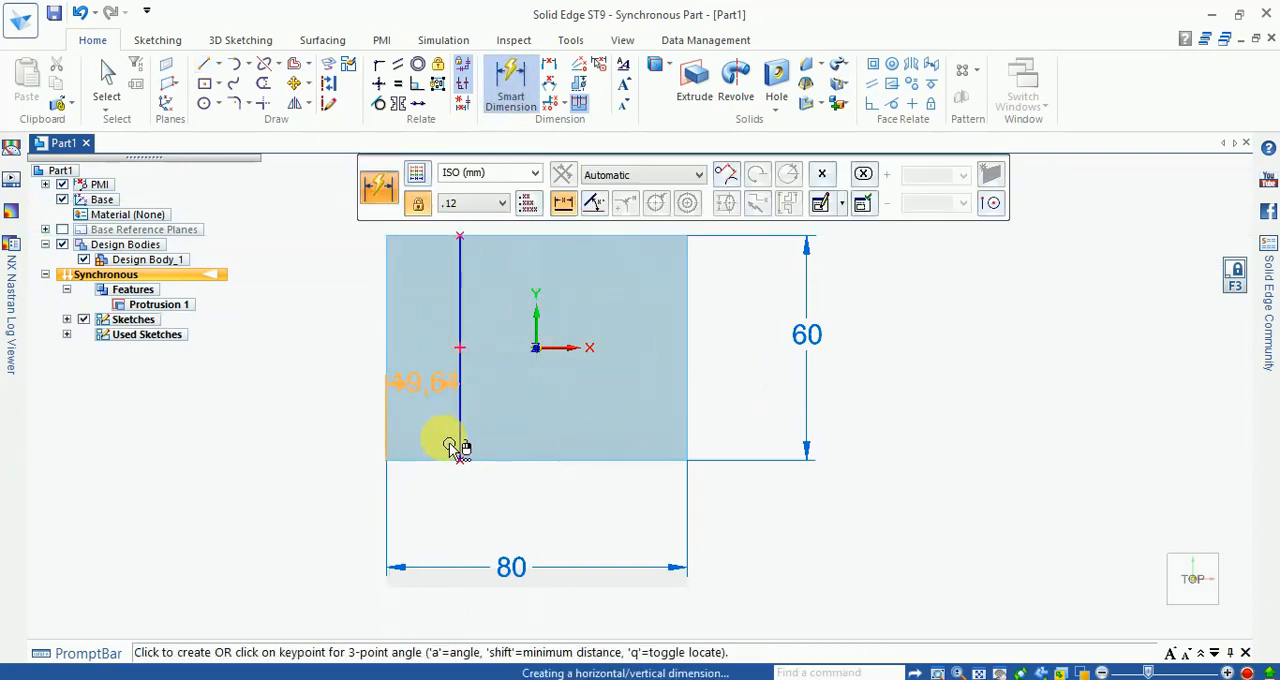
scroll(451, 371, "down", 2)
scroll(451, 294, "up", 4)
left_click(445, 300)
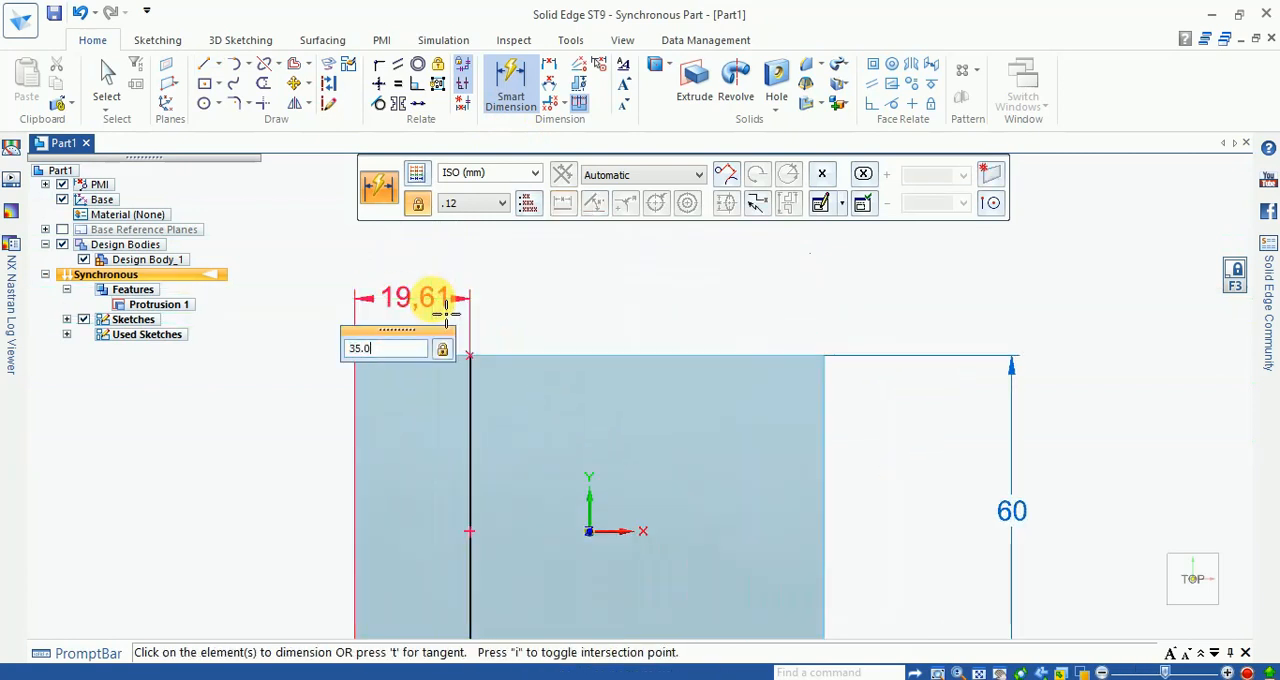
type("35.0")
key("Return")
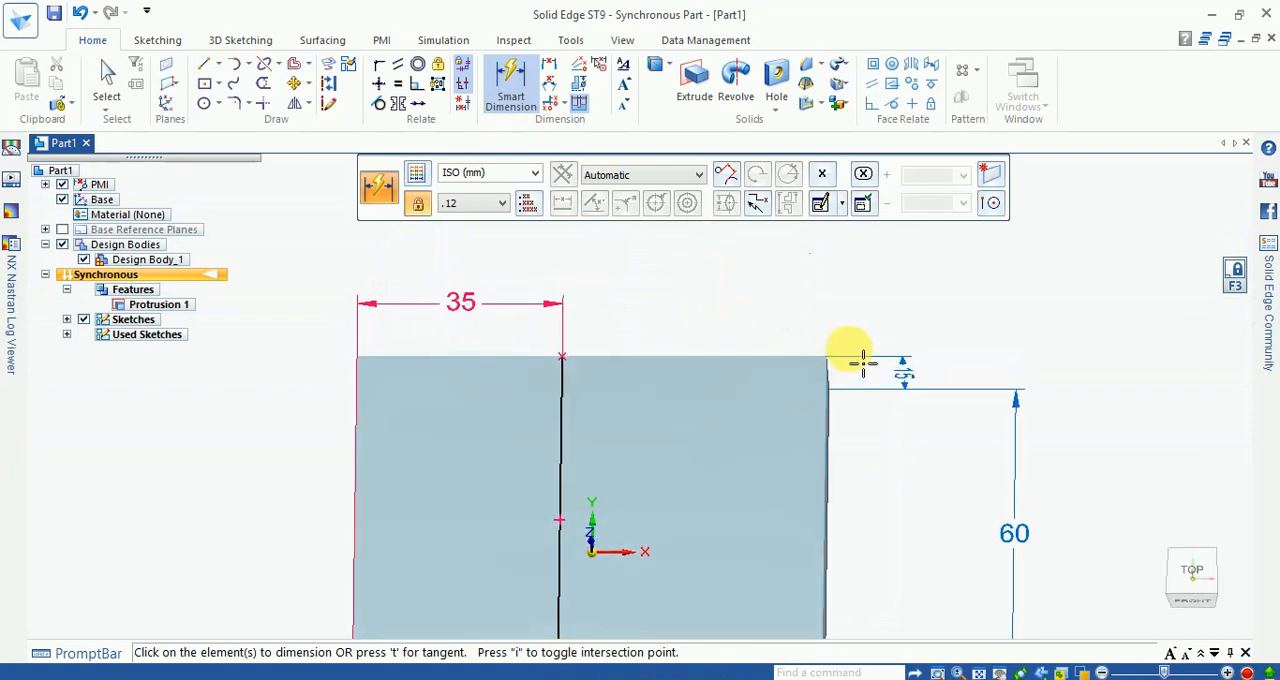
key("Escape")
key("ctrl+i")
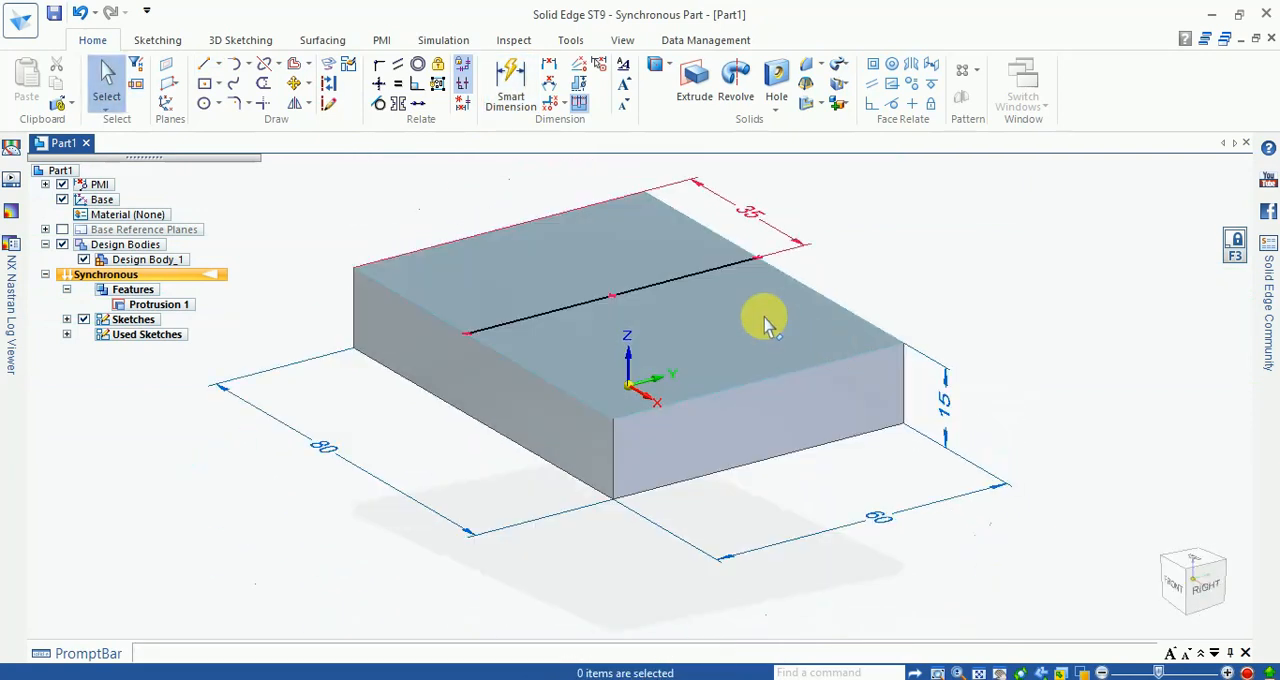
Step: Extrude the negative-X region of the block's top face 35 mm upward to form the upright
scroll(480, 229, "up", 3)
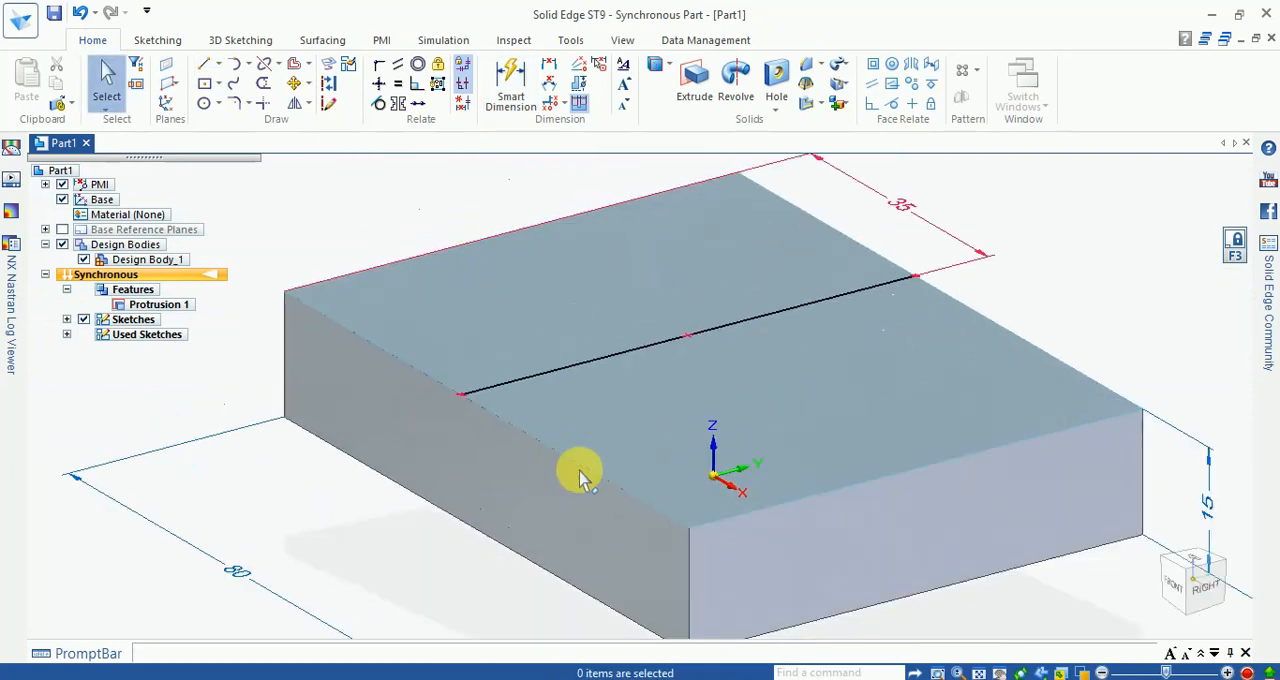
left_click(499, 324)
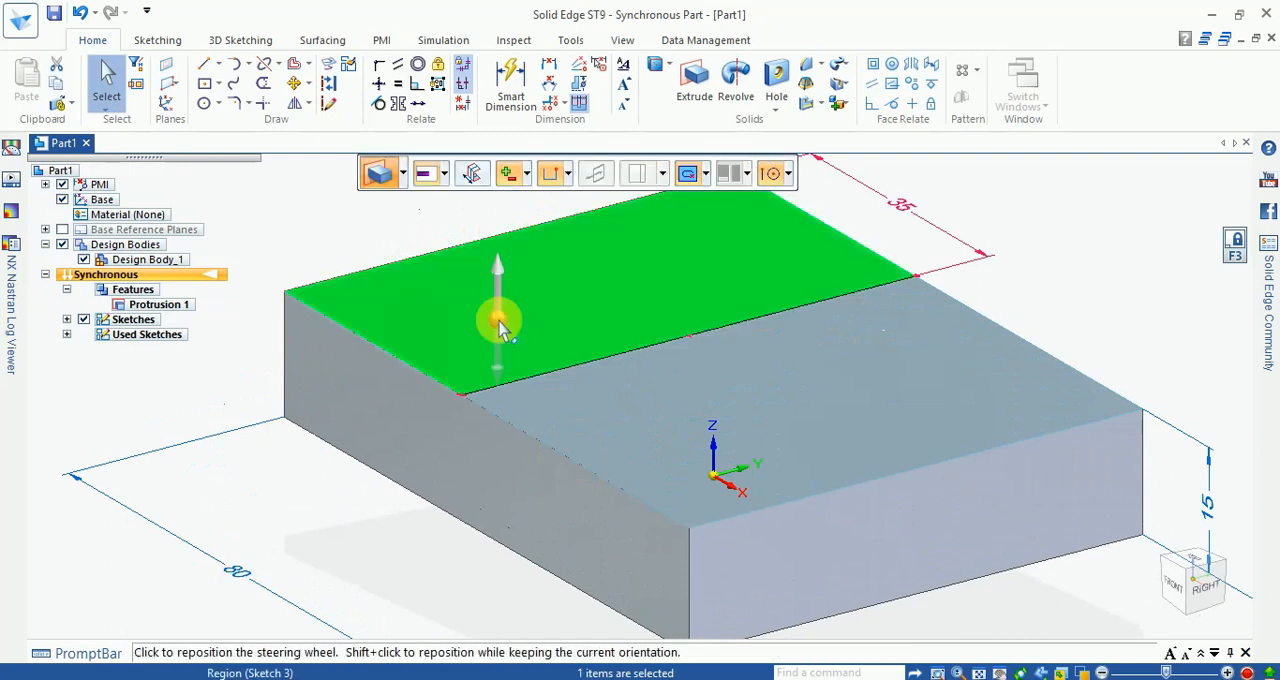
left_click(497, 266)
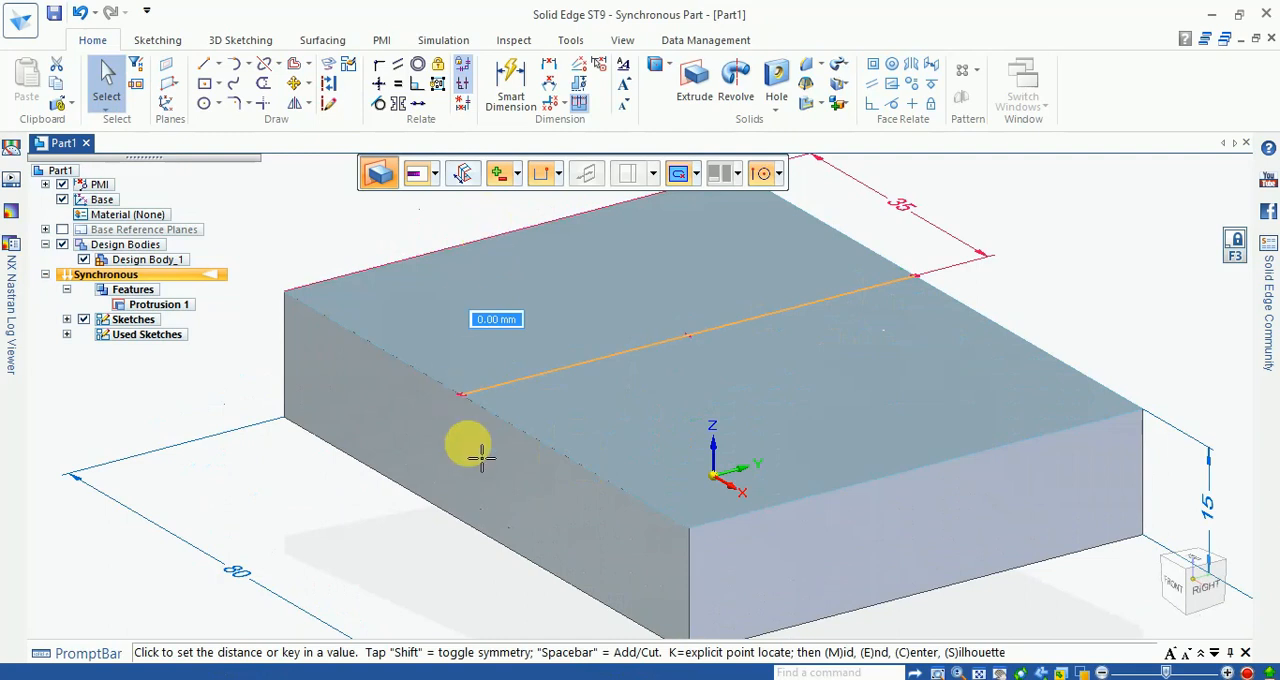
scroll(470, 450, "down", 3)
scroll(553, 373, "up", 3)
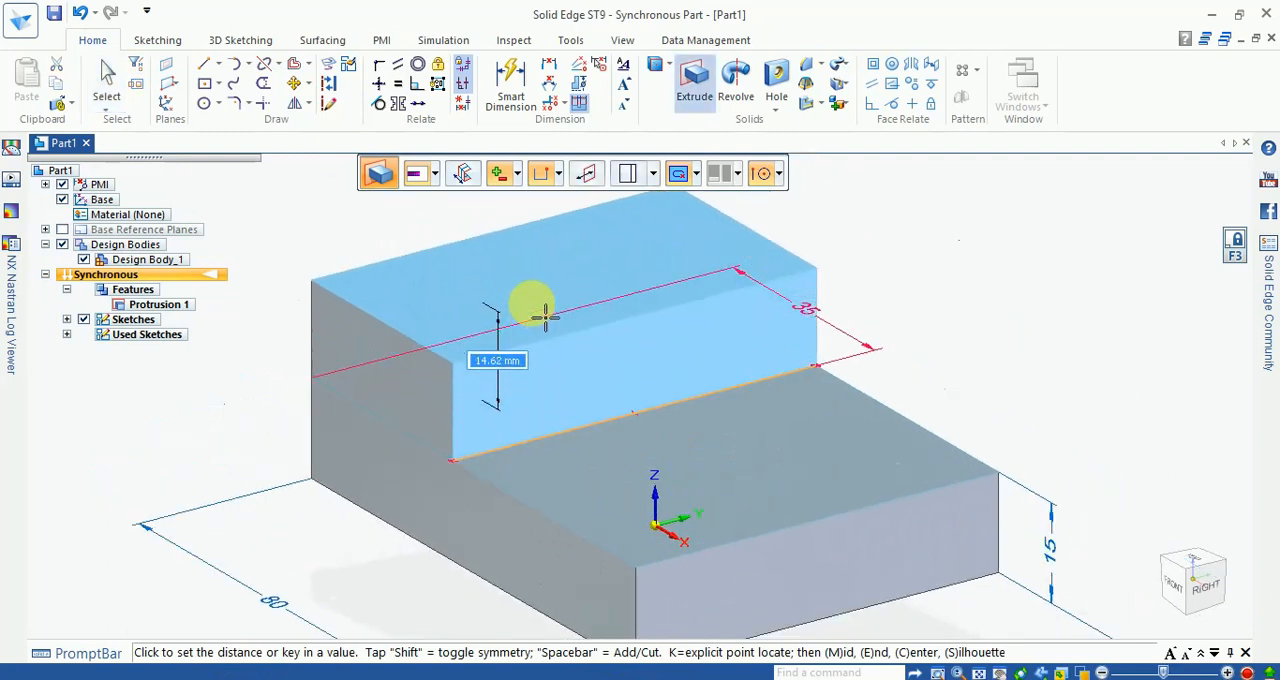
type("35.")
key("Return")
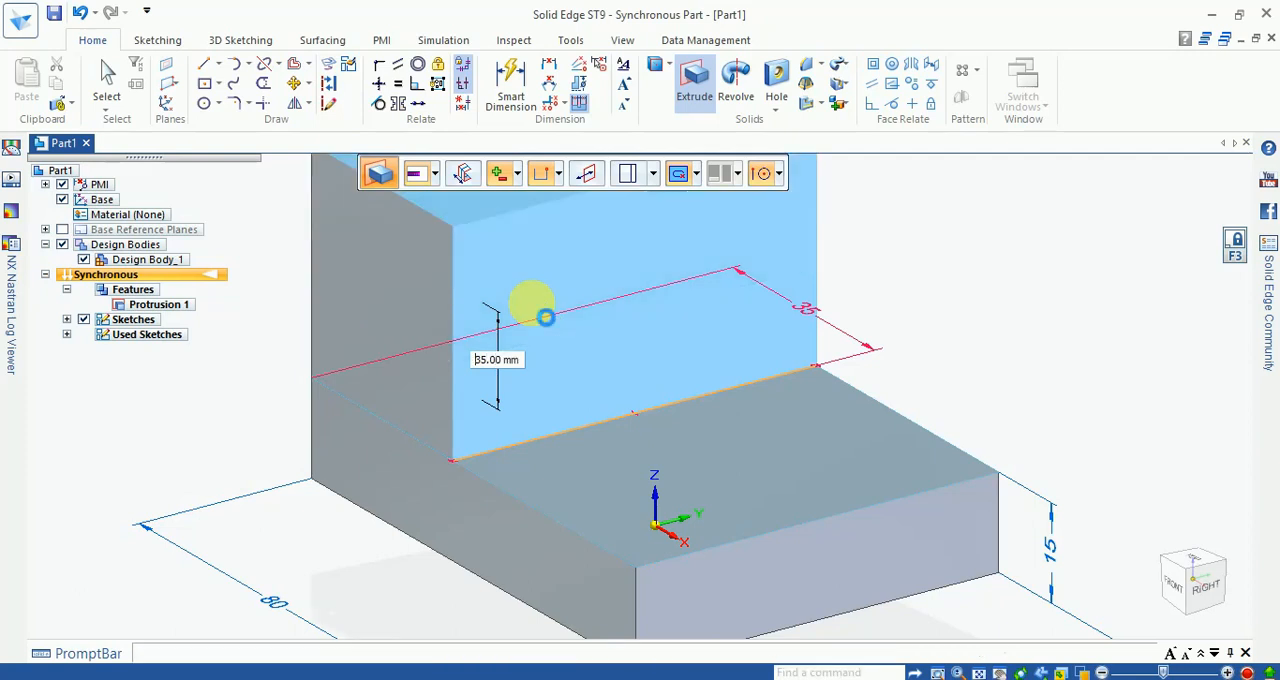
scroll(463, 520, "down", 1)
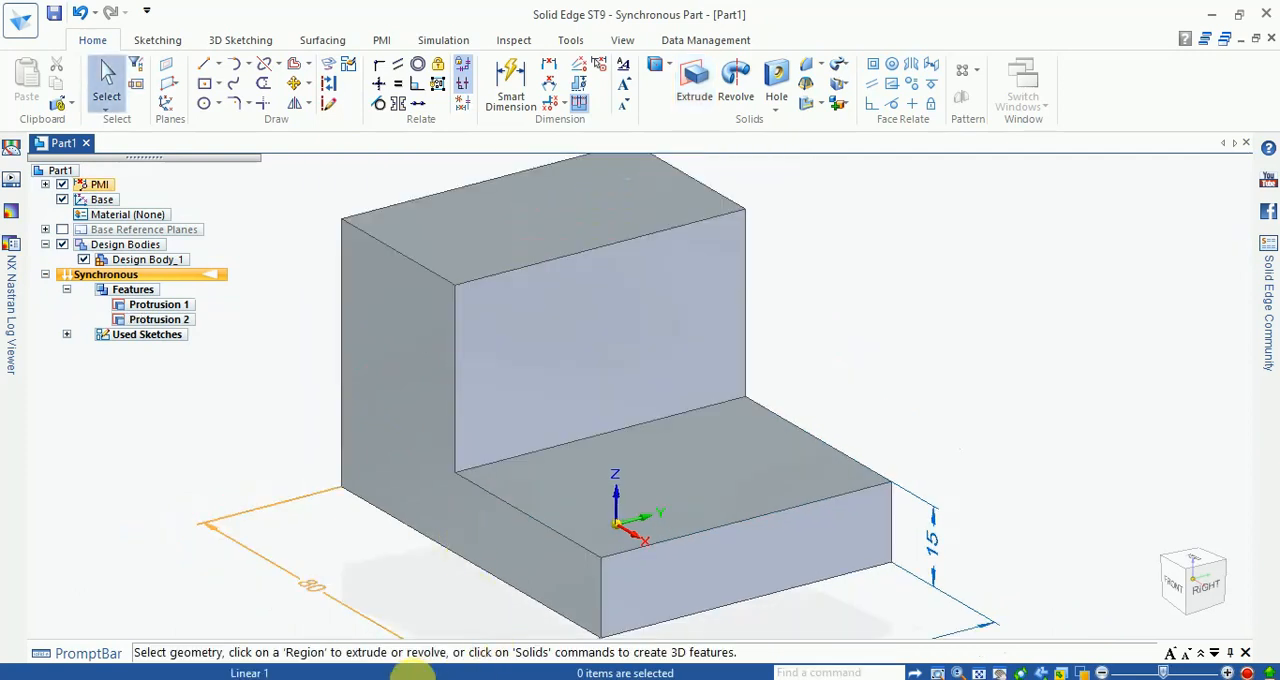
Step: Check the overall height in the Exercise - 3 drawing and dimension the upright's full vertical edge on the negative-X side
left_click(375, 679)
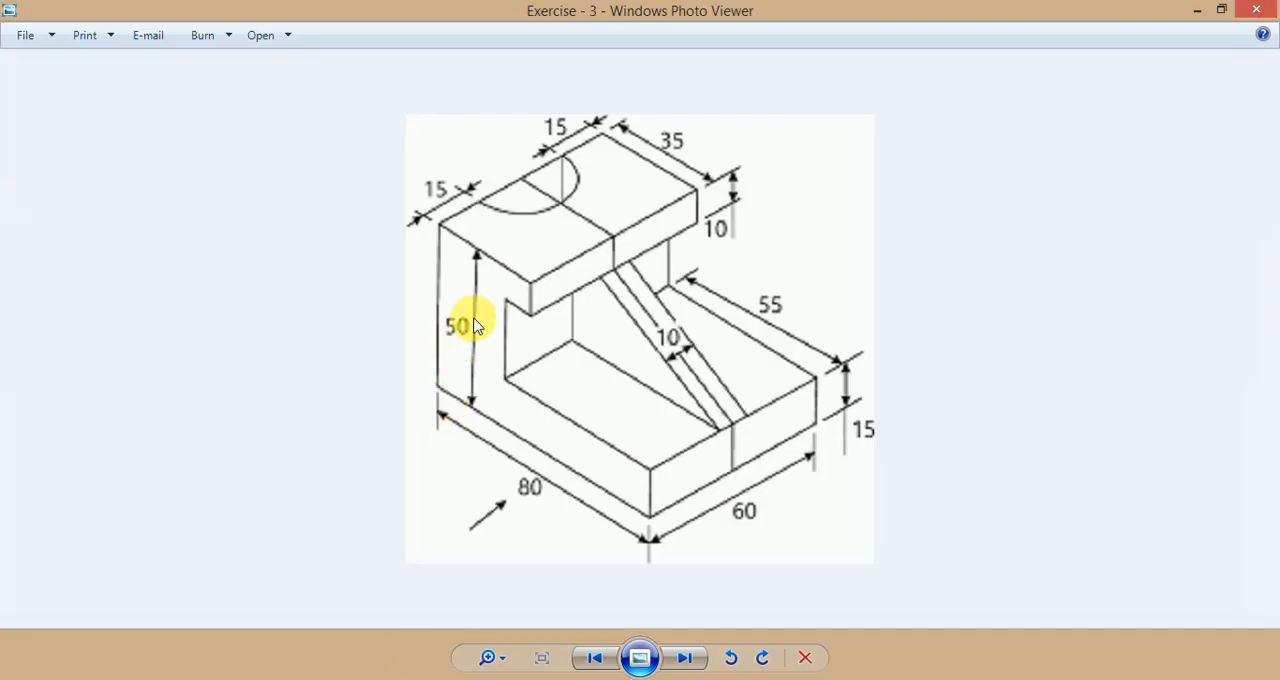
left_click(385, 679)
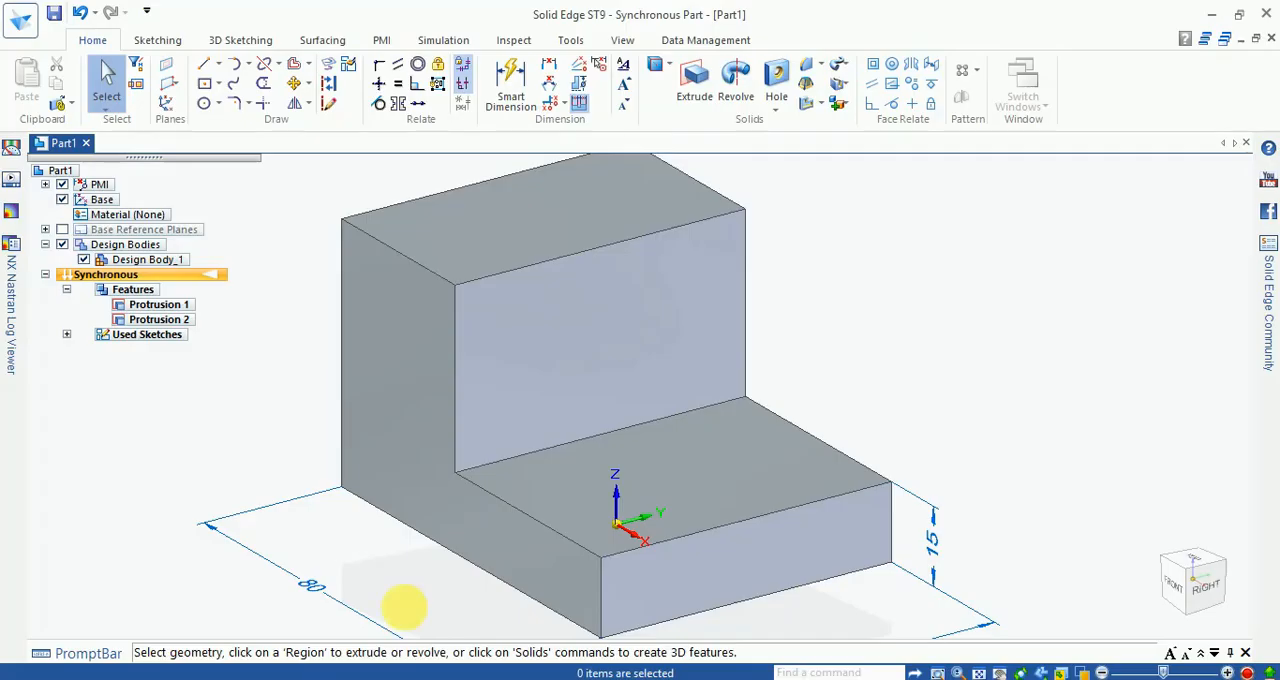
left_click(510, 93)
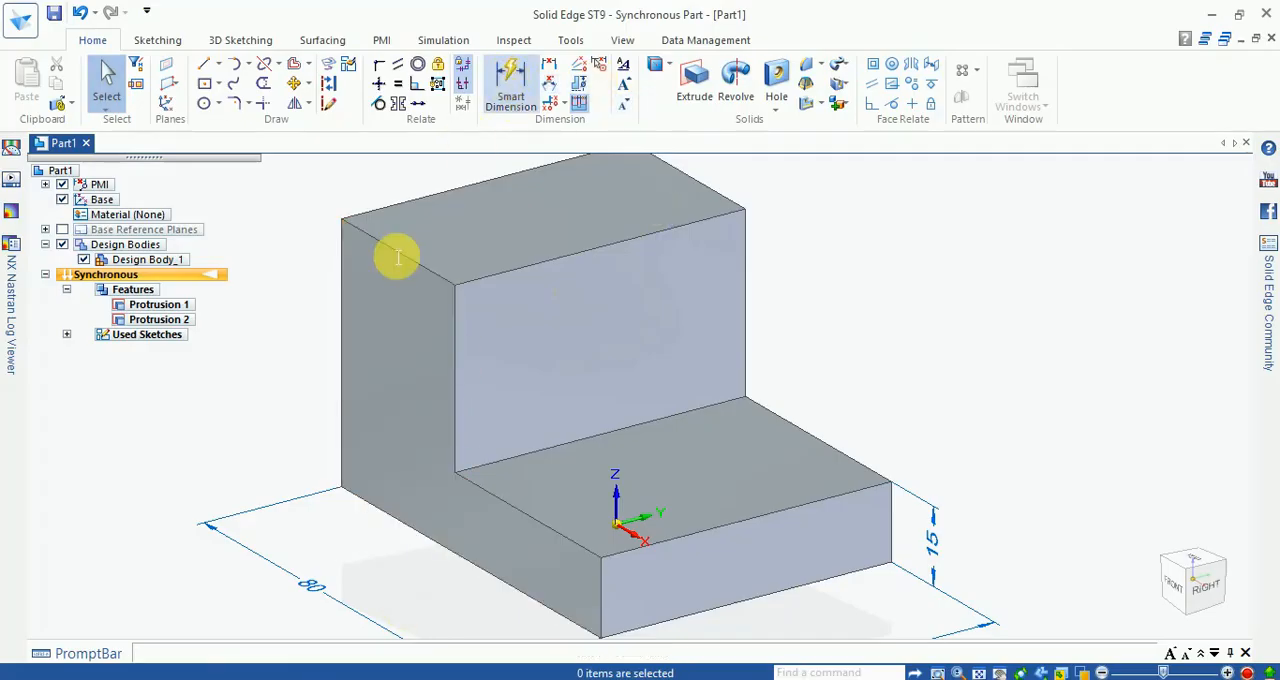
left_click(352, 322)
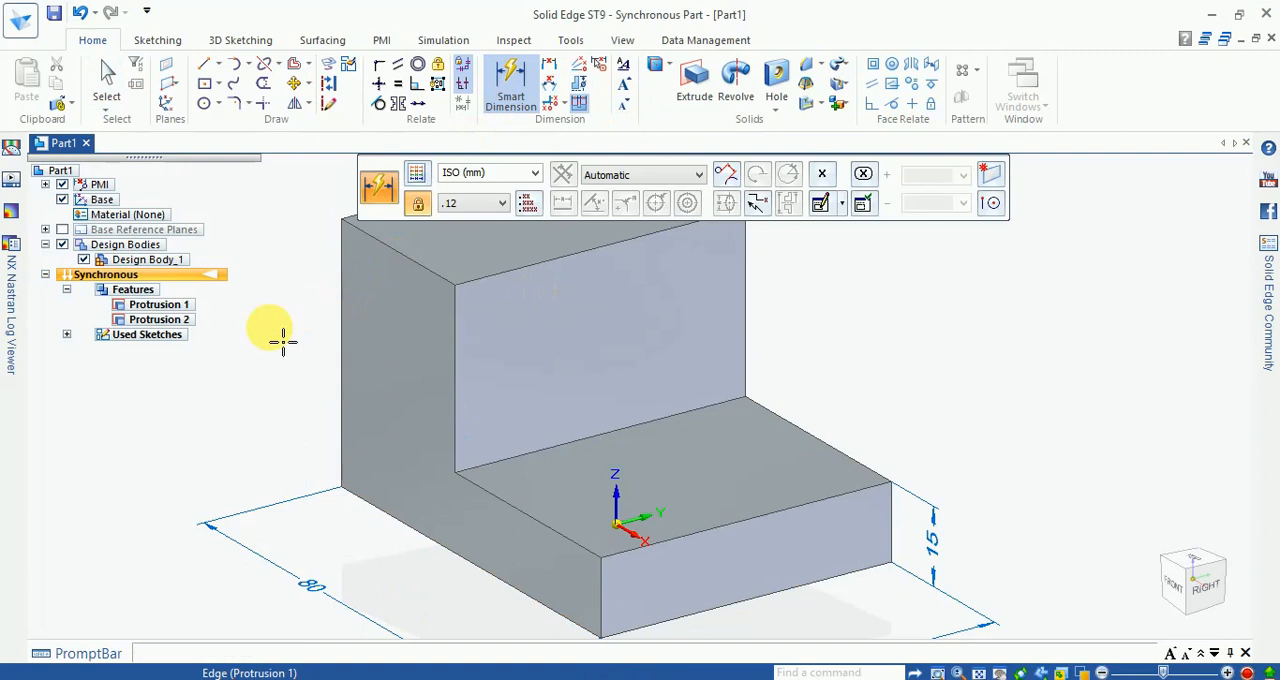
left_click(283, 340)
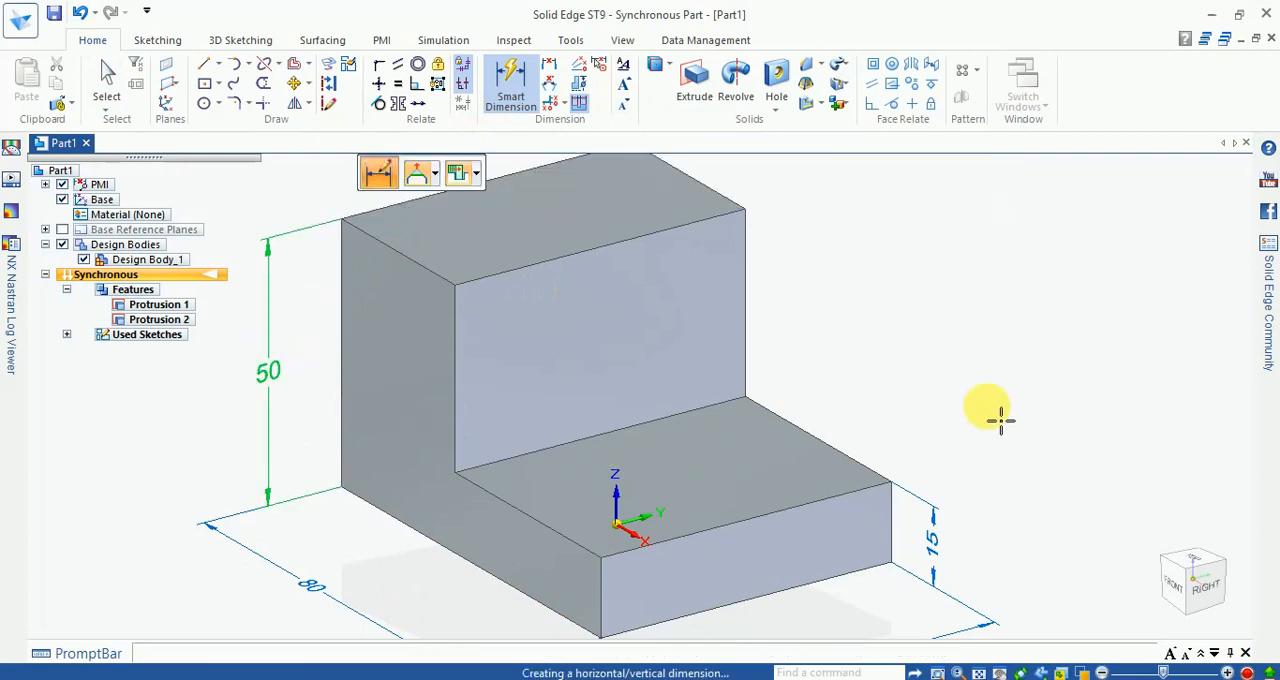
key("Escape")
key("Escape")
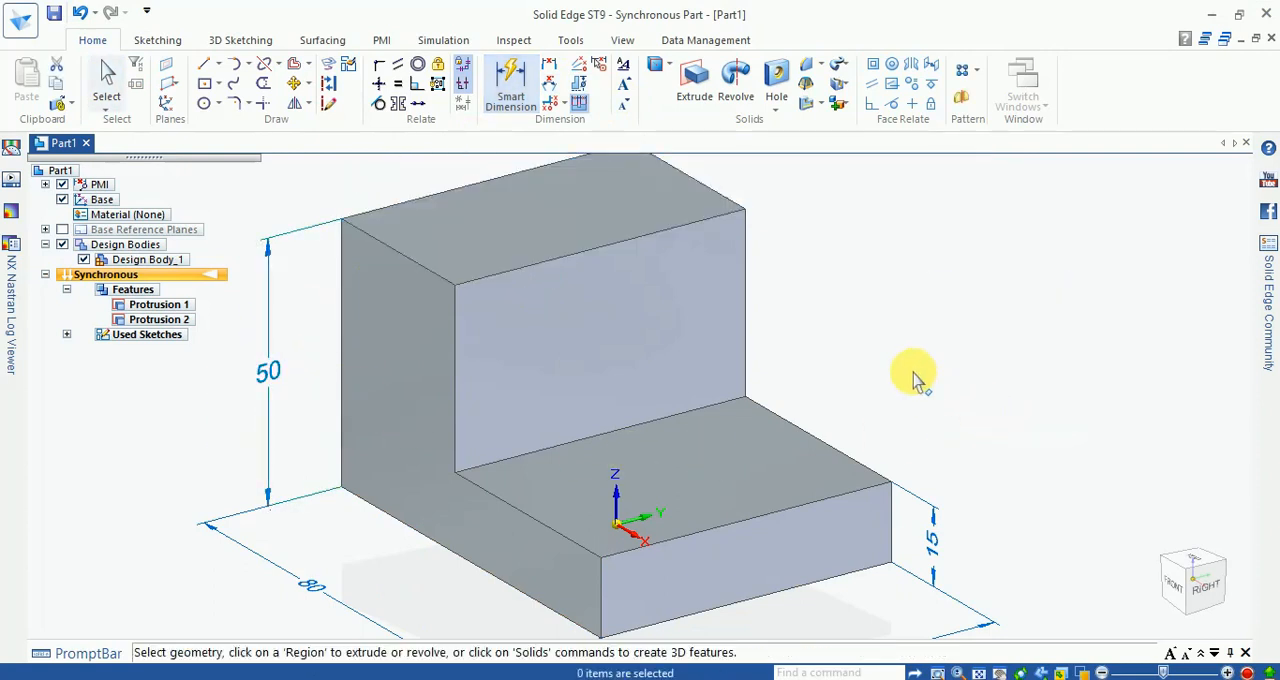
Step: Switch to the Exercise - 3 drawing to check the bracket's dimensions, and work out a missing length in Calculator
middle_click_drag(903, 326, 923, 343)
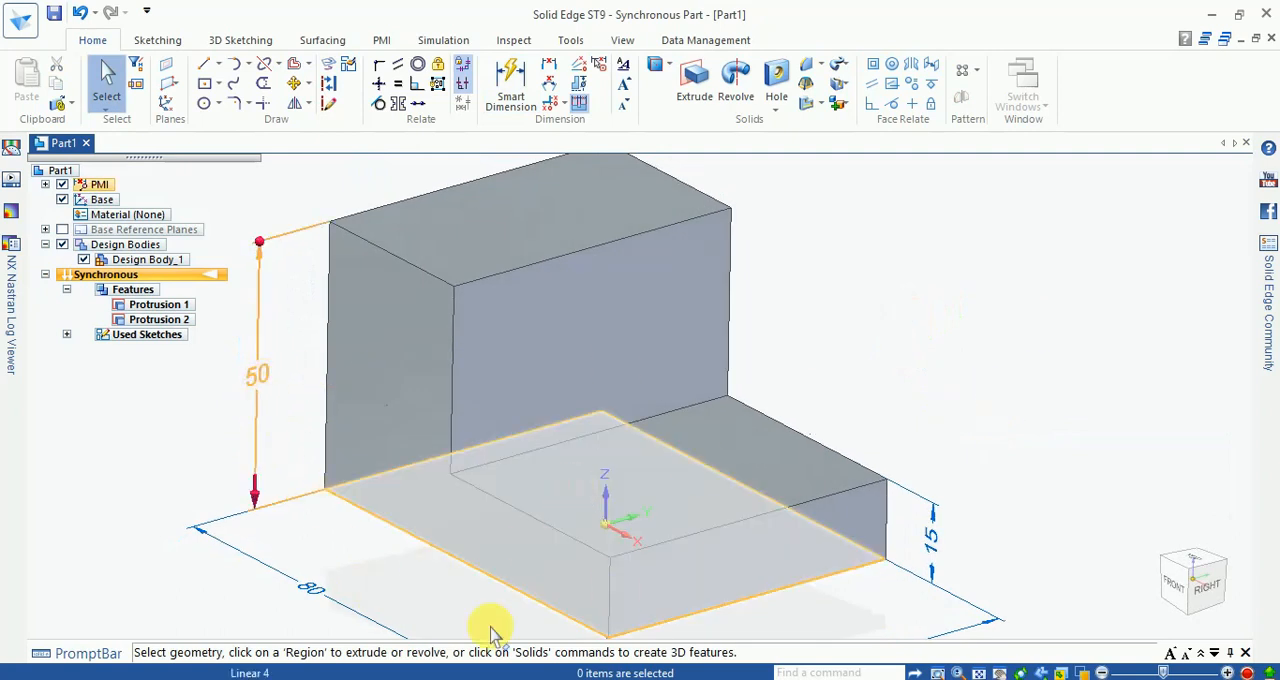
left_click(380, 678)
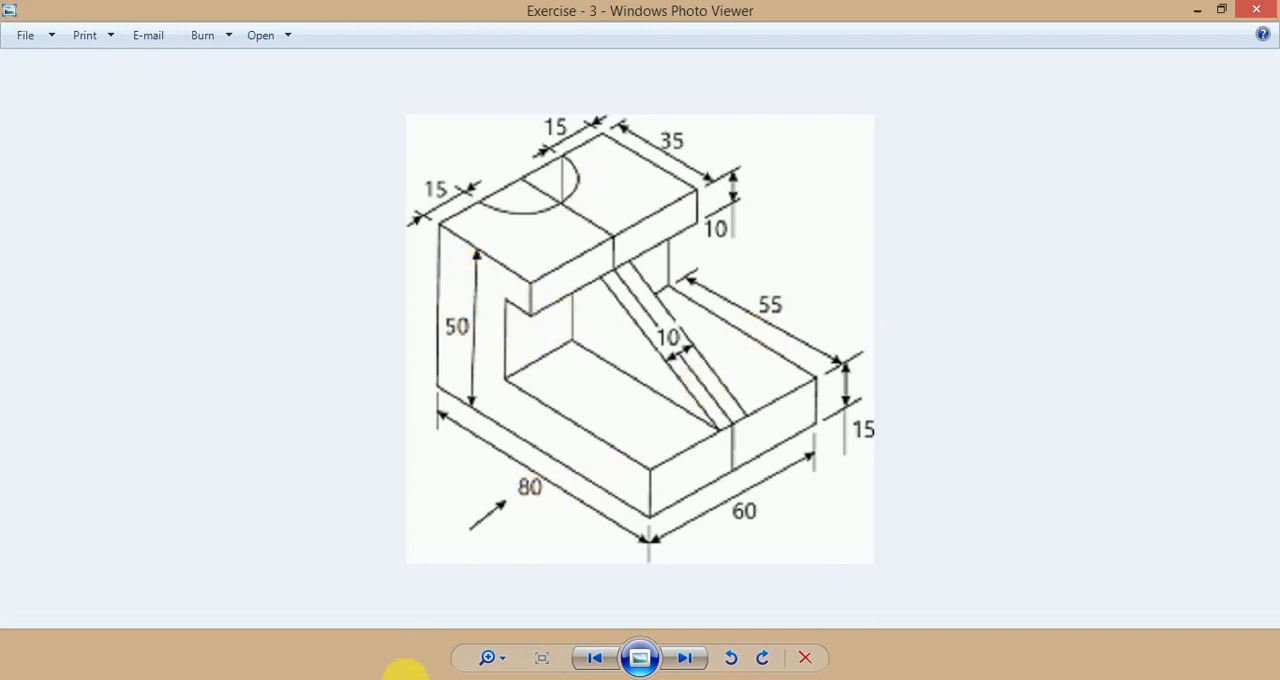
left_click(380, 679)
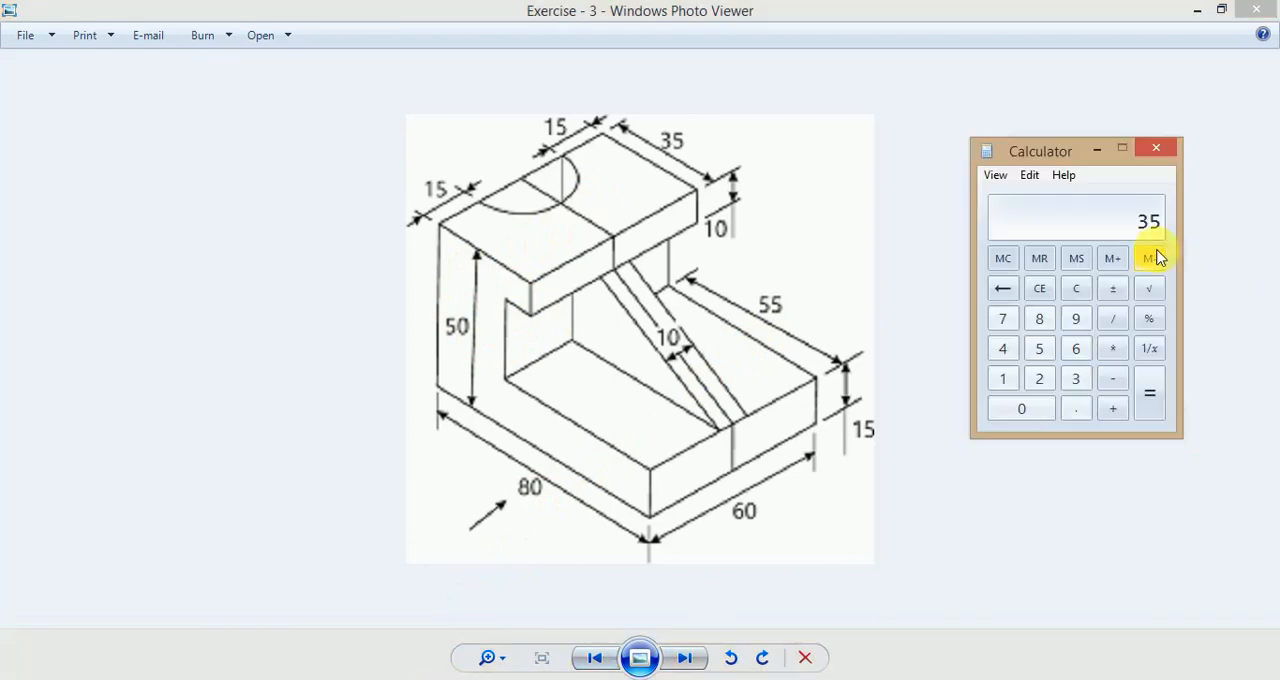
type("0")
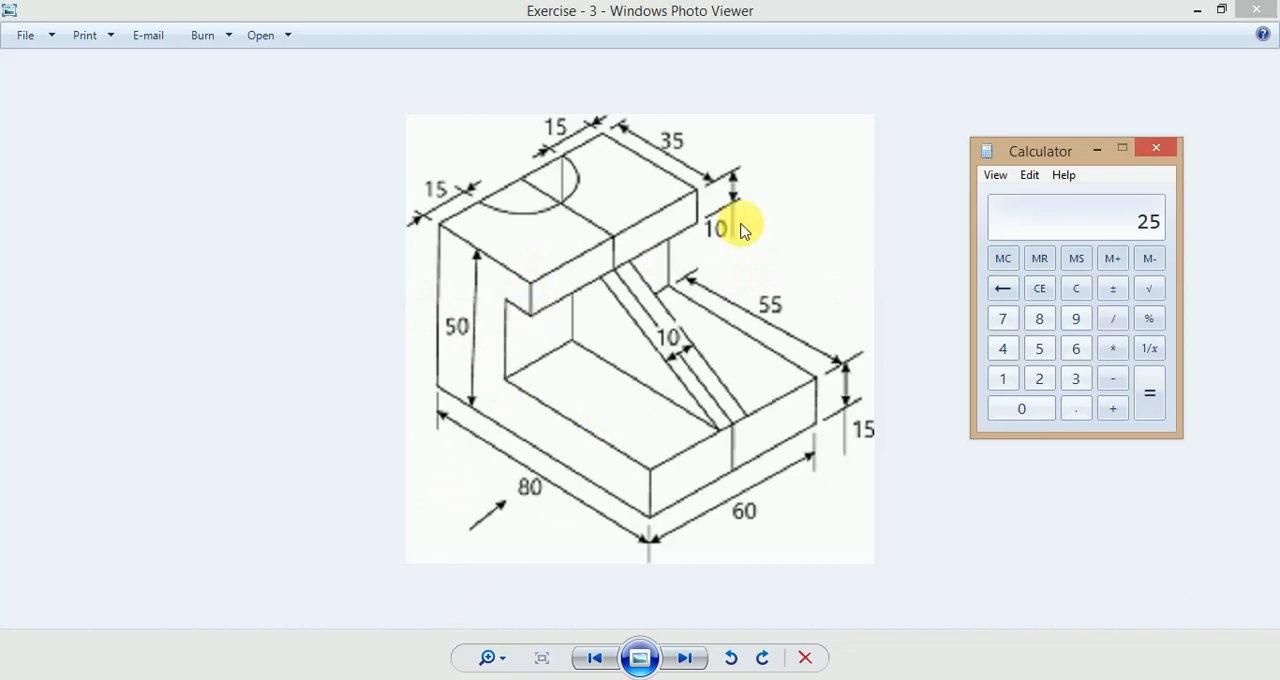
Step: Switch back to Solid Edge and draw a horizontal 60 mm line across the upright's positive-X face, about 8 mm below its top edge
left_click(318, 679)
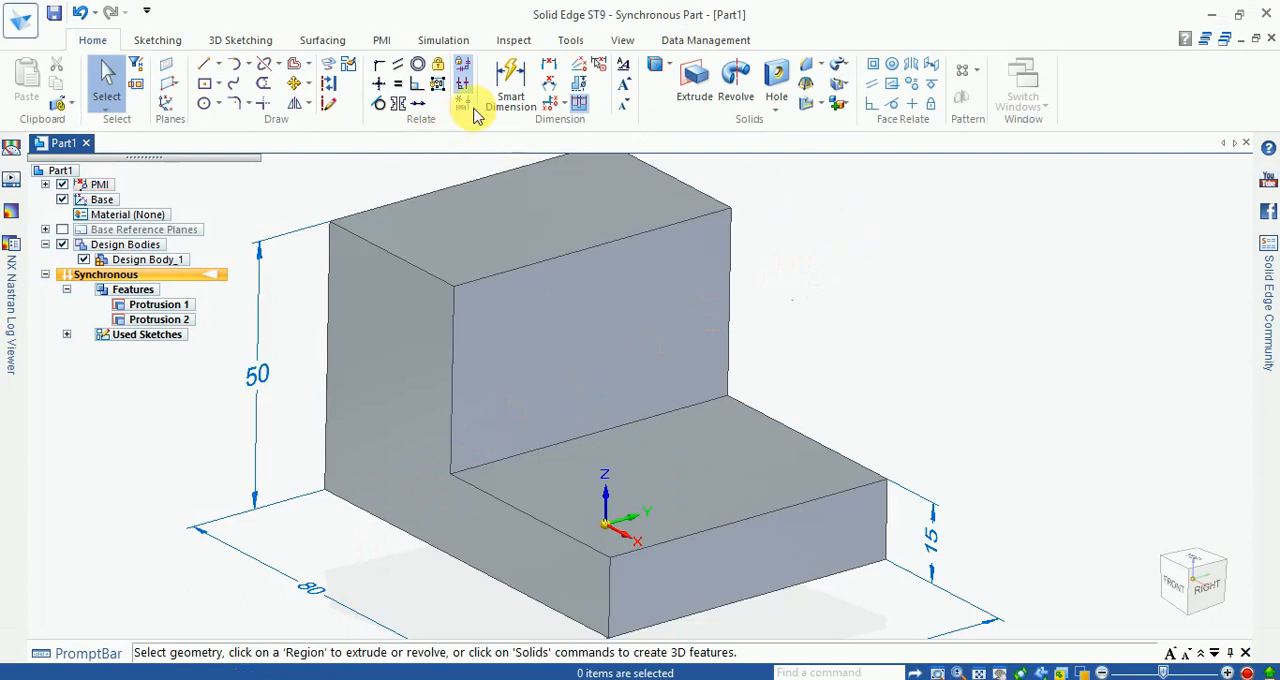
left_click(207, 70)
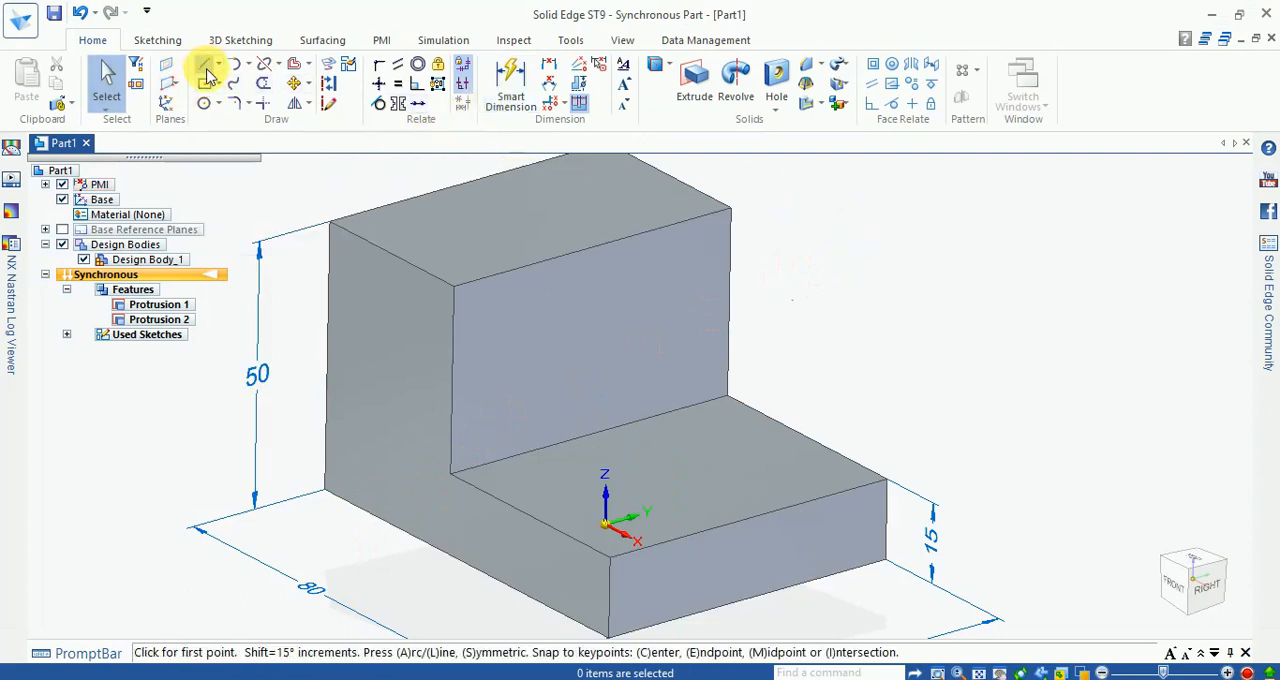
left_click(505, 318)
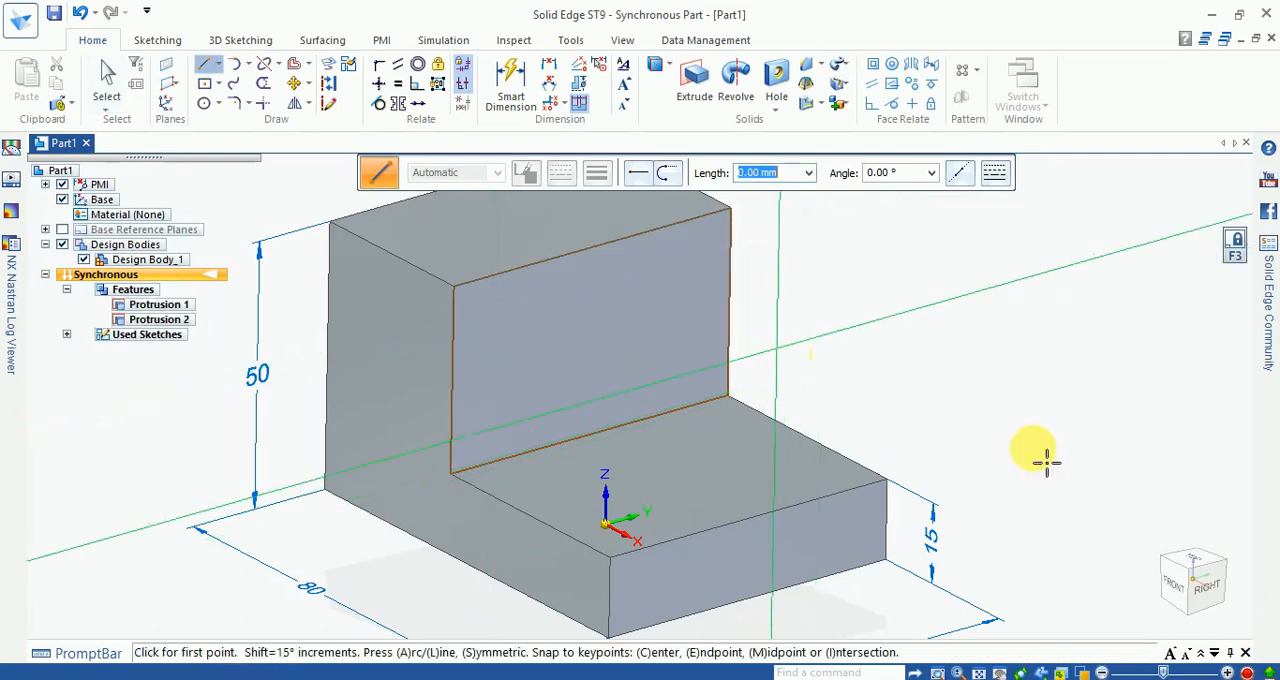
left_click(1203, 585)
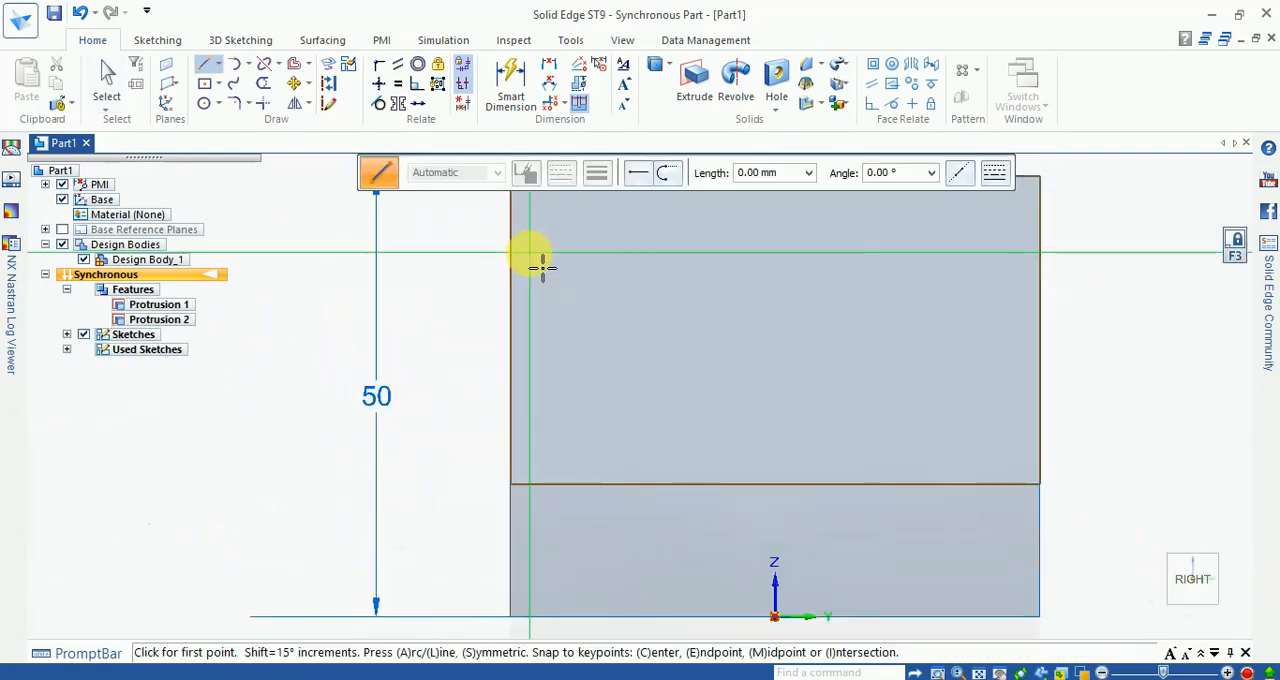
left_click(511, 244)
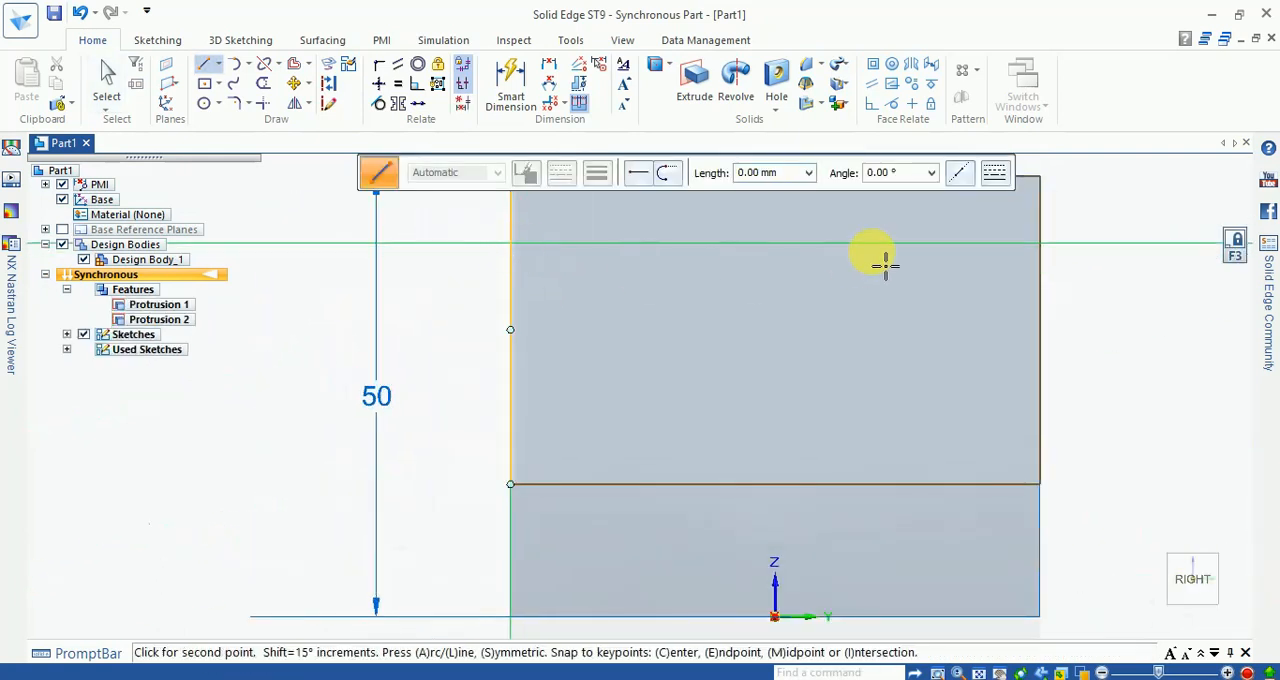
left_click(1054, 258)
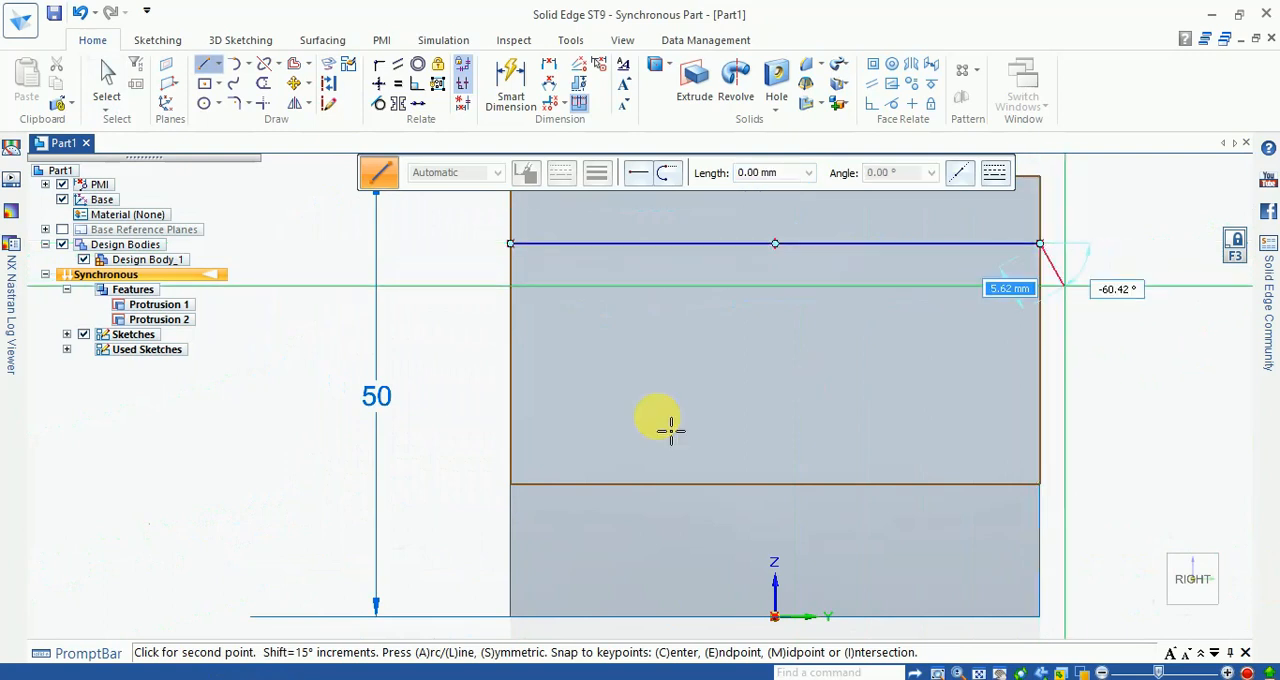
Step: Dimension the line at 10 mm below the upright's top edge
left_click(506, 99)
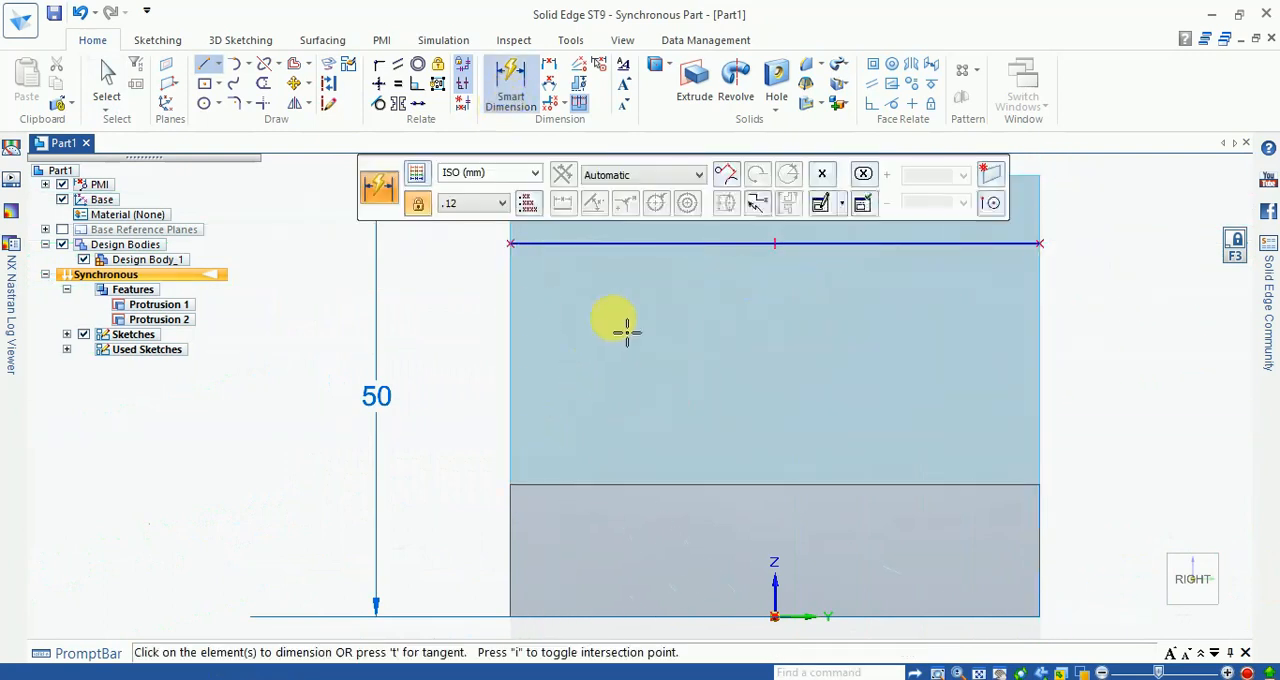
scroll(606, 256, "down", 1)
scroll(464, 522, "down", 2)
scroll(570, 356, "up", 2)
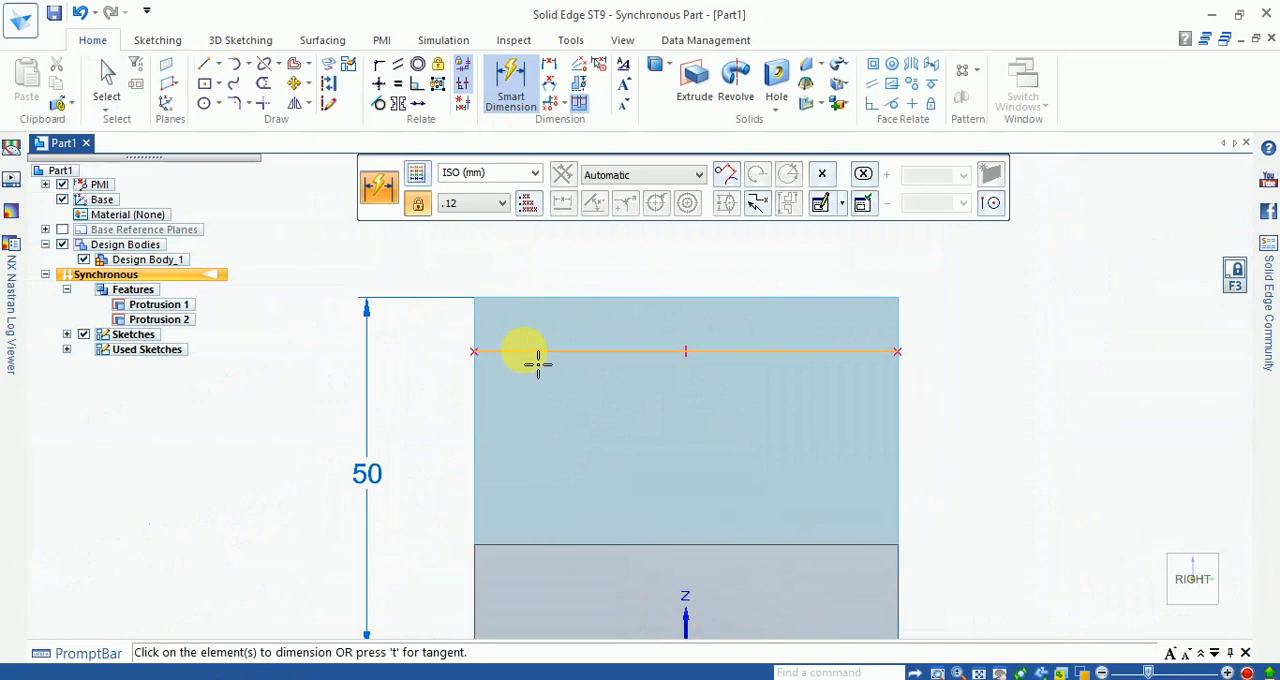
left_click(536, 302)
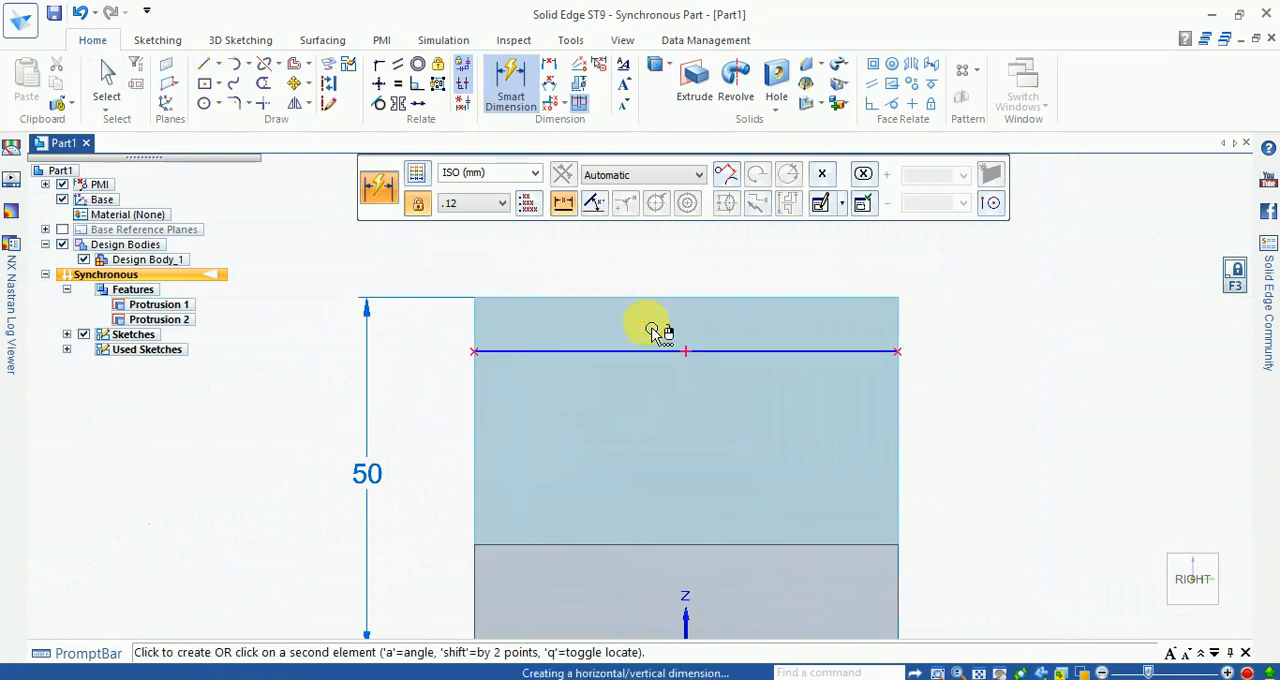
left_click(745, 340)
left_click(937, 322)
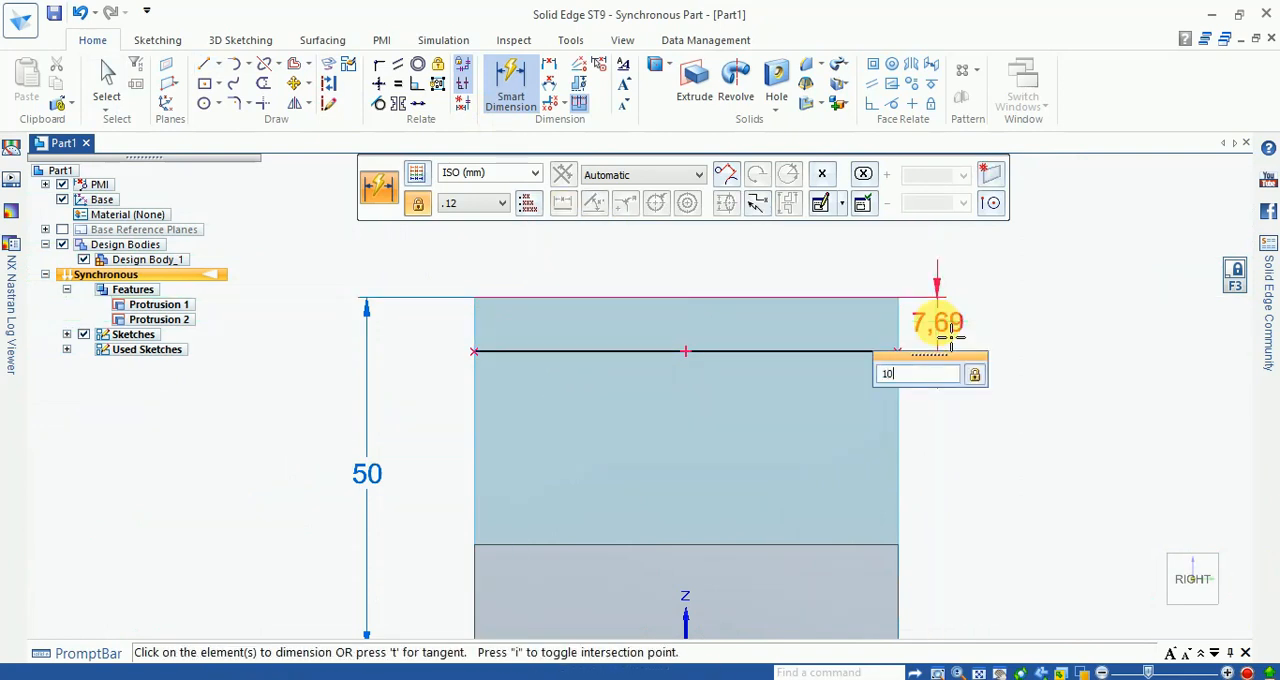
key("Return")
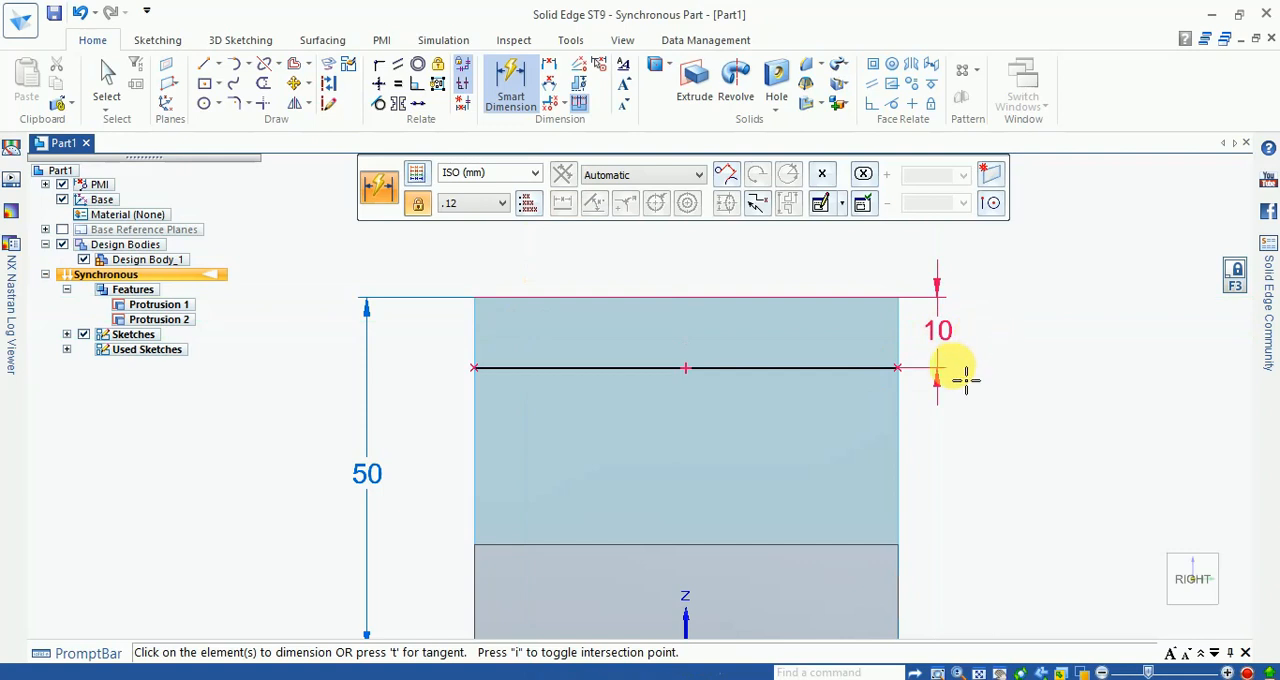
key("Escape")
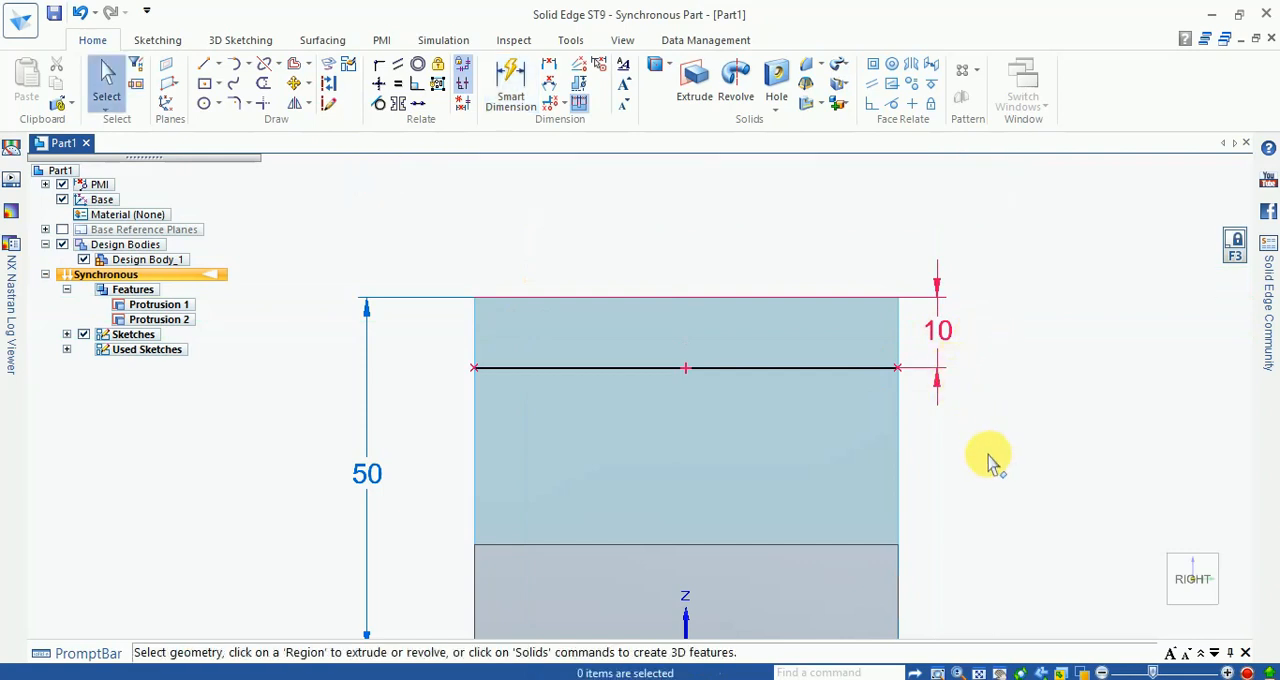
Step: Return to the isometric view and extrude the strip above the line 10 mm outward in the positive X direction
key("ctrl+i")
scroll(480, 310, "up", 3)
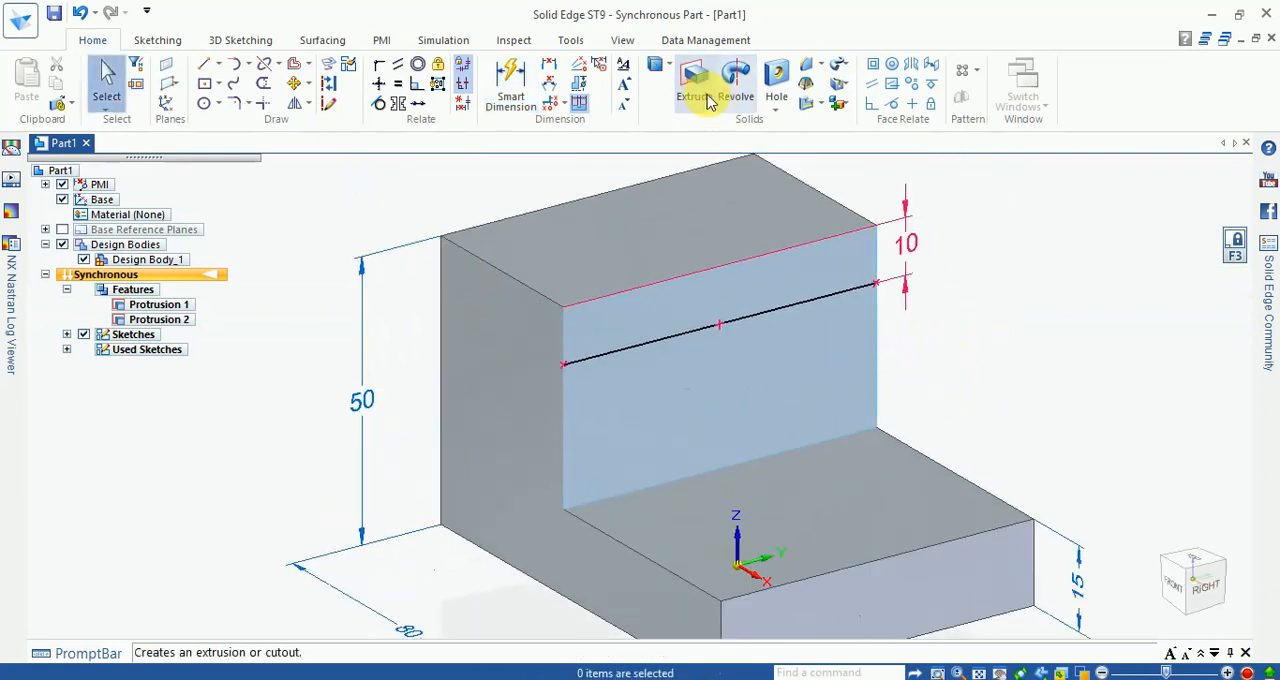
left_click(620, 330)
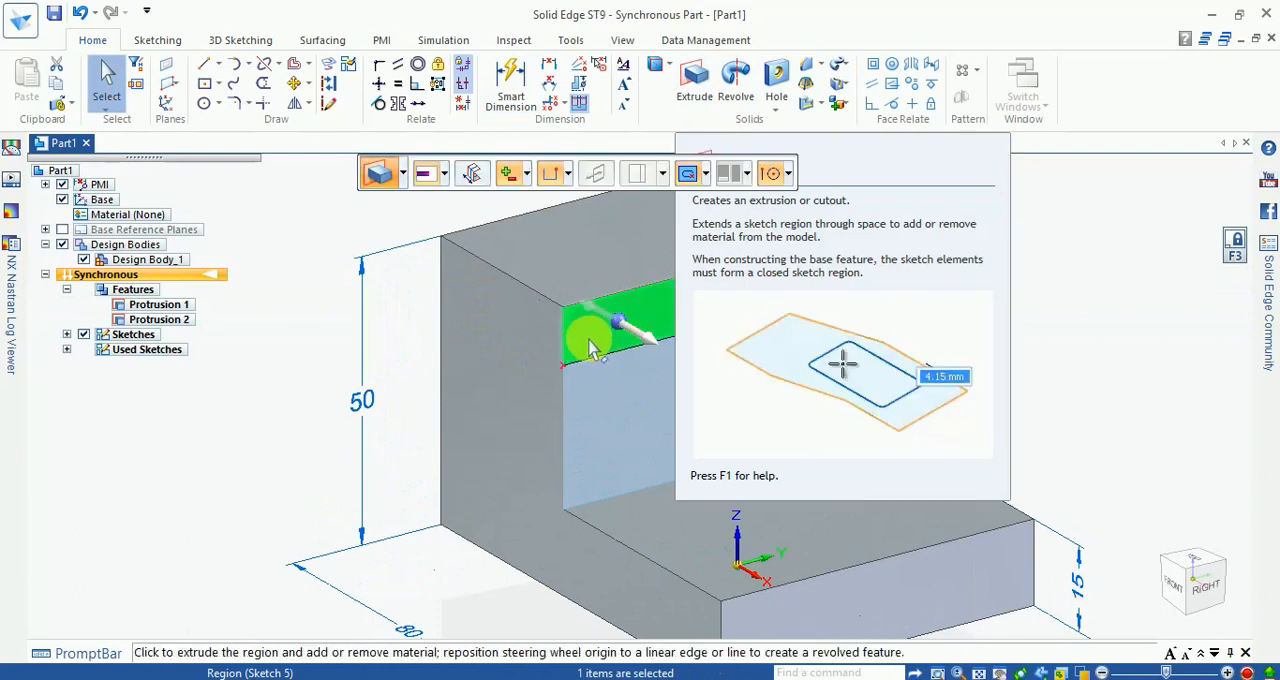
left_click(640, 334)
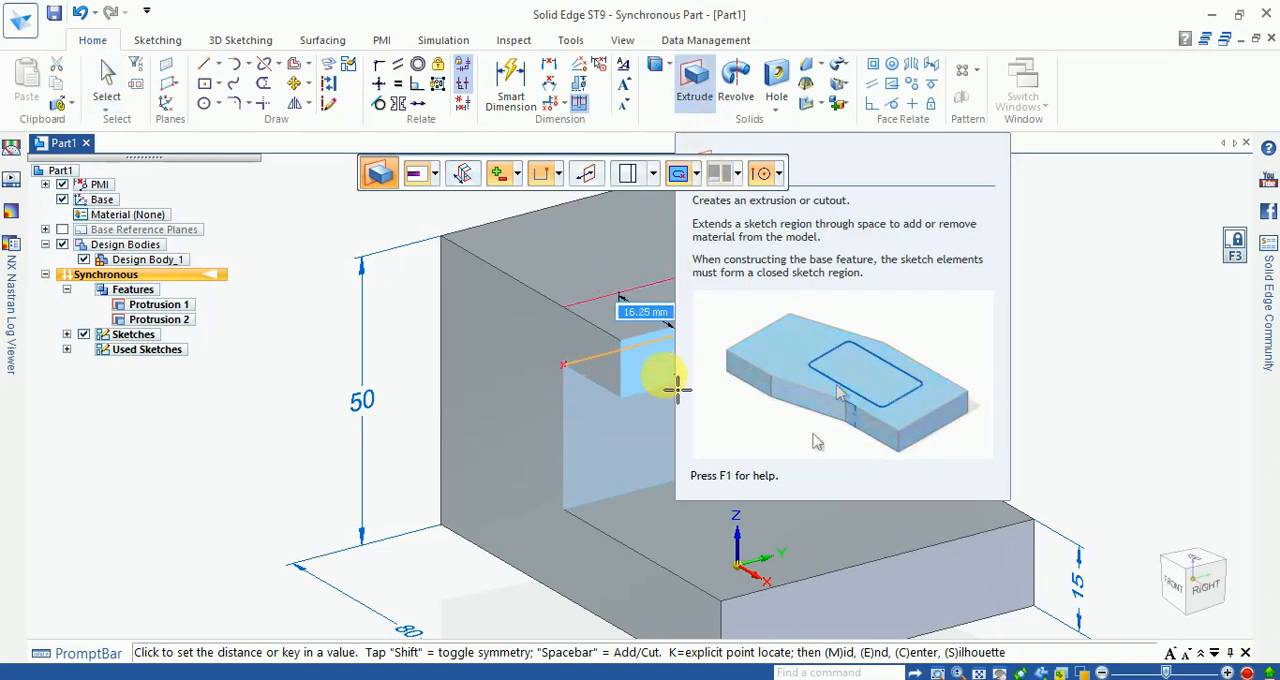
type("10.")
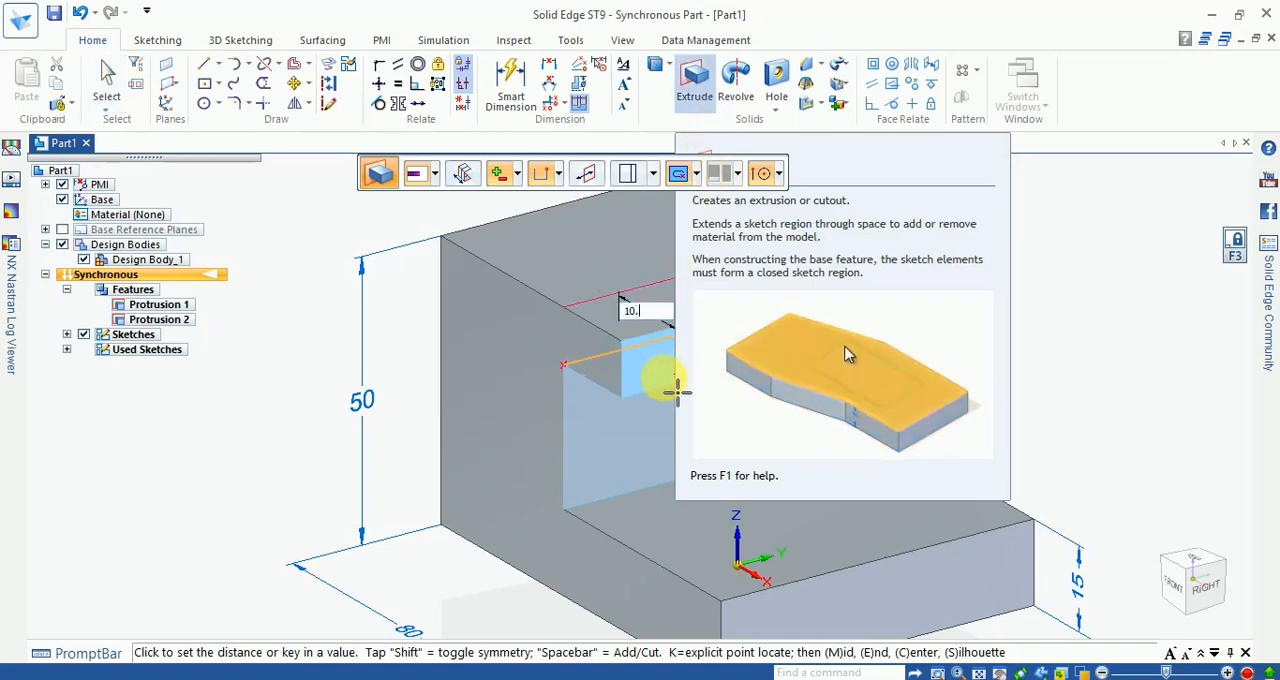
type("0")
key("Return")
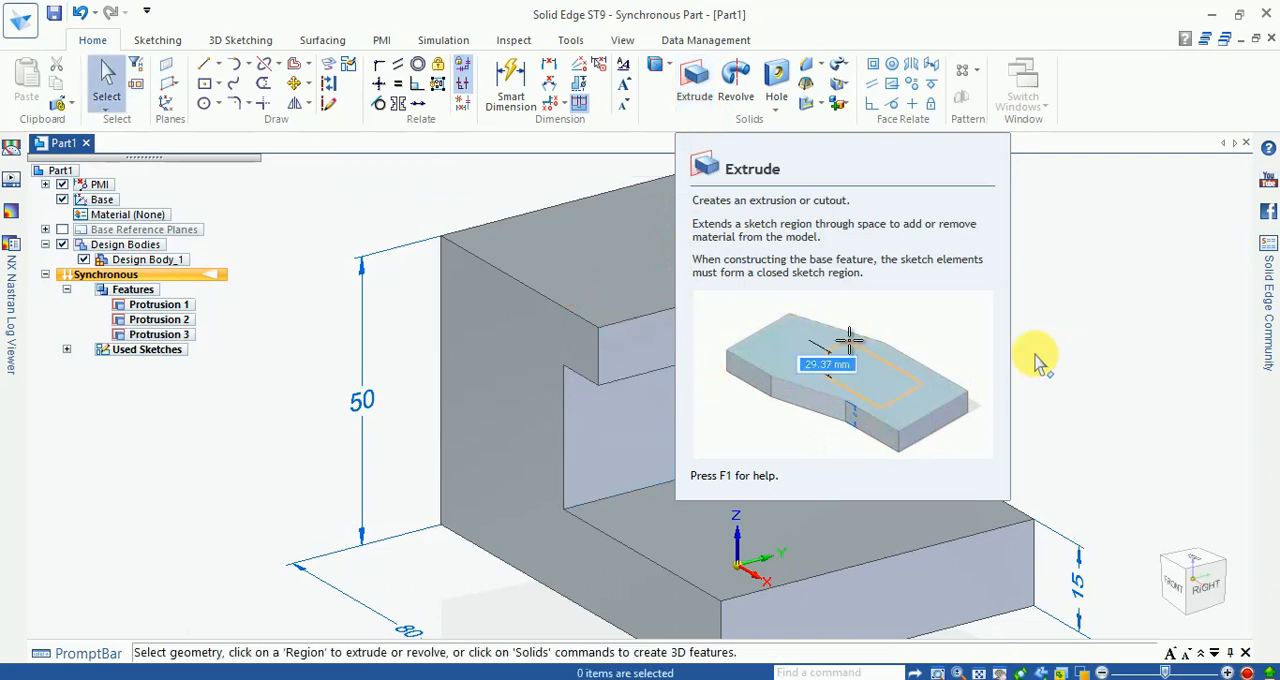
scroll(1039, 378, "down", 2)
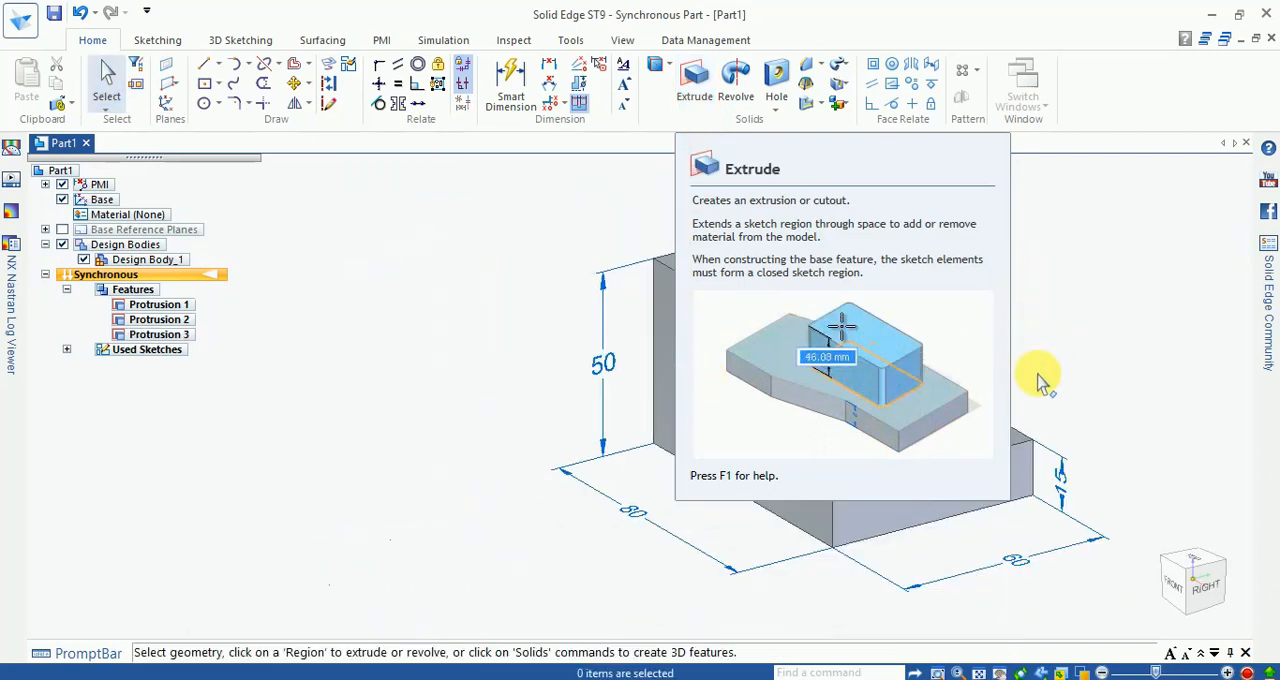
scroll(1042, 387, "up", 3)
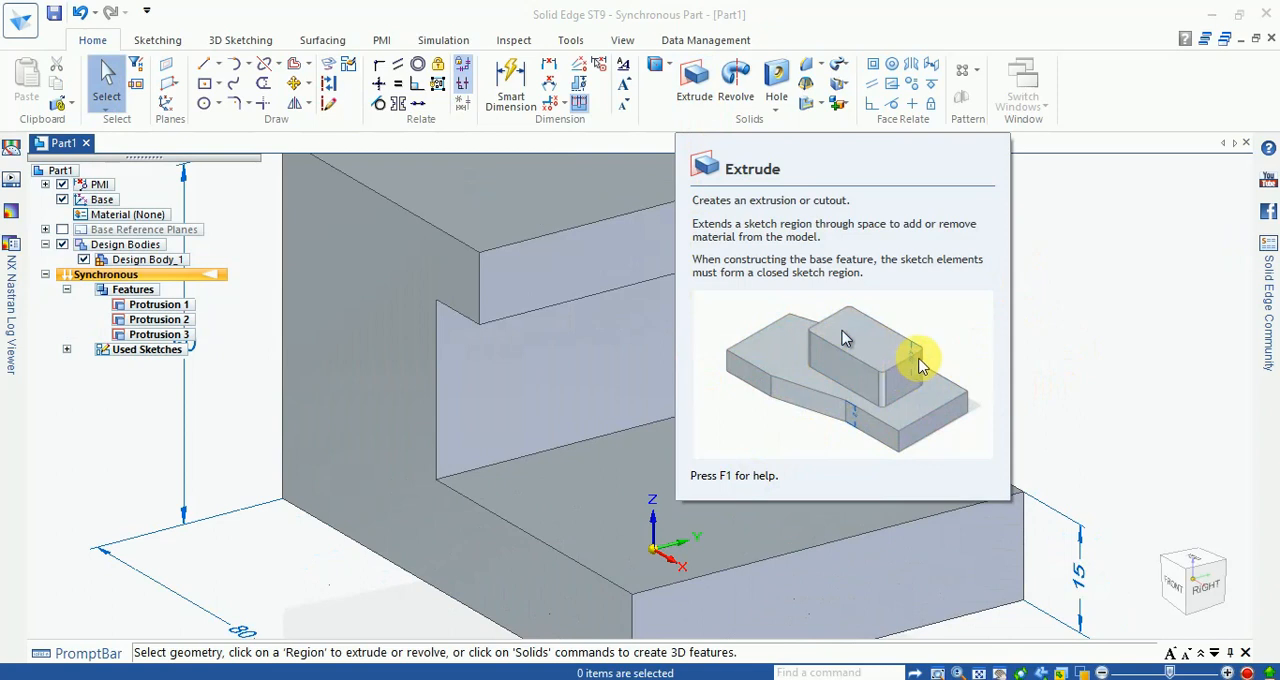
scroll(893, 285, "down", 2)
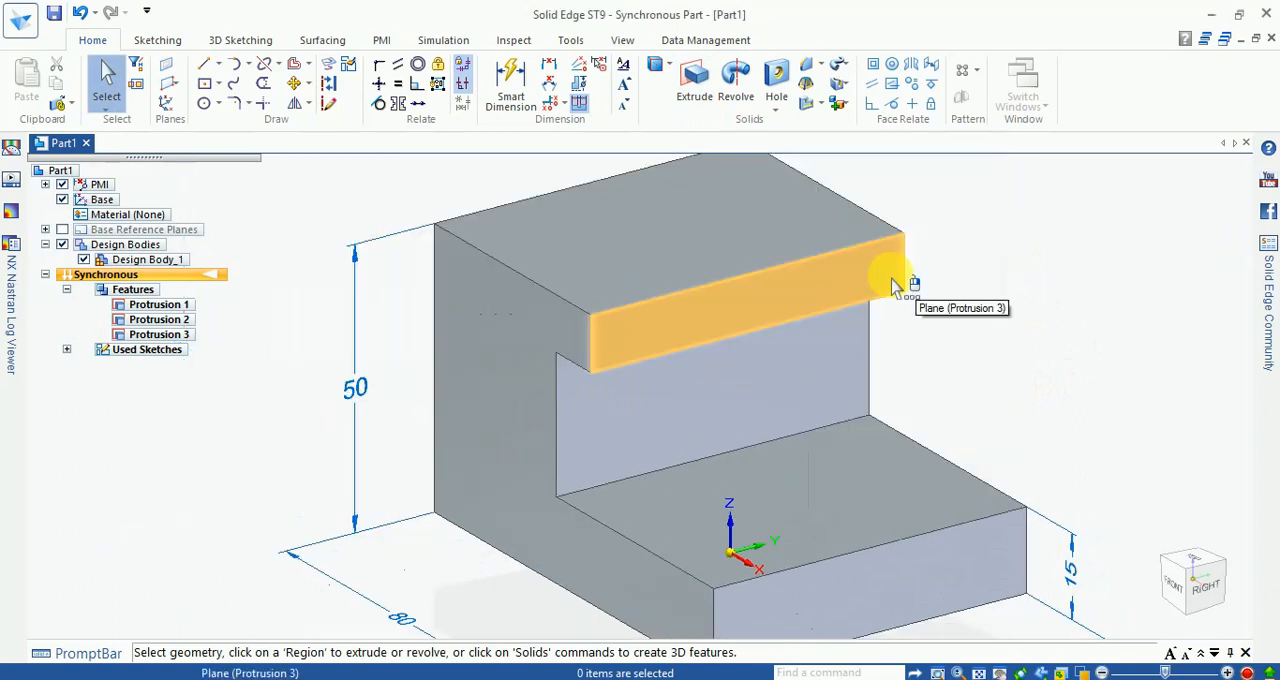
left_click(821, 289)
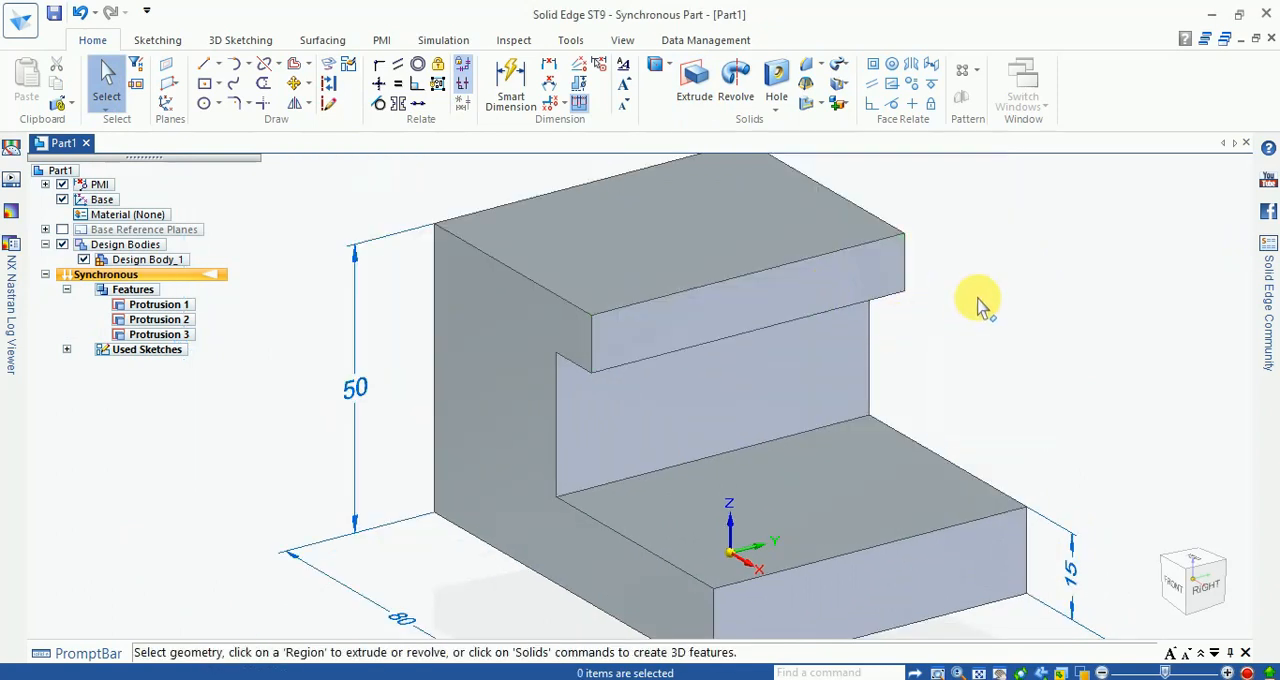
scroll(906, 297, "down", 3)
mouse_move(953, 319)
middle_mouse_down()
mouse_move(983, 295)
mouse_move(971, 330)
middle_mouse_up()
scroll(930, 310, "up", 2)
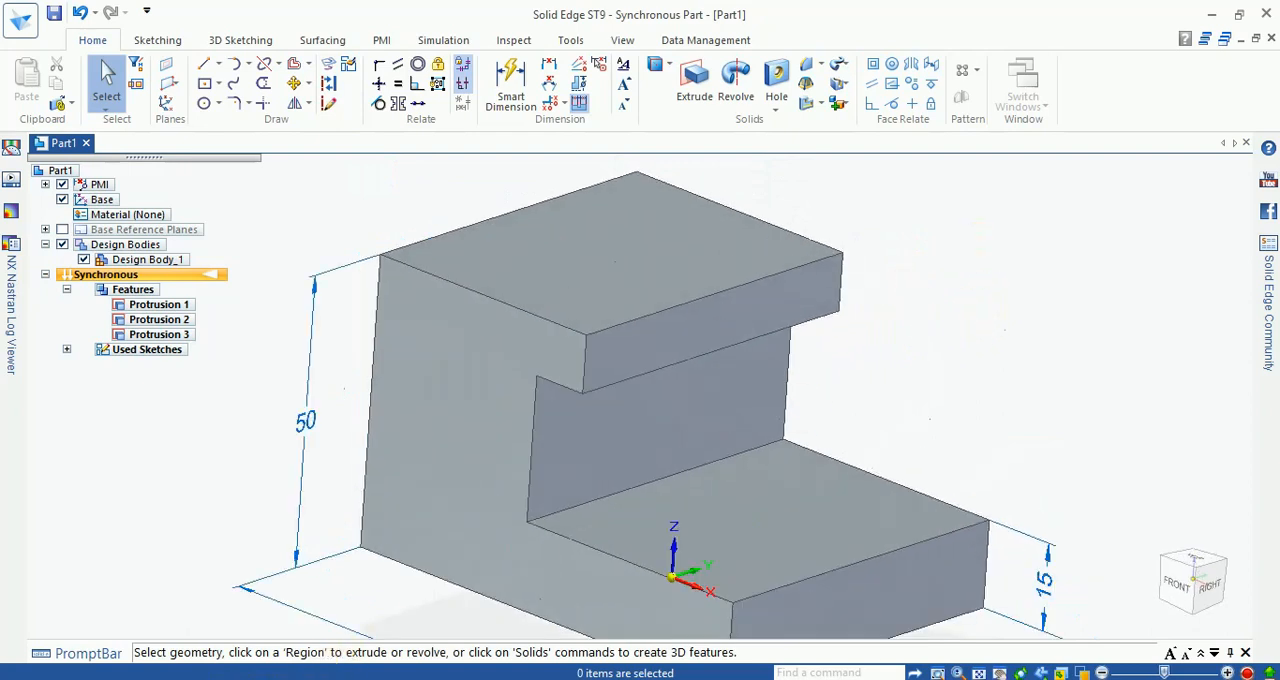
Step: Switch to the Exercise - 3 drawing, check the dimensions of the semicircular notch in the bracket's top, and return to Solid Edge
key("alt+Tab")
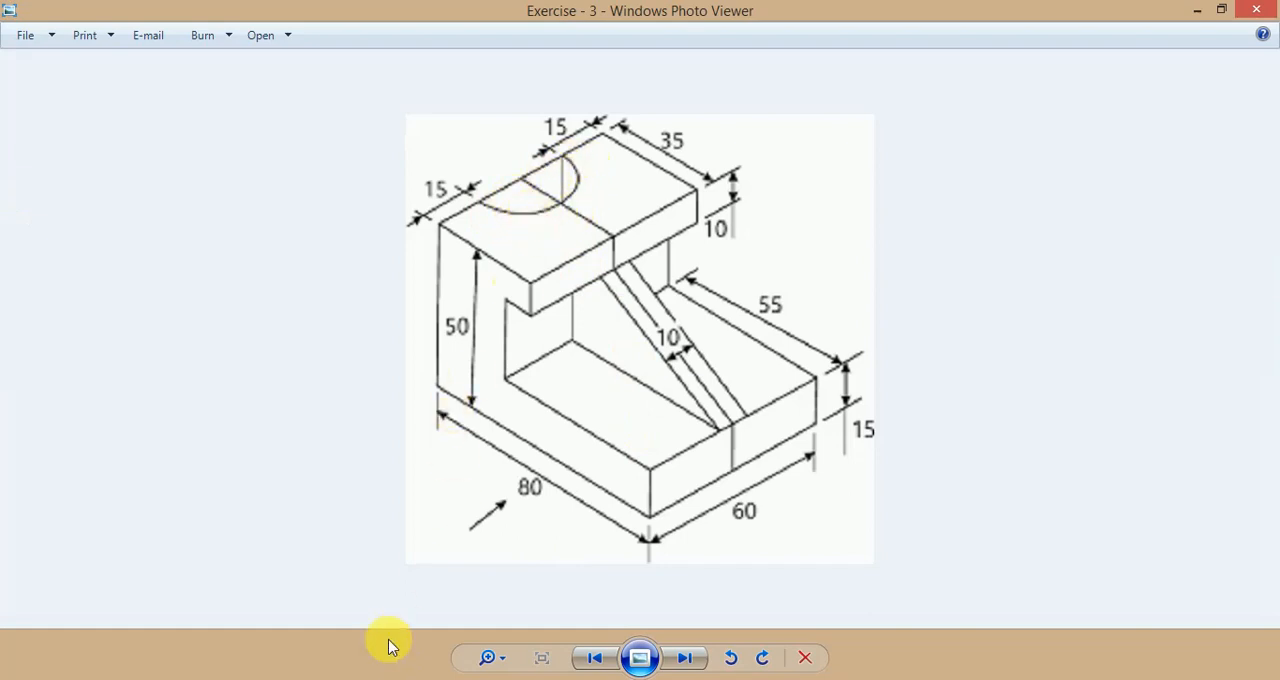
left_click(345, 678)
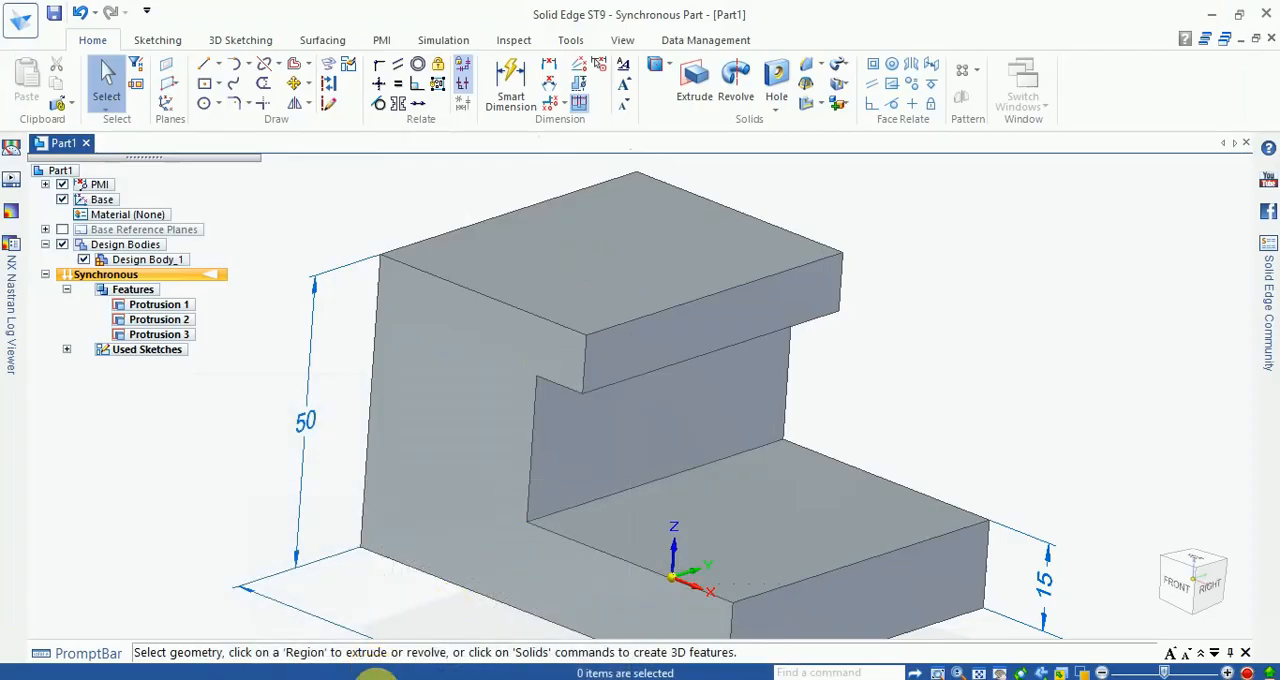
key("alt+Tab")
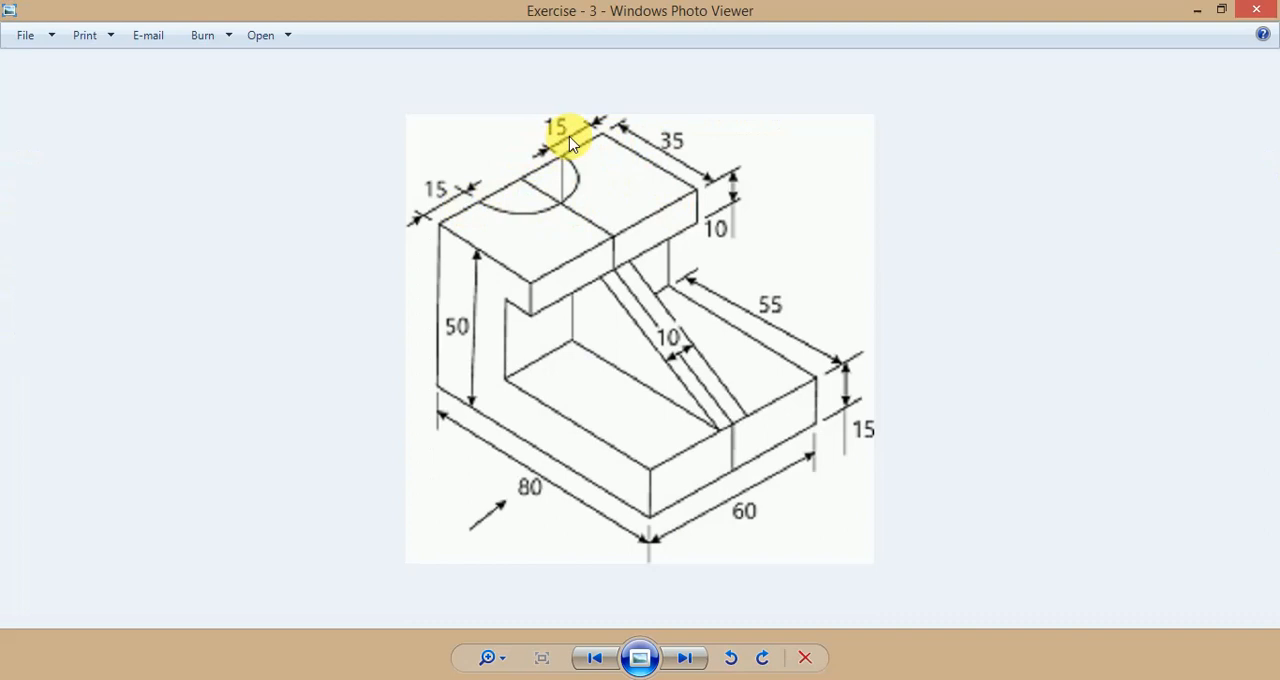
left_click(350, 662)
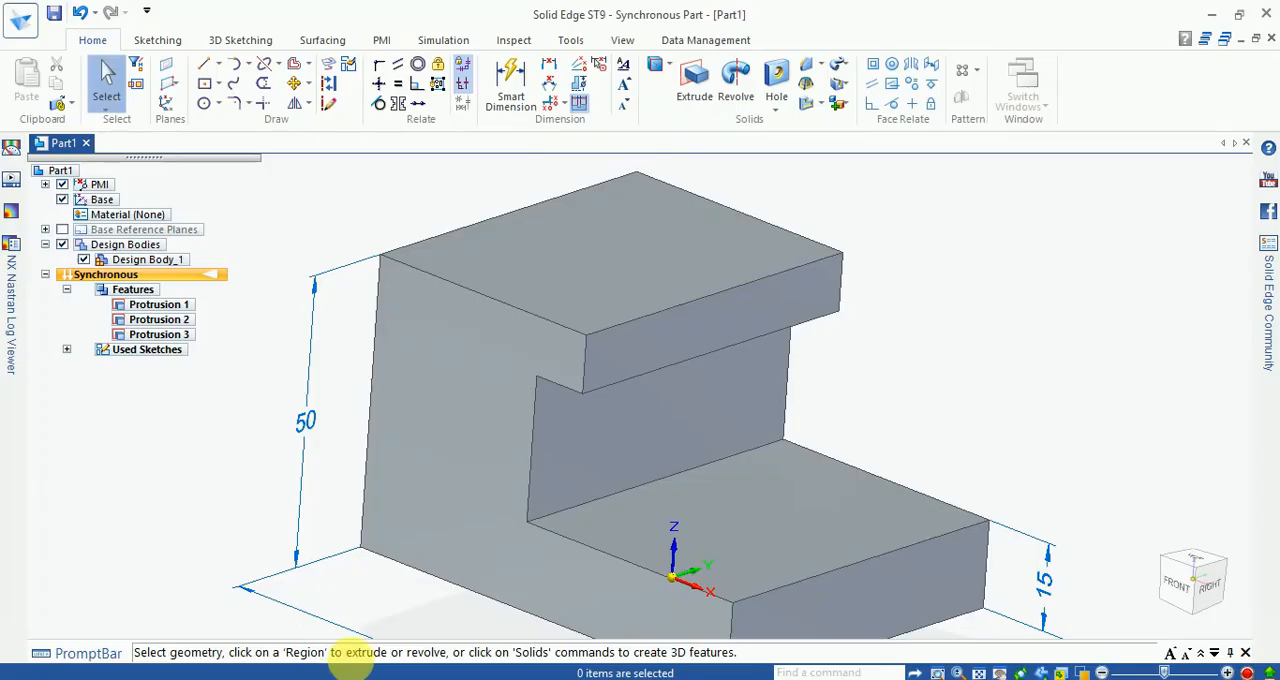
Step: Draw a 45 mm line along X between the edge midpoints of the upright's top face and convert it to construction geometry
scroll(687, 328, "down", 2)
middle_click_drag(679, 325, 634, 514)
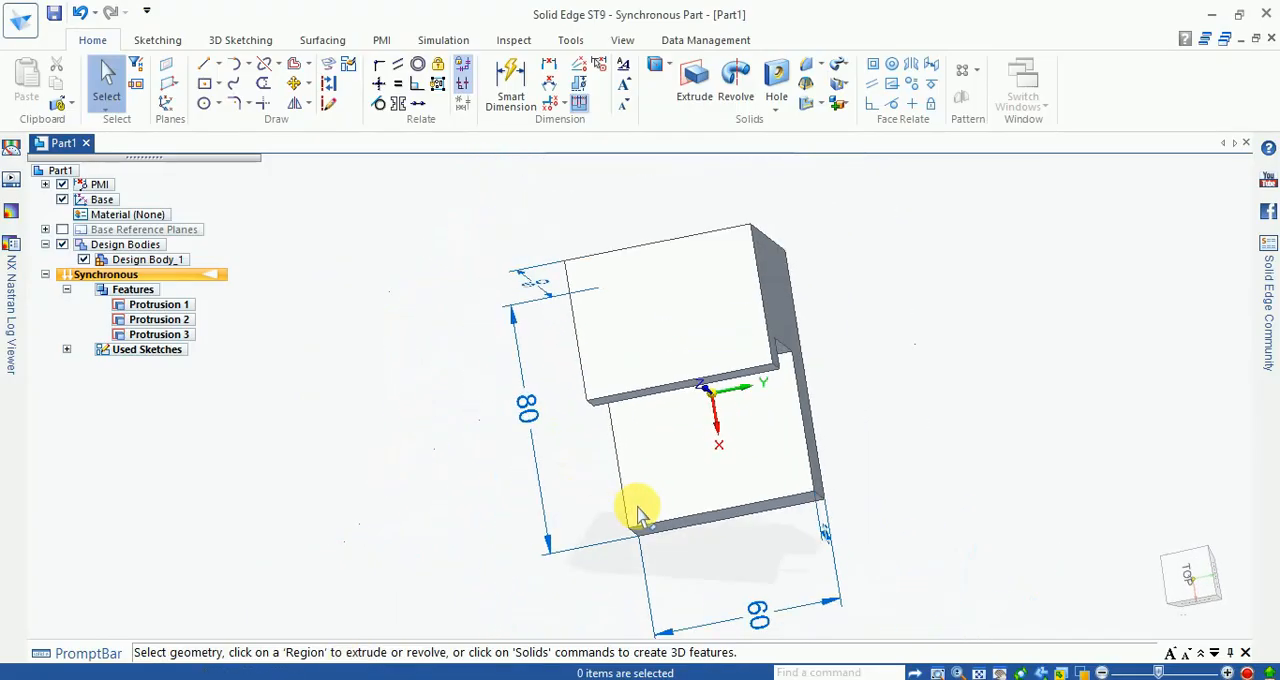
left_click(205, 70)
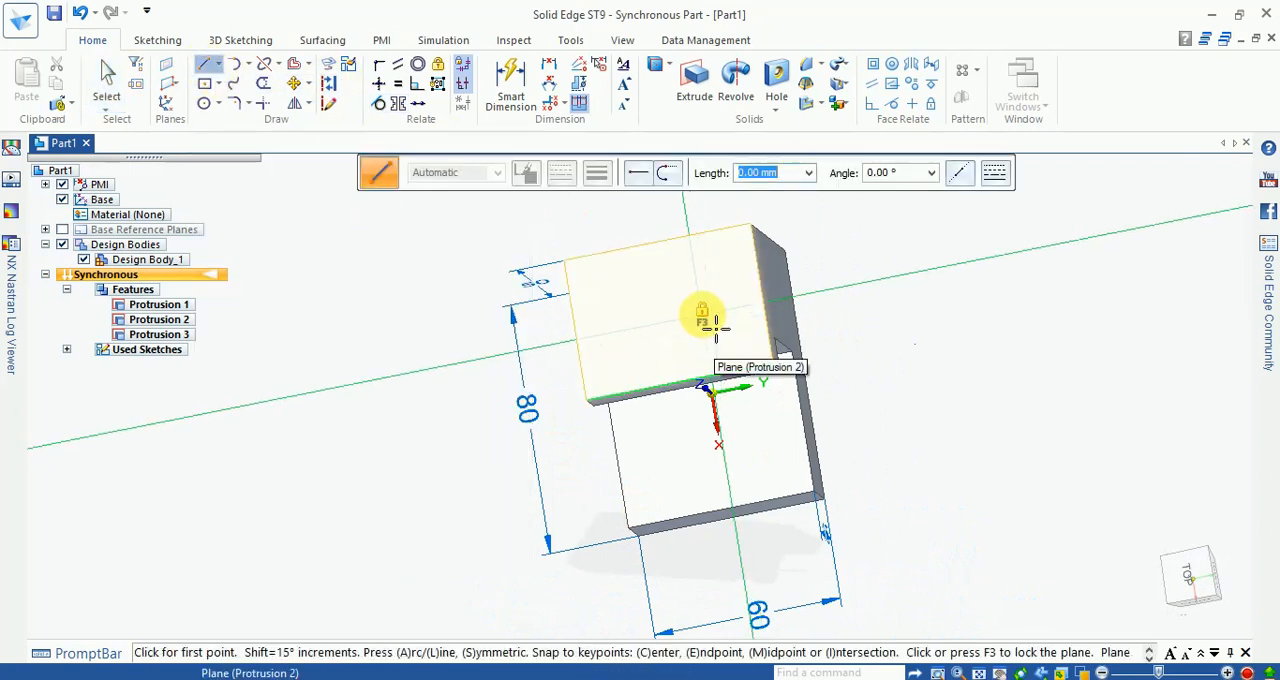
key("F3")
left_click(1188, 578)
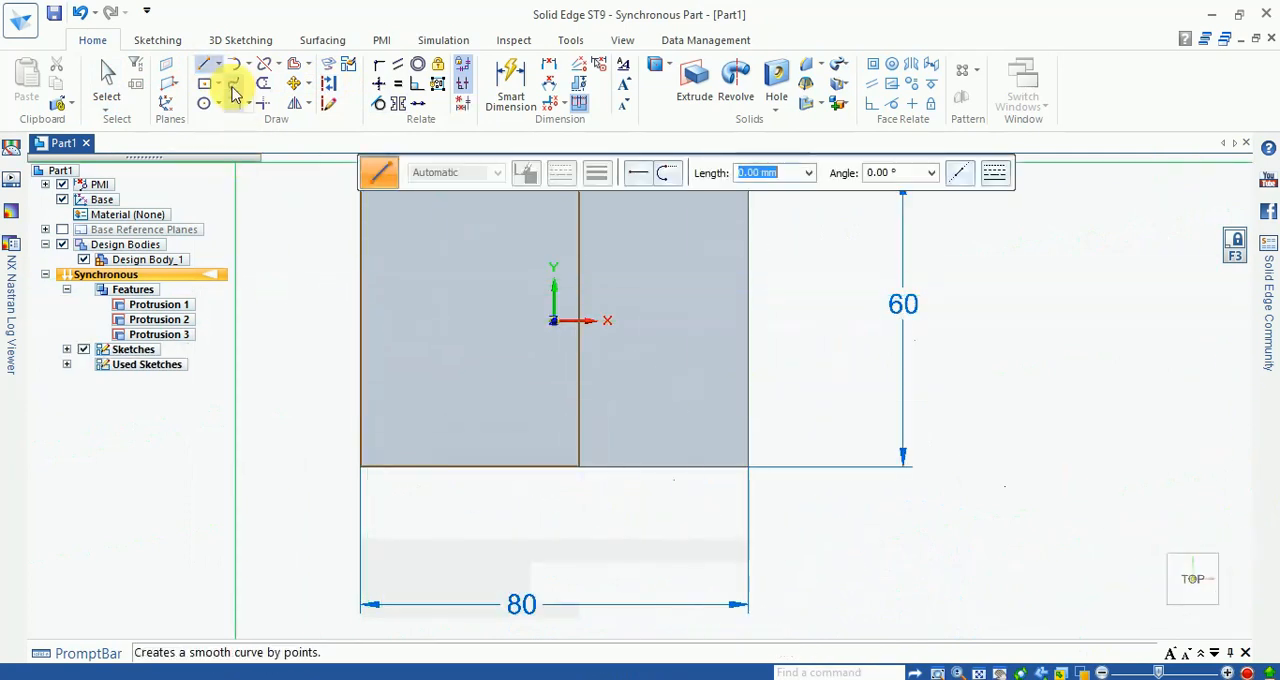
left_click(360, 321)
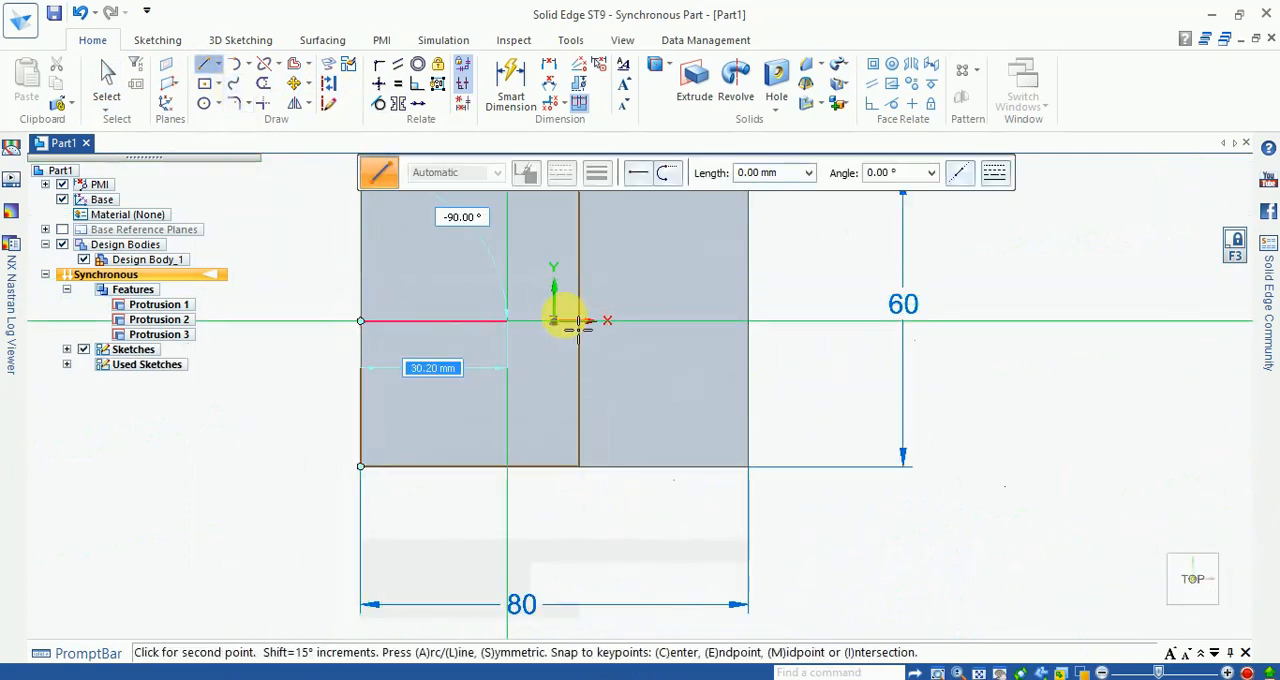
scroll(590, 335, "up", 5)
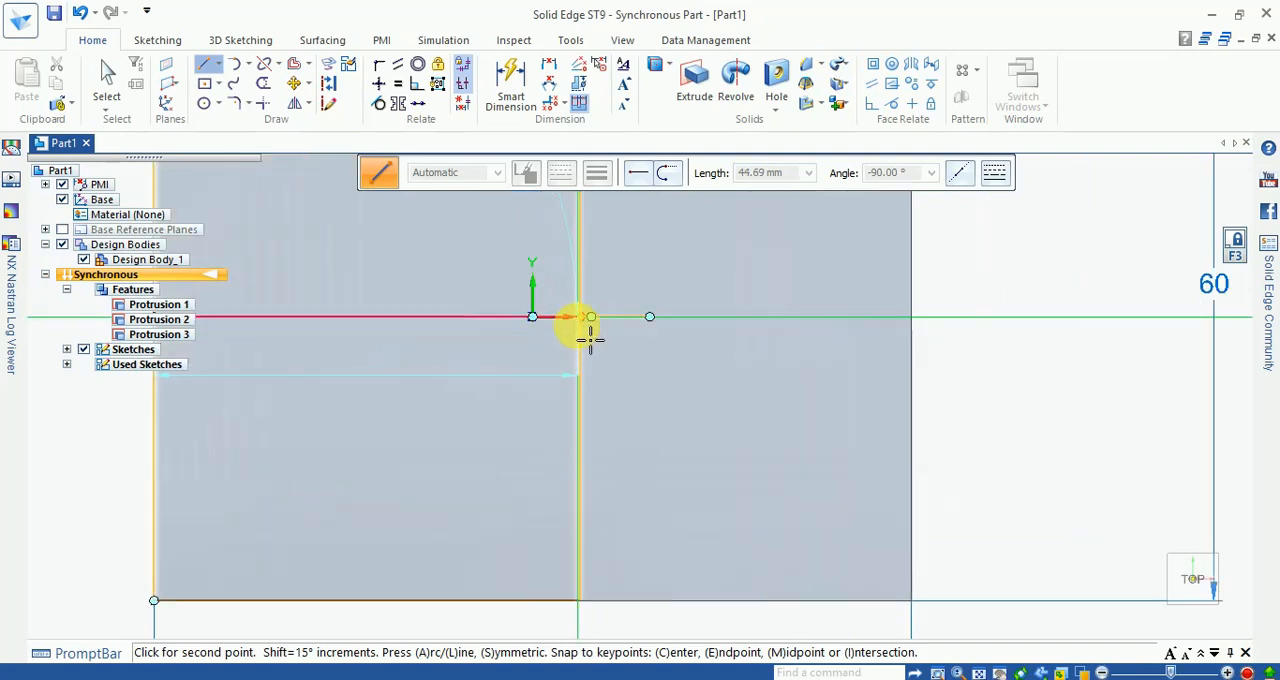
left_click(585, 314)
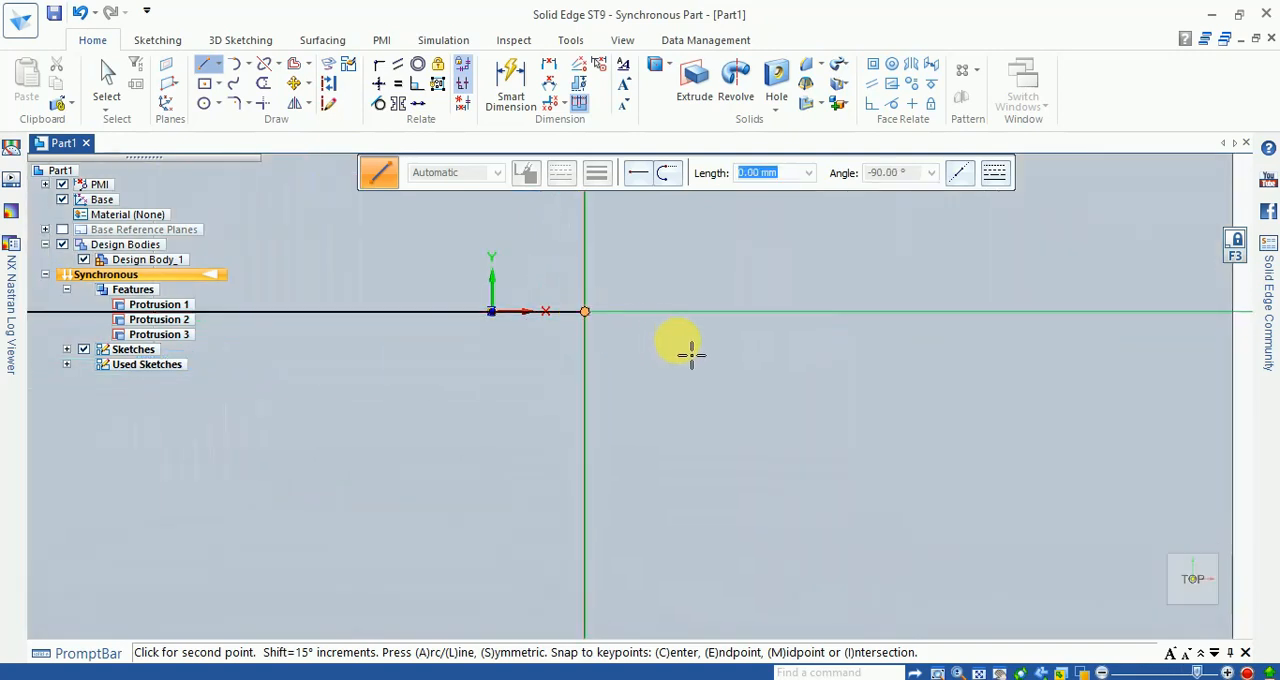
scroll(677, 349, "down", 4)
key("Escape")
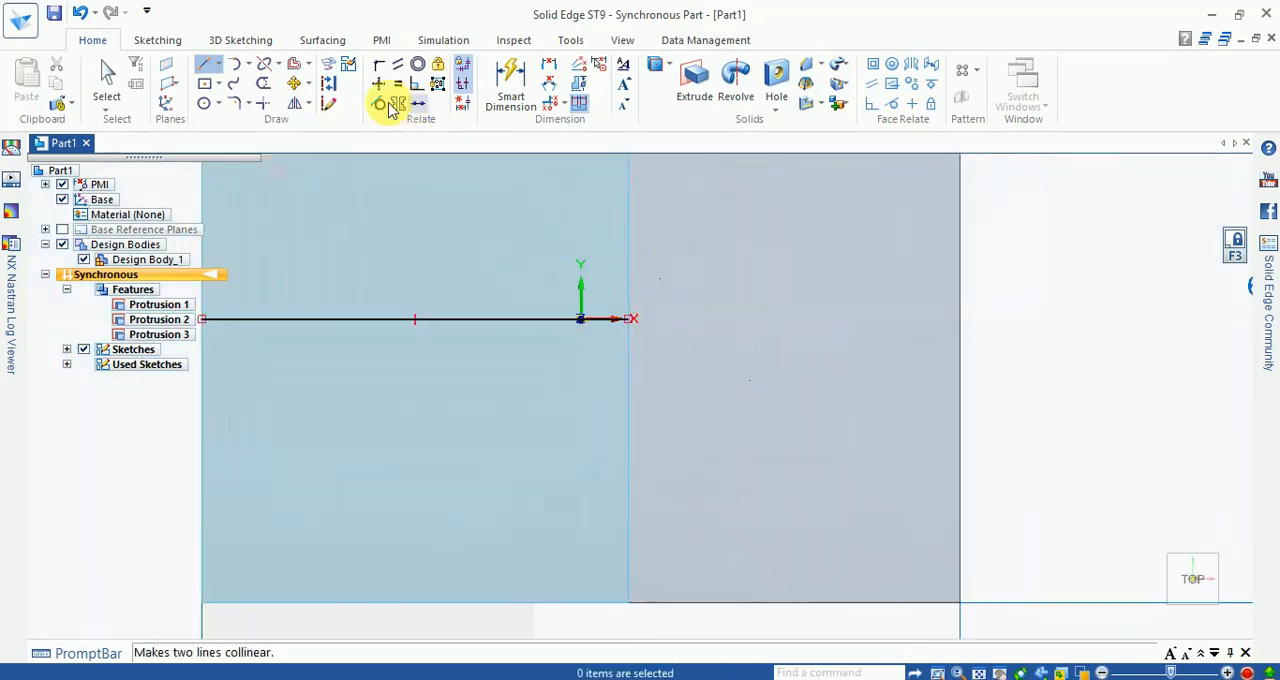
left_click(328, 83)
left_click(425, 319)
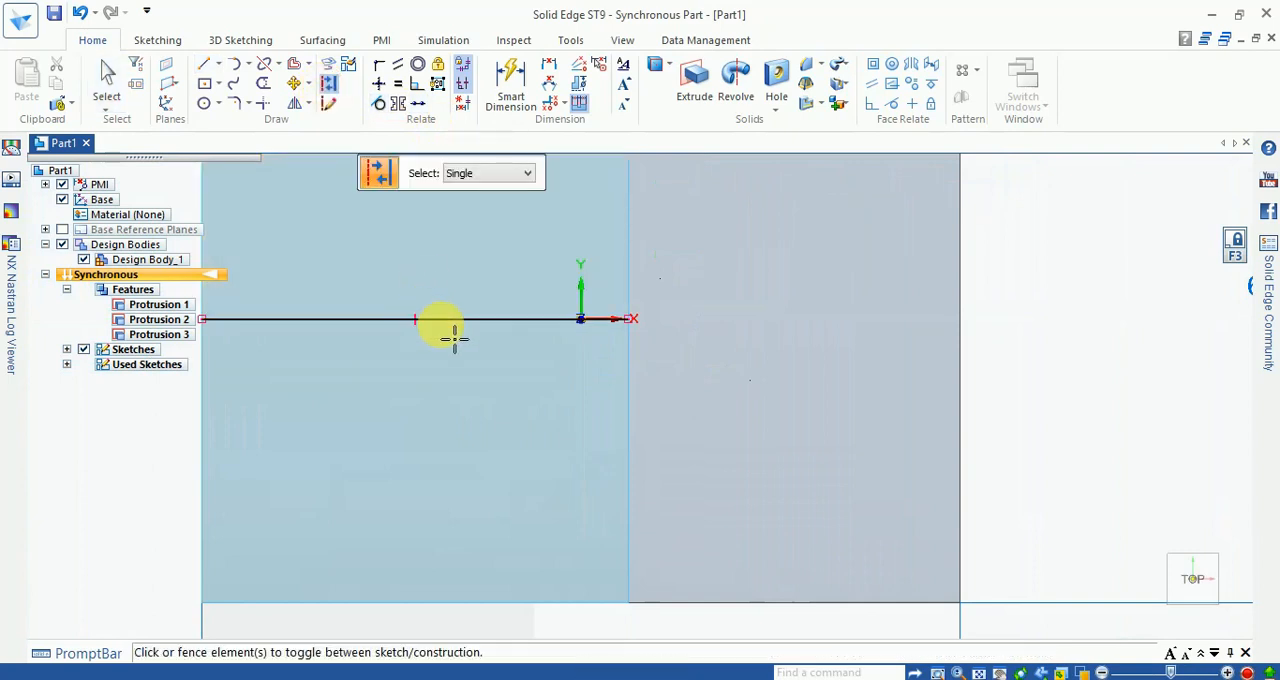
Step: Draw a 180° centre-point arc of about 18 mm radius on the top face, centred on the construction line's negative-X end
scroll(816, 344, "down", 3)
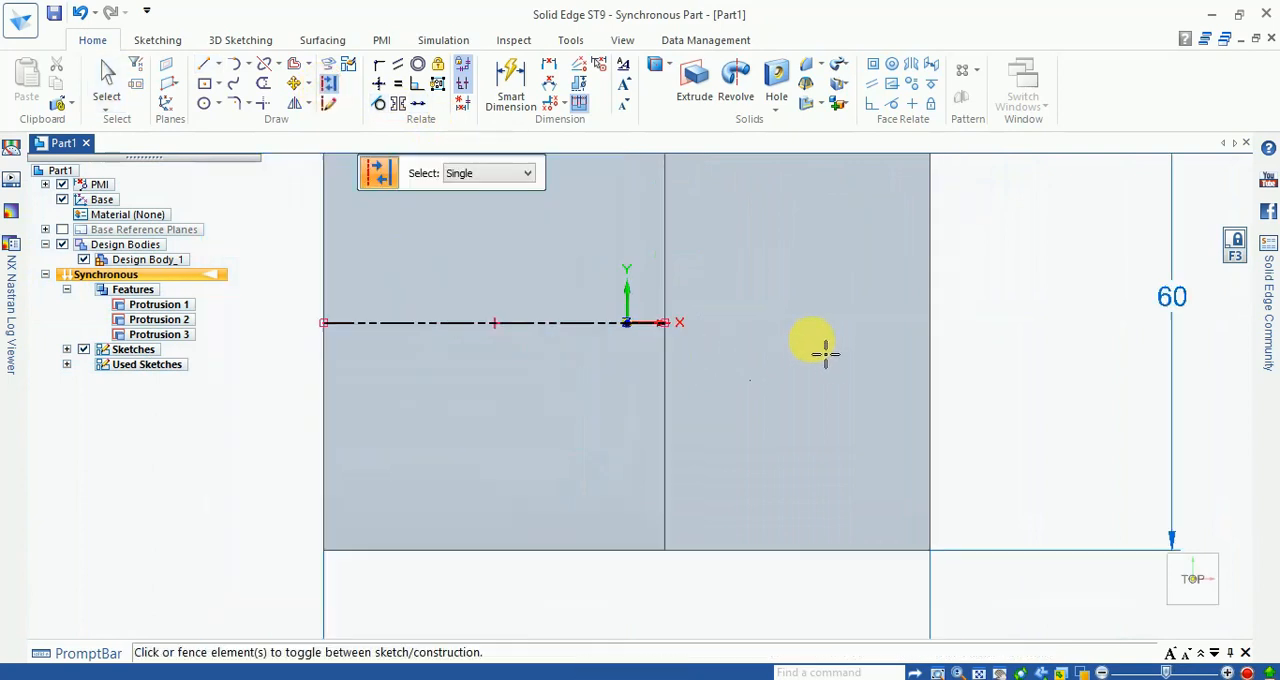
left_click(250, 64)
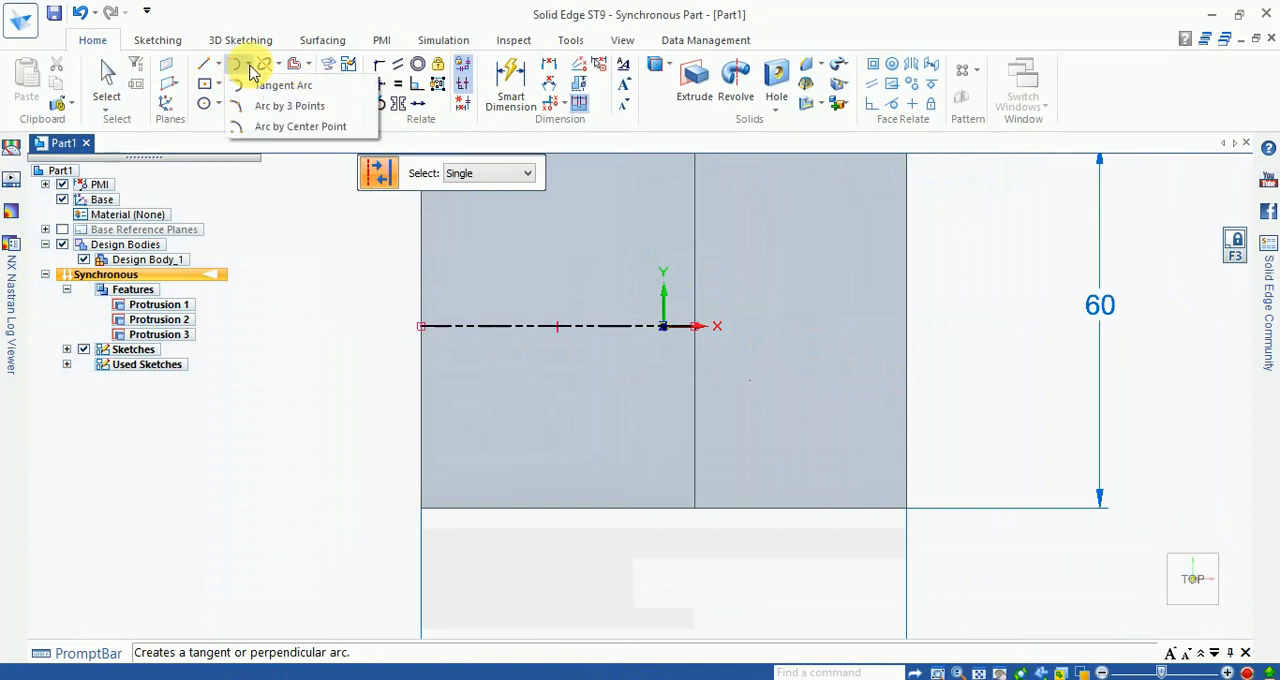
left_click(285, 128)
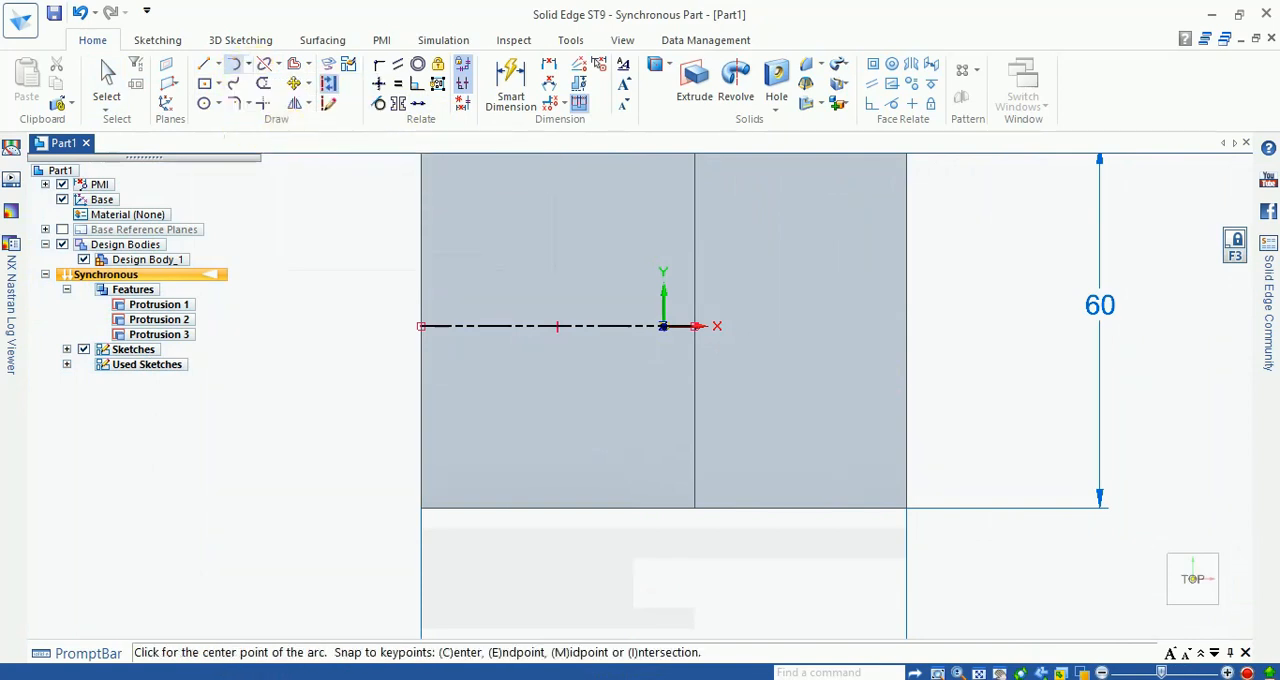
left_click(422, 327)
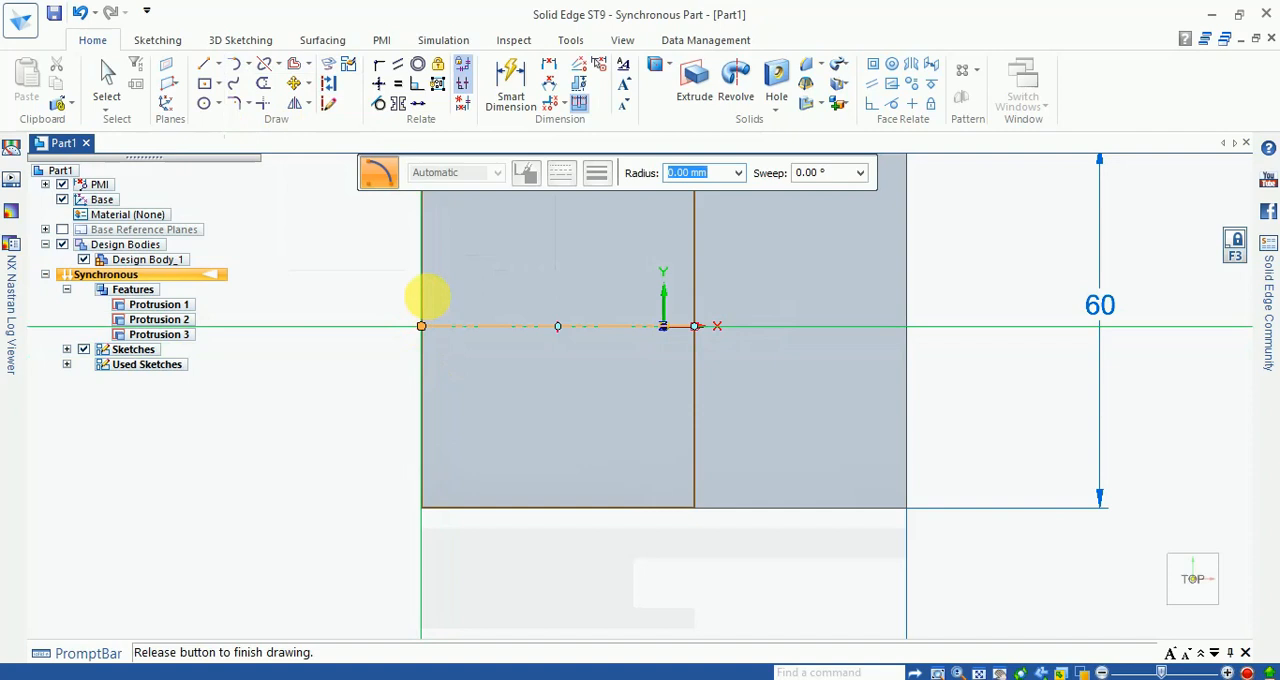
left_click(443, 226)
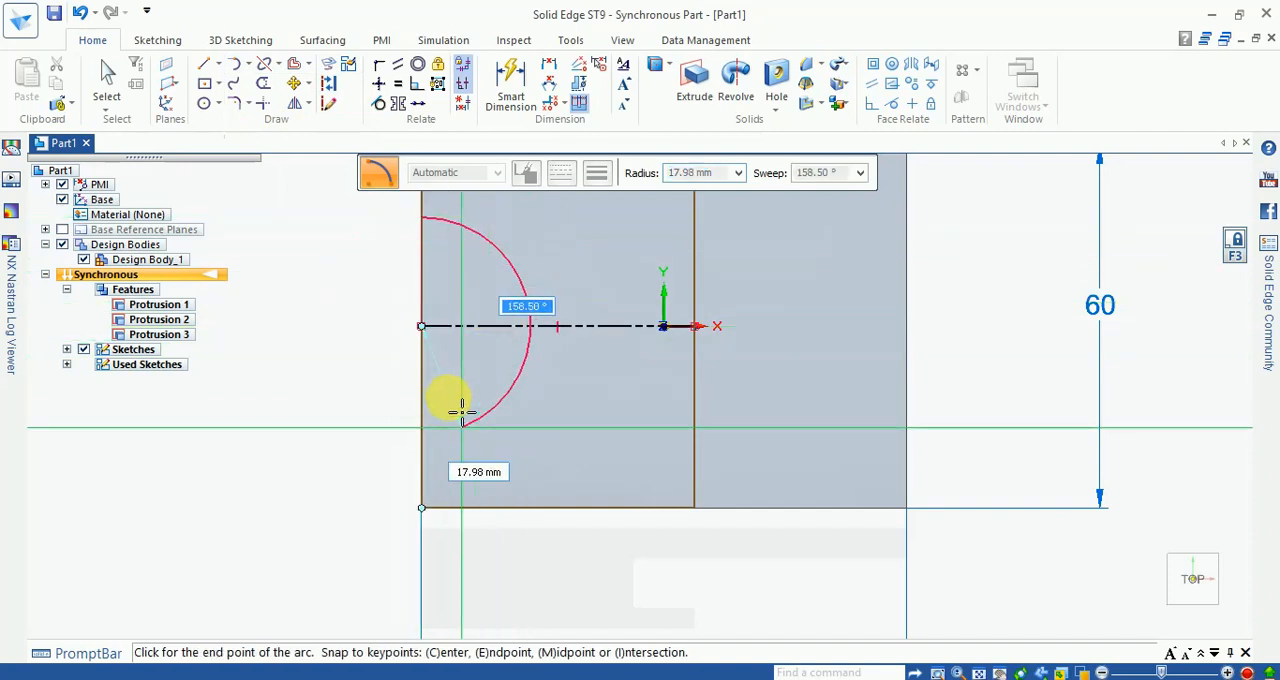
left_click(440, 437)
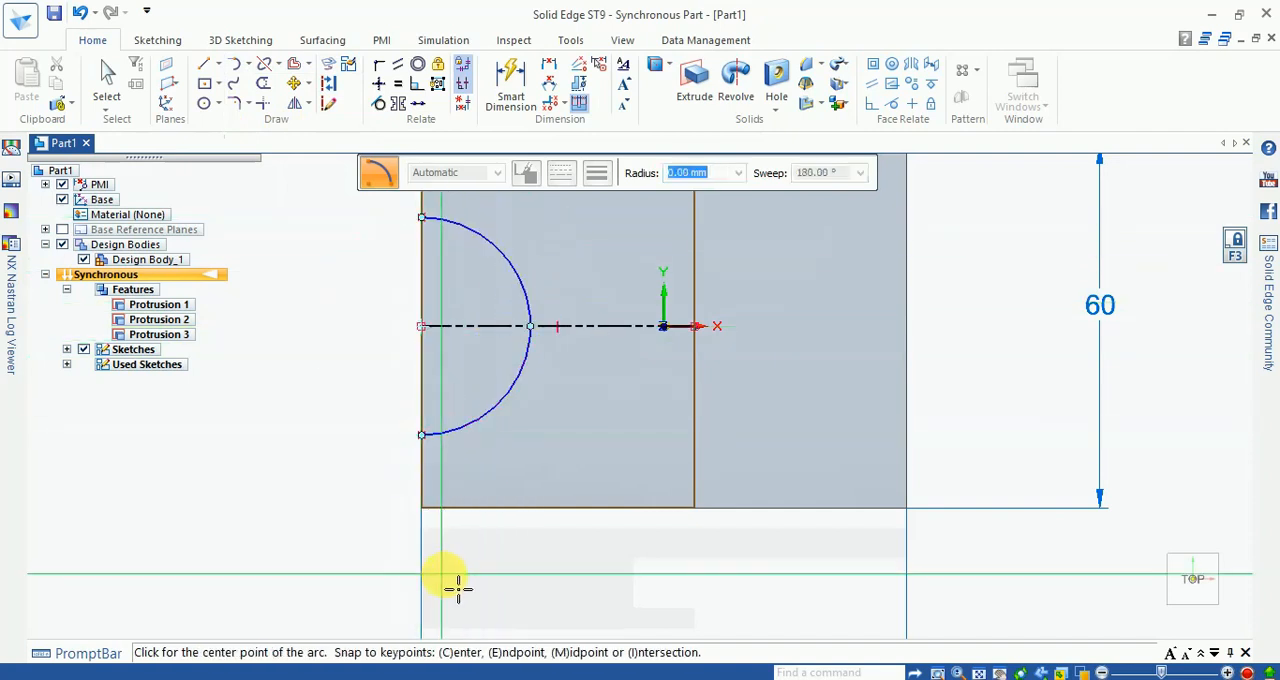
scroll(450, 580, "down", 2)
scroll(420, 306, "up", 2)
key("Escape")
left_click(507, 96)
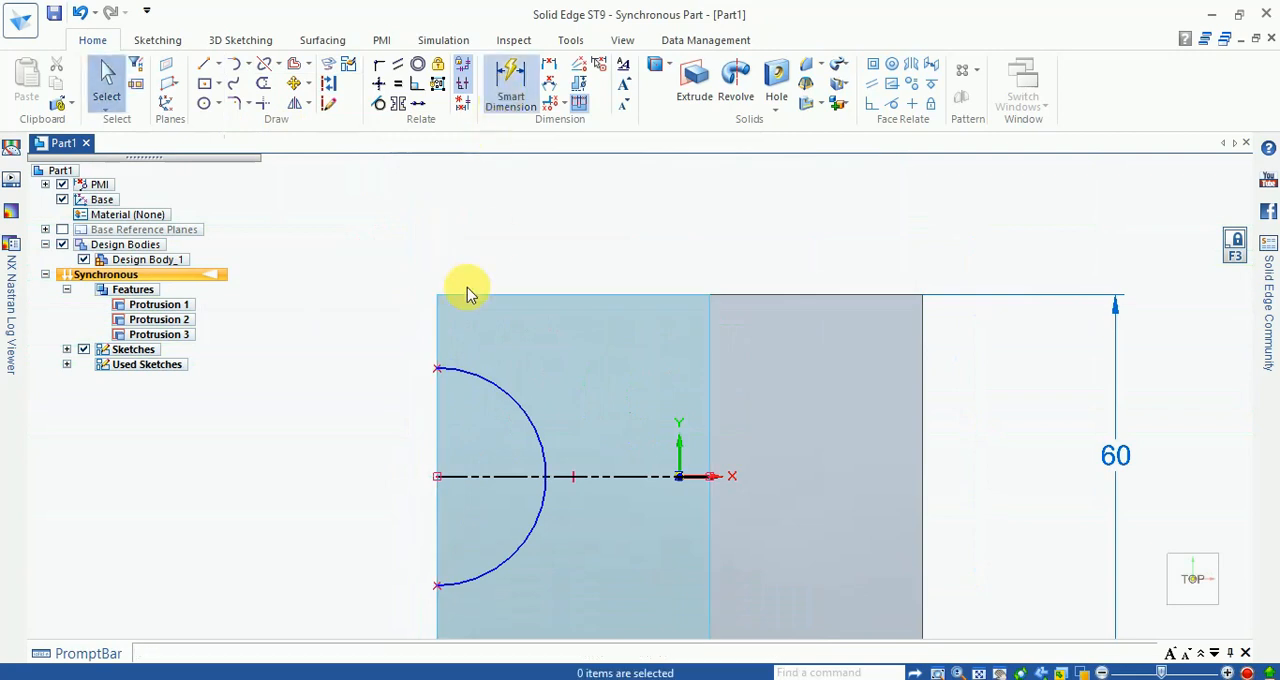
left_click(449, 381)
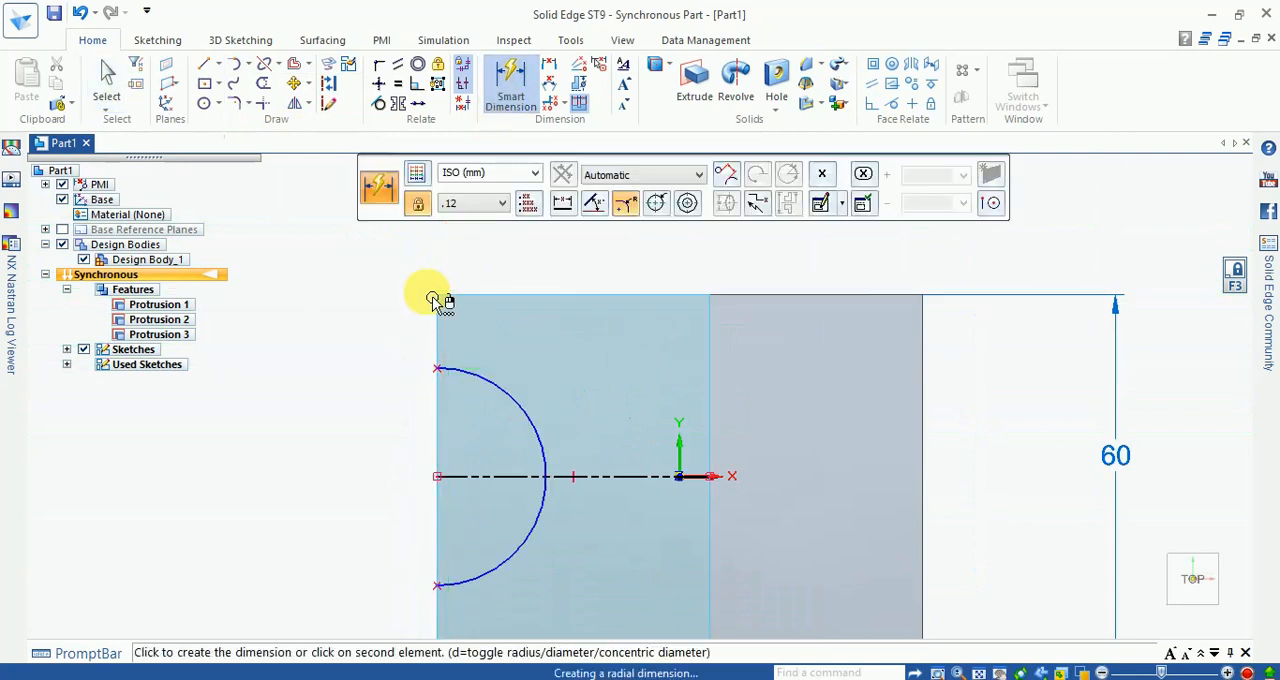
left_click(437, 297)
scroll(380, 326, "up", 1)
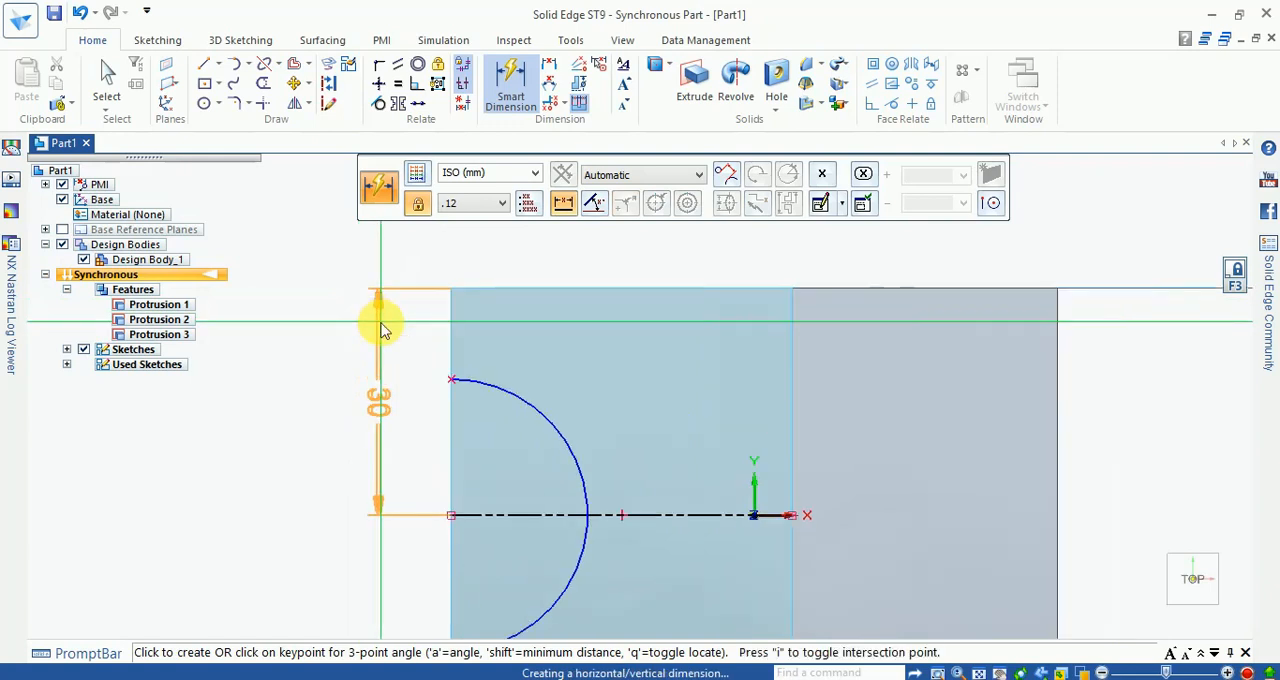
key("Escape")
scroll(381, 326, "up", 1)
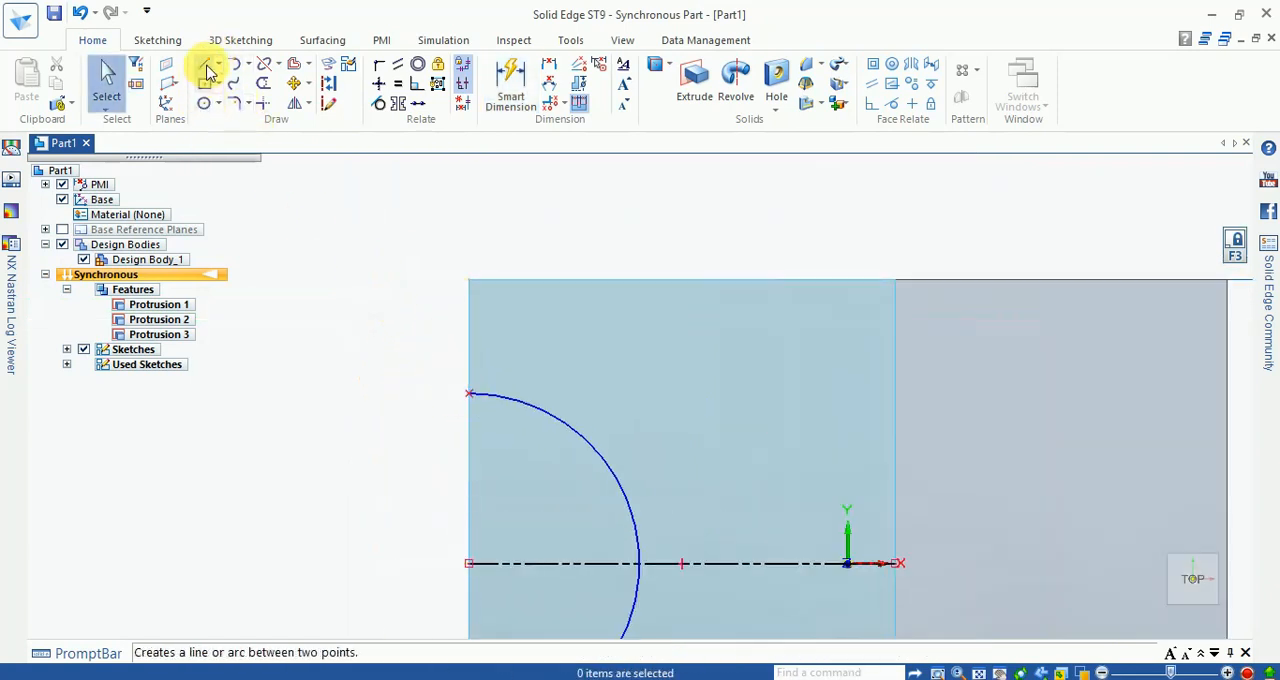
Step: Dimension the arc's positive-Y endpoint at 15 mm from the top face's positive-Y edge
left_click(510, 85)
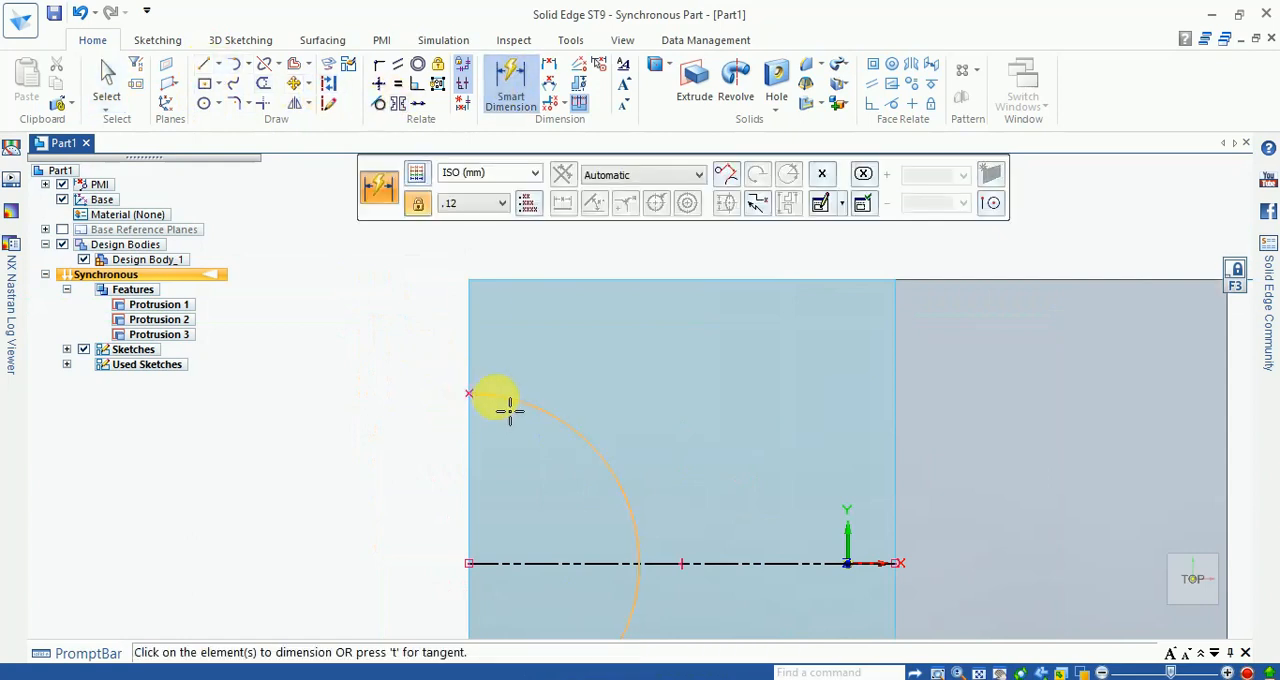
scroll(488, 405, "up", 1)
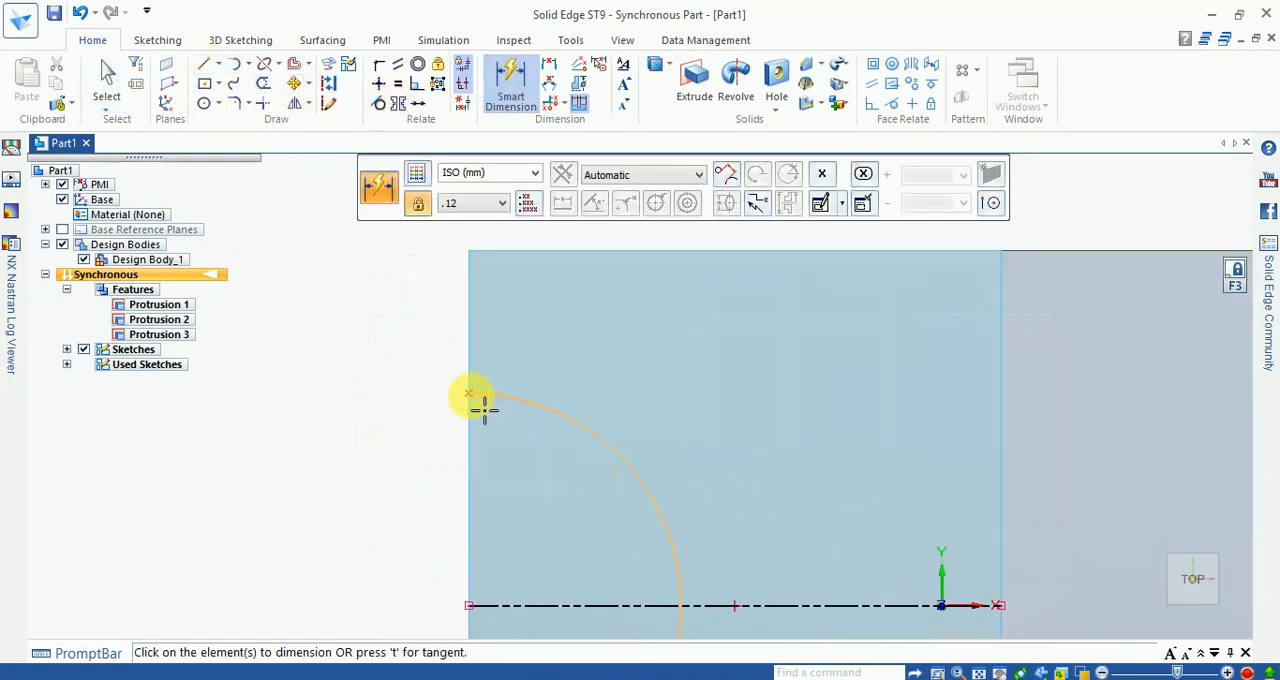
left_click(487, 259)
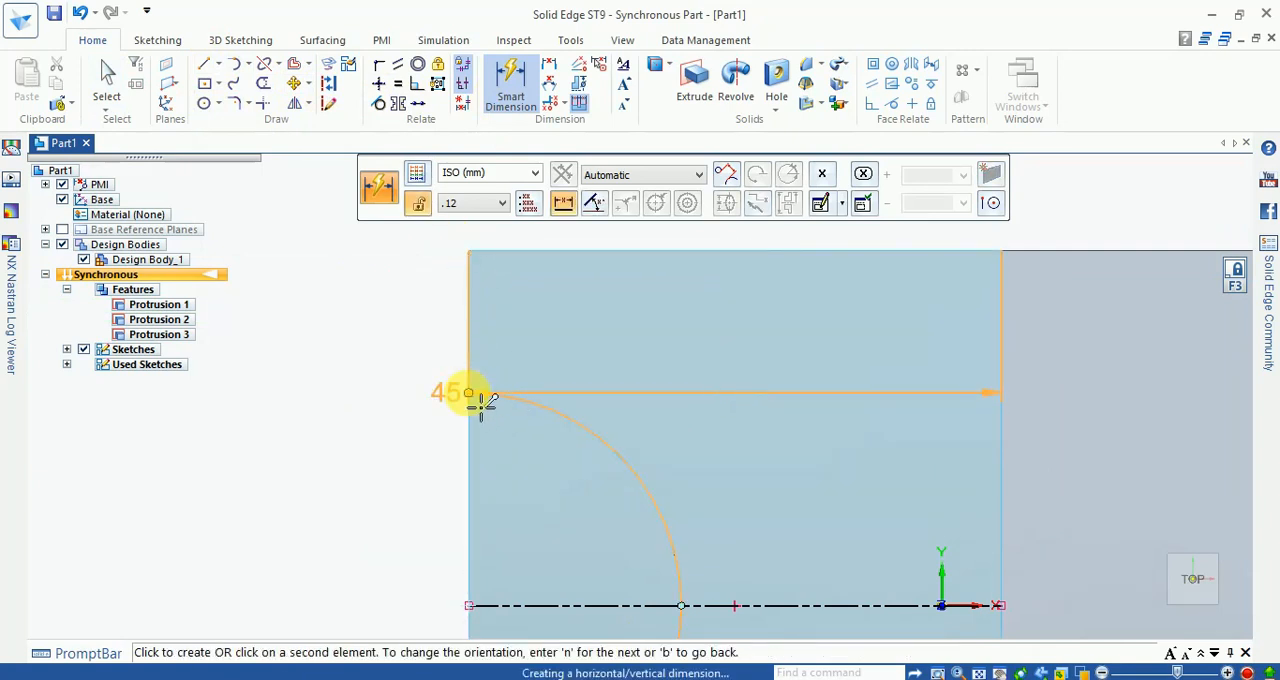
left_click(470, 393)
left_click(393, 337)
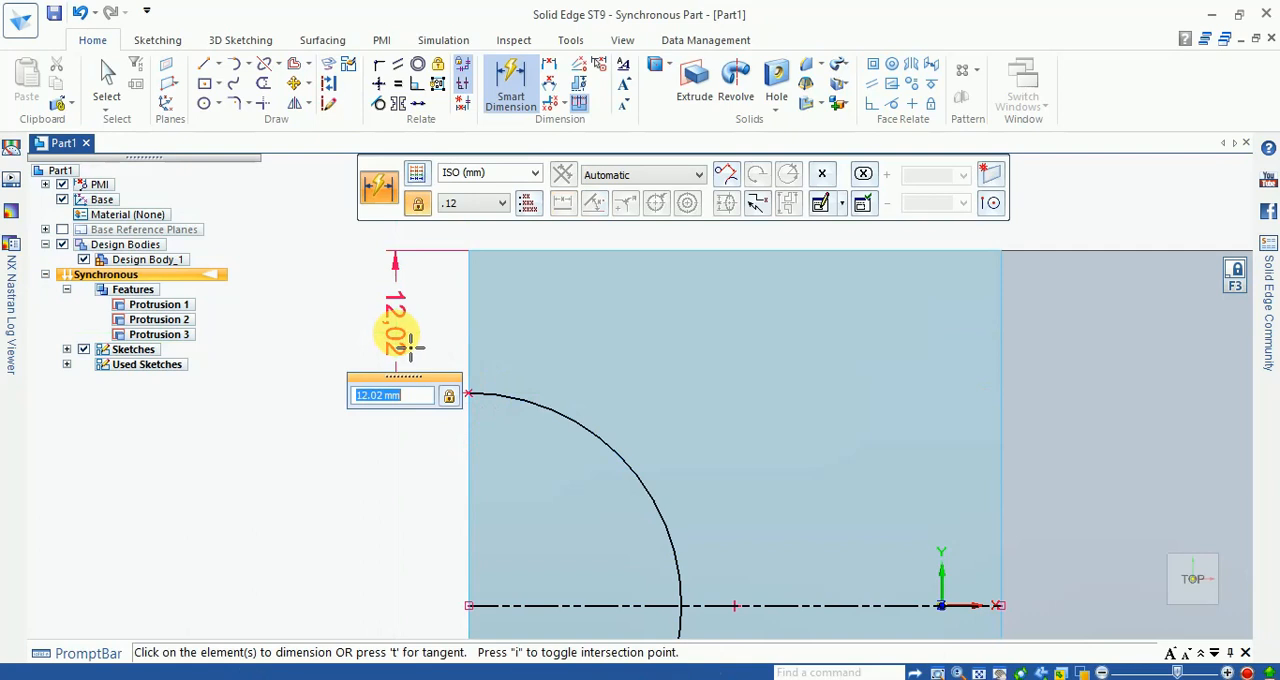
type("15.0")
key("Return")
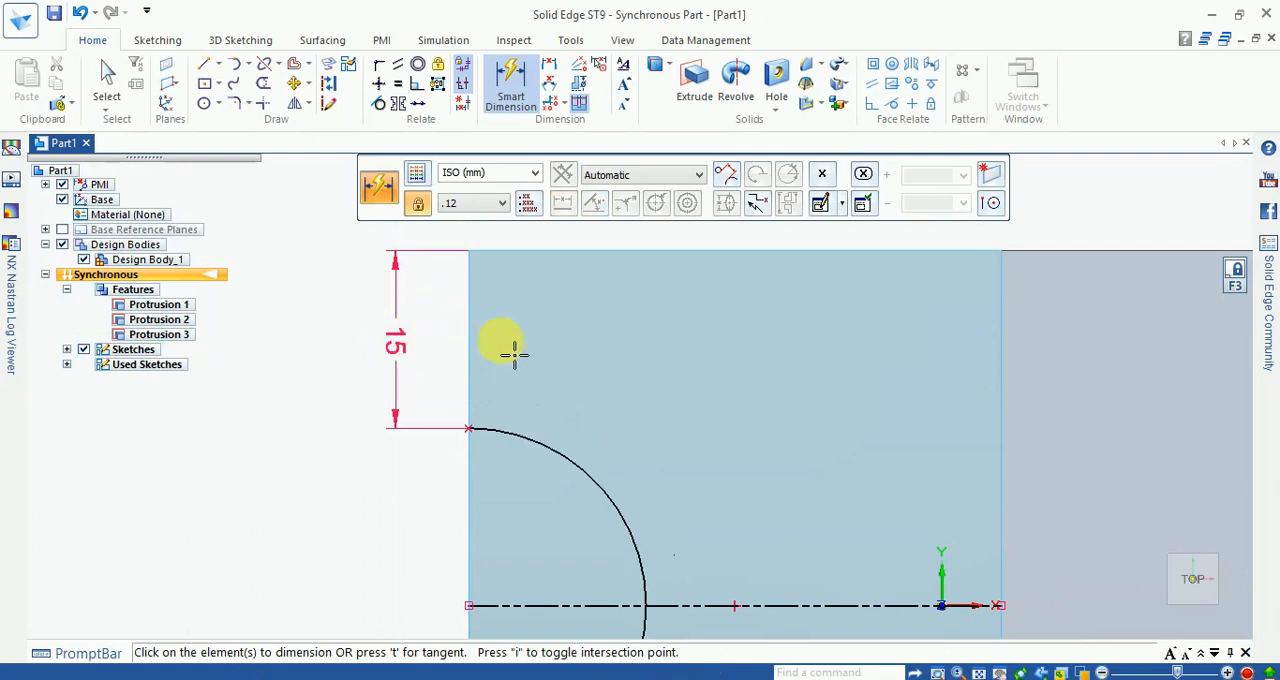
key("Escape")
scroll(477, 322, "down", 2)
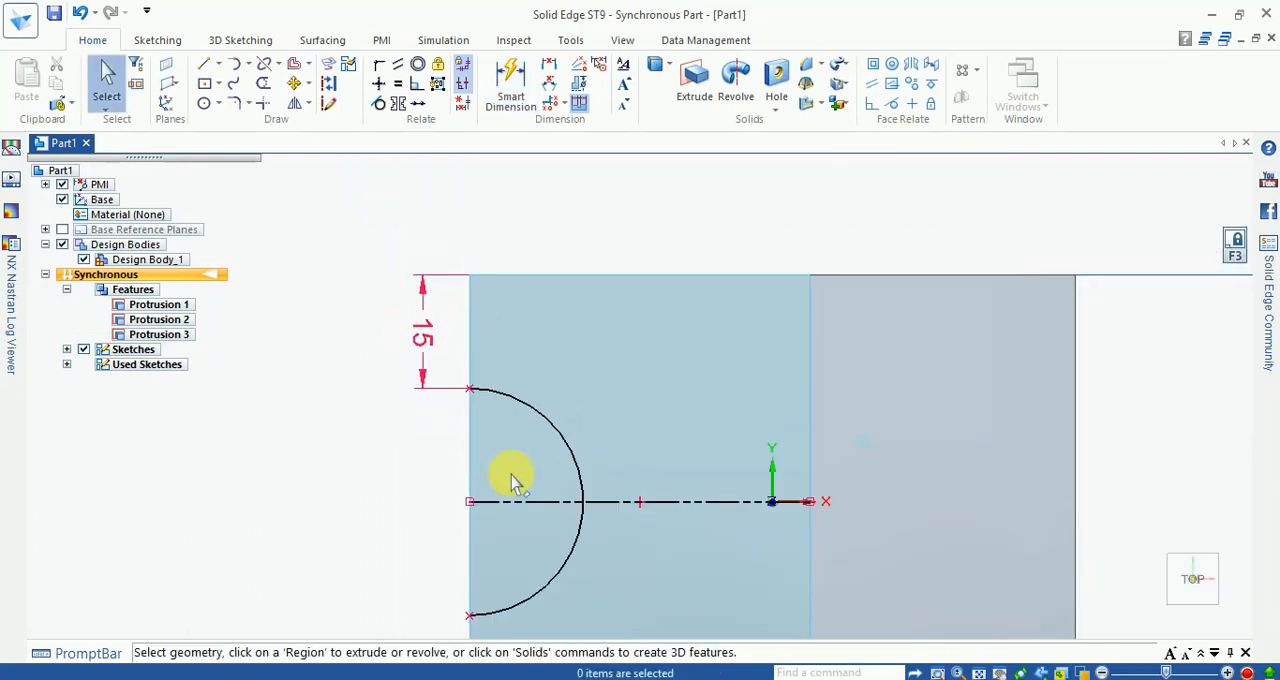
scroll(511, 480, "up", 3)
scroll(529, 240, "down", 1)
scroll(529, 240, "down", 1)
scroll(491, 491, "up", 1)
left_click(510, 85)
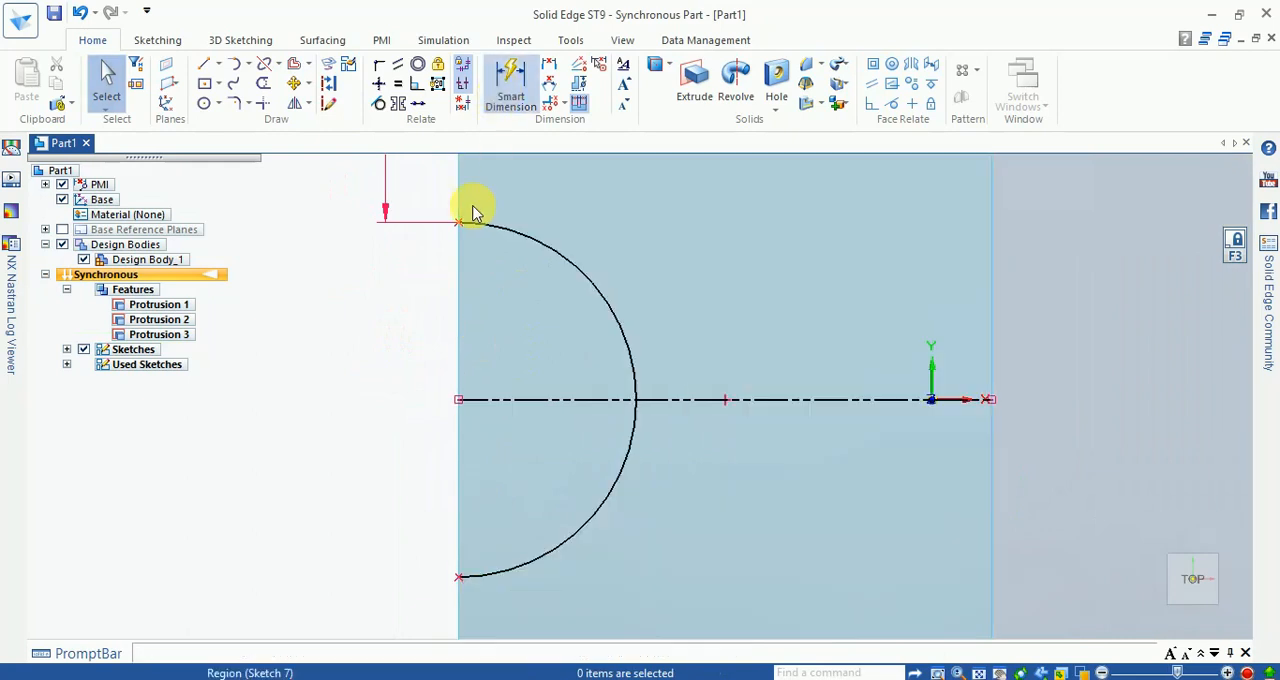
scroll(500, 245, "down", 2)
scroll(497, 578, "up", 1)
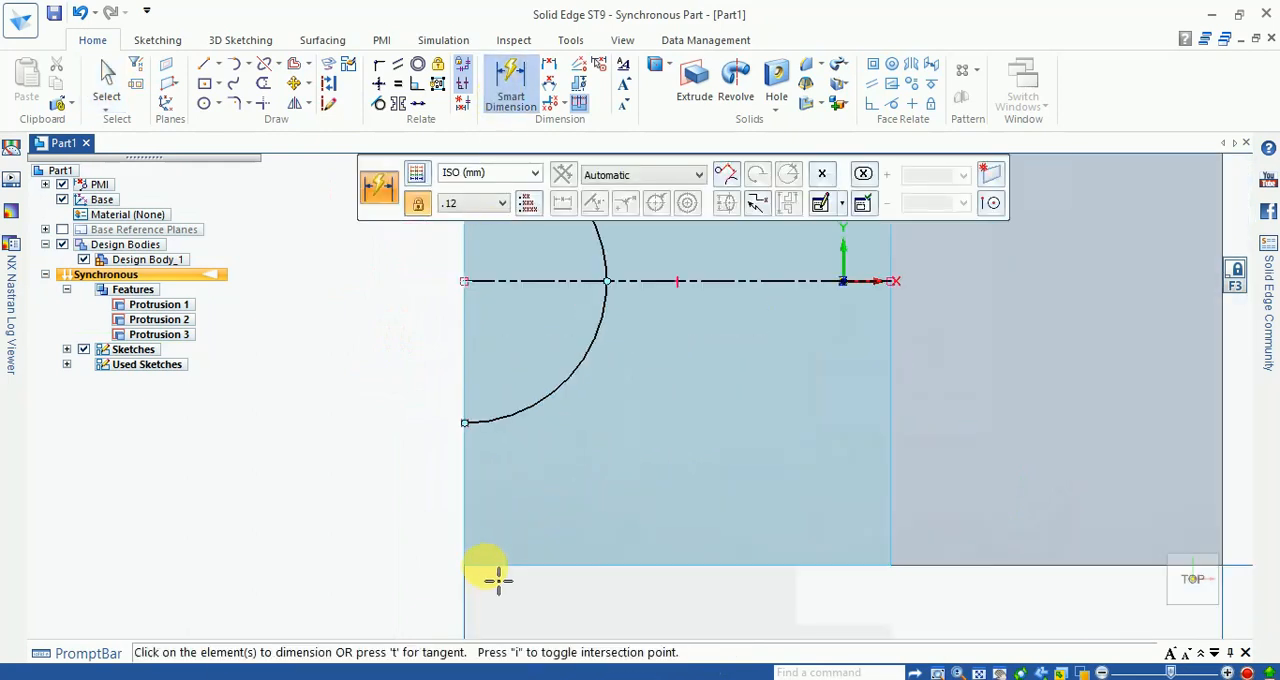
left_click(502, 578)
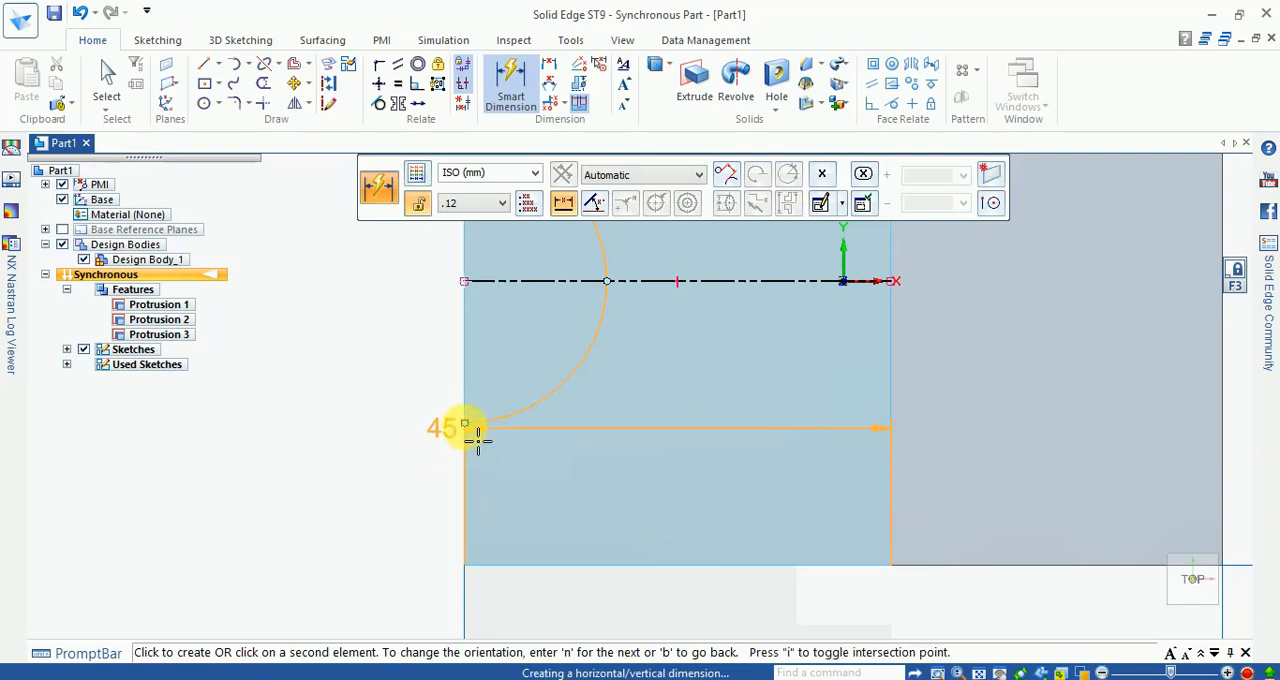
left_click(479, 437)
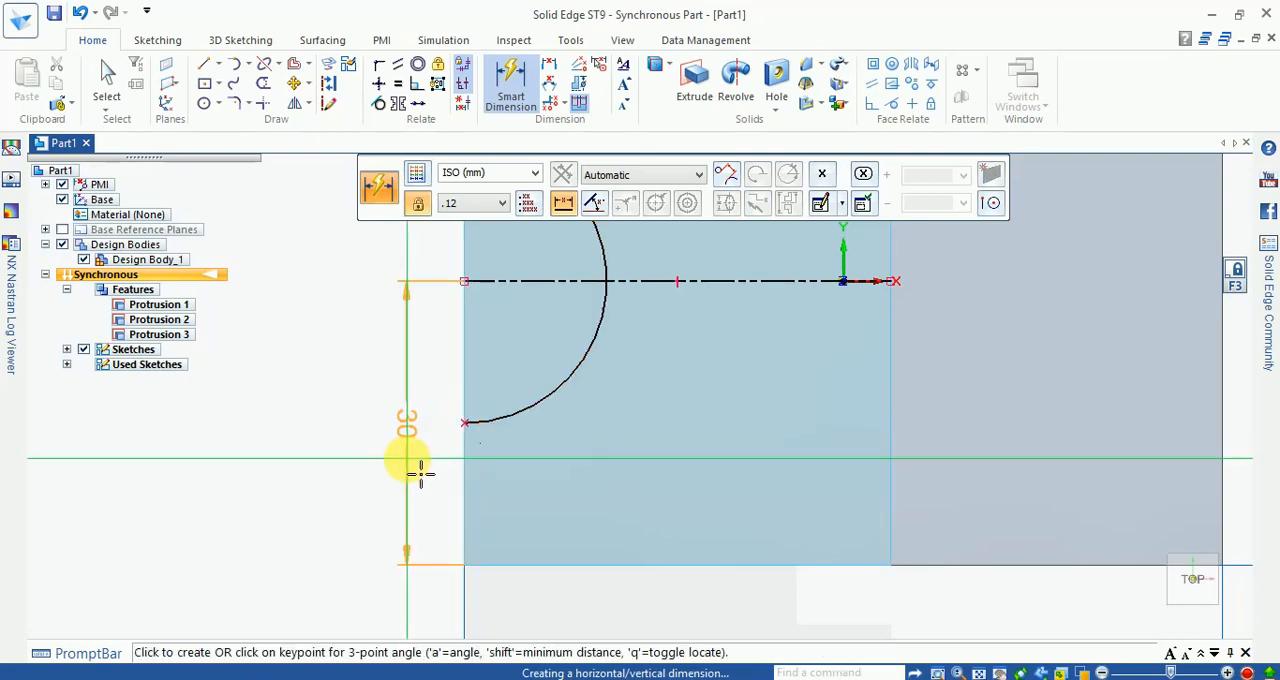
key("Escape")
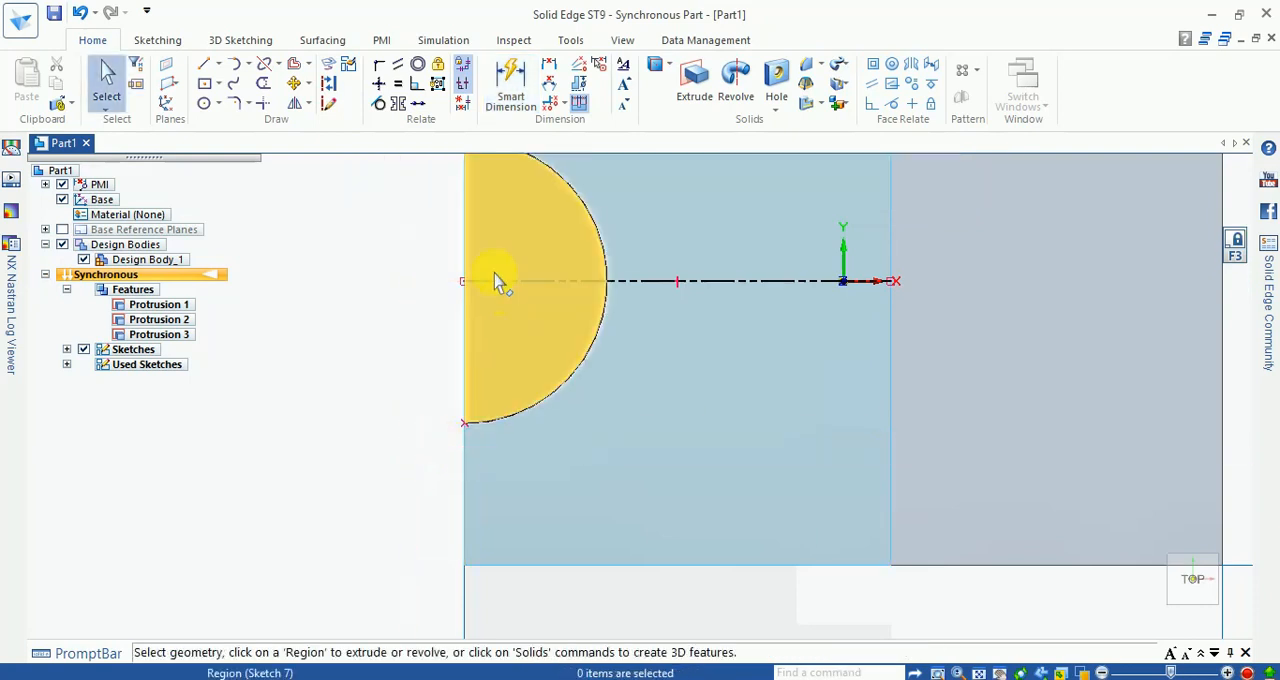
Step: Dimension the arc's negative-Y endpoint at 15 mm from the top face's negative-Y edge
left_click(505, 88)
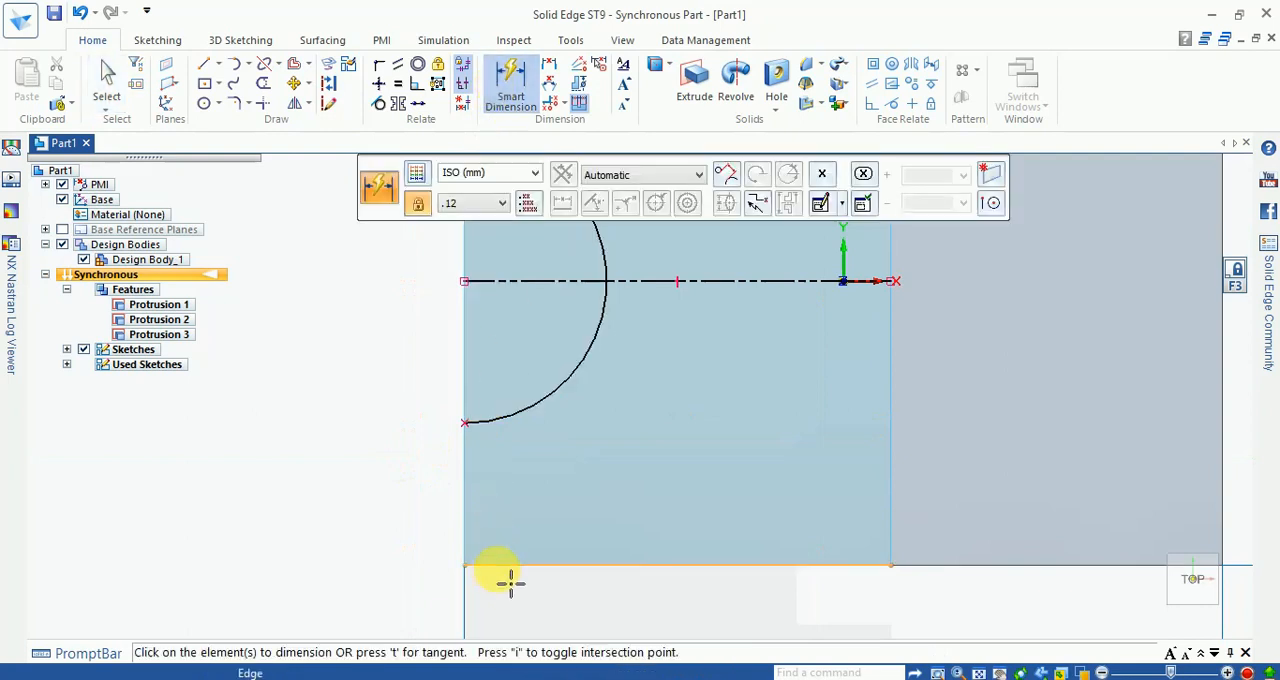
left_click(505, 568)
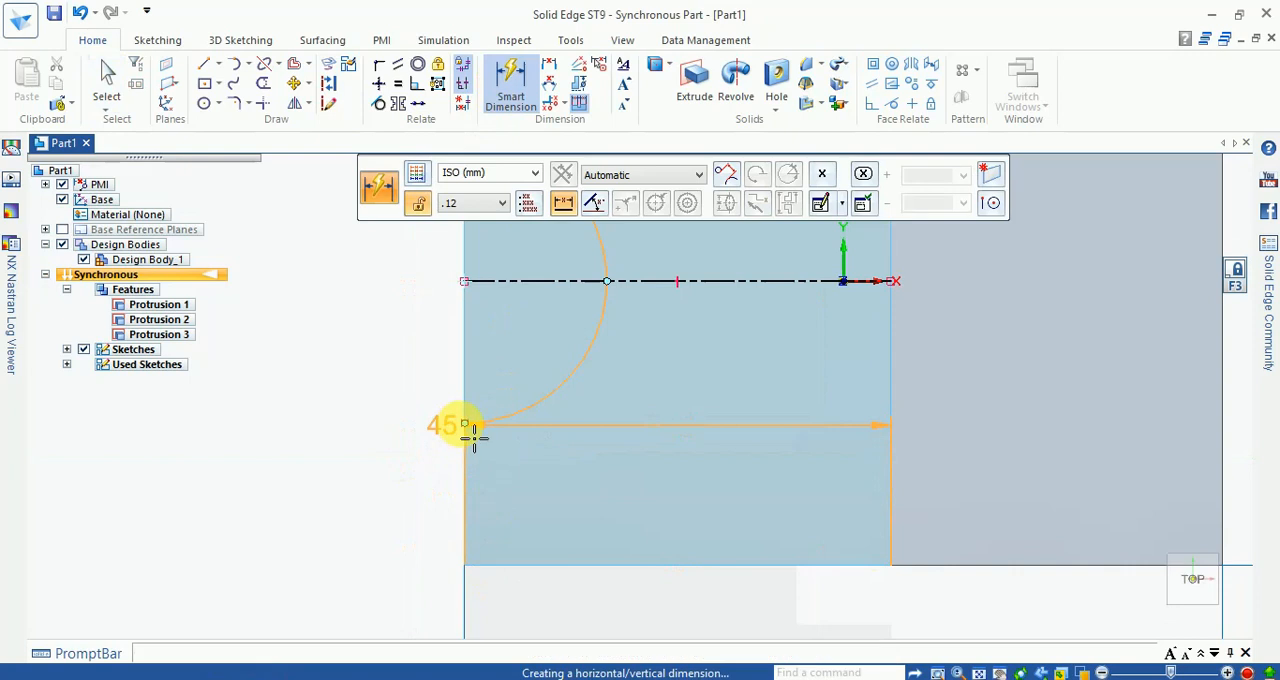
left_click(476, 432)
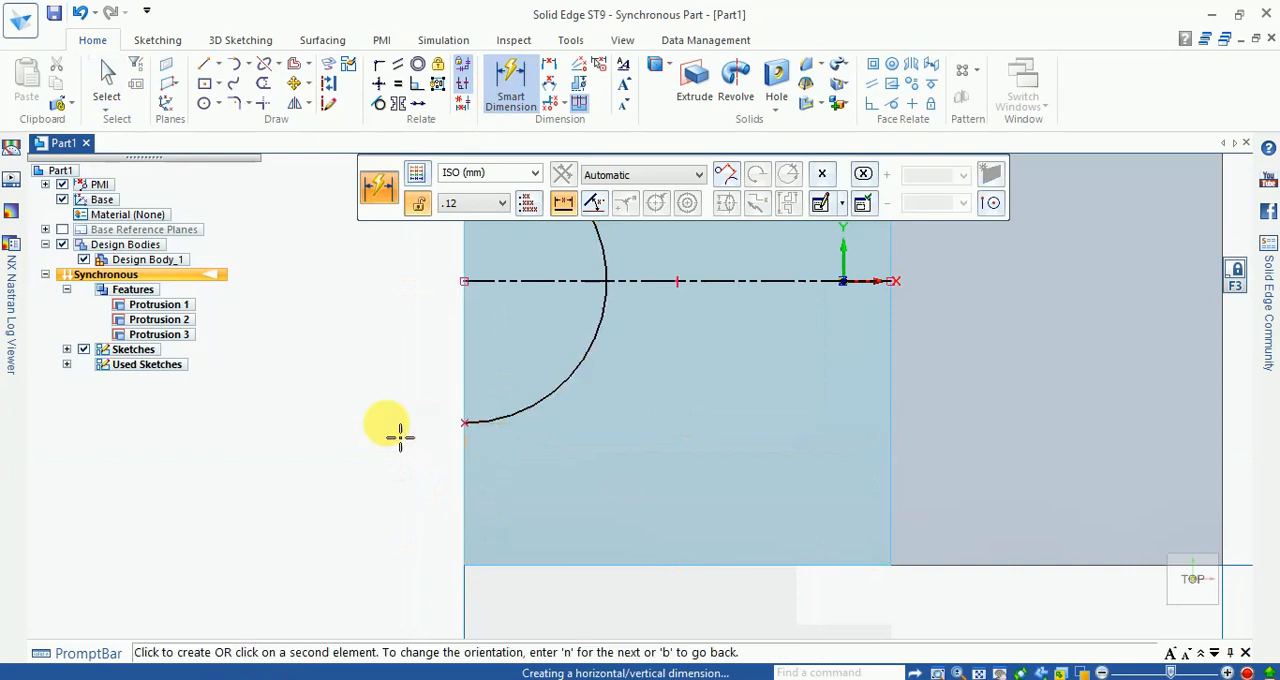
left_click(420, 495)
scroll(452, 540, "down", 3)
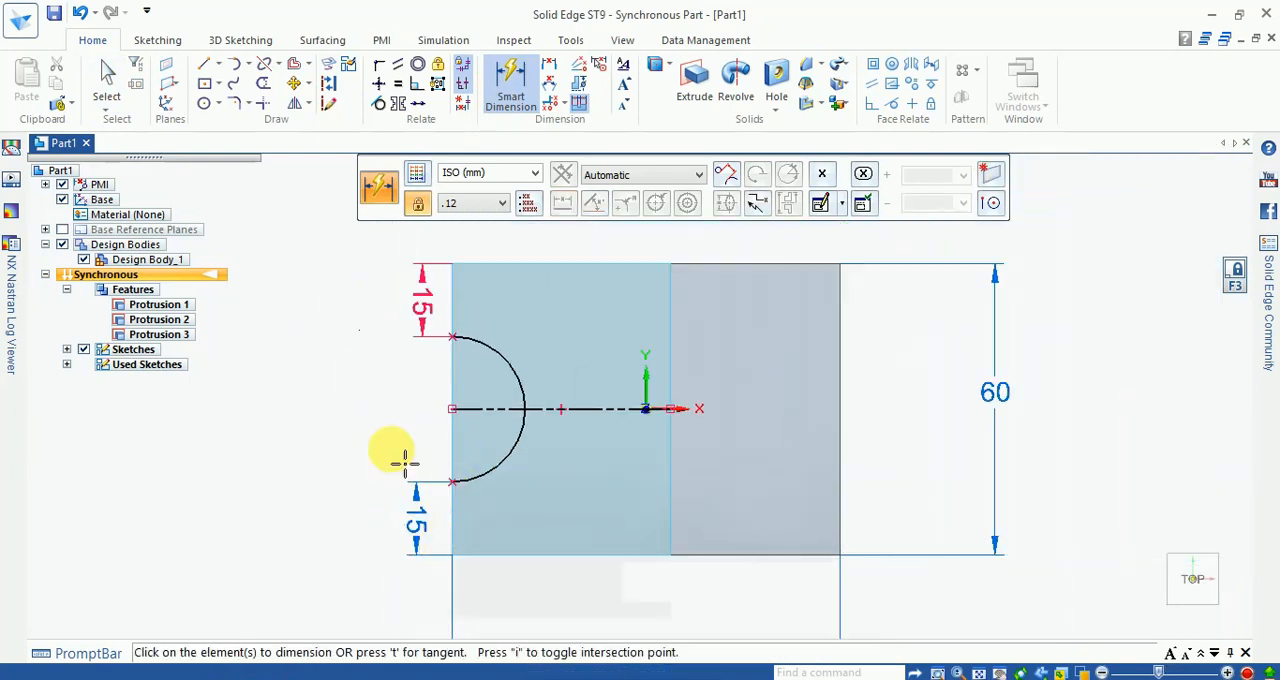
key("Escape")
Step: Extrude the semicircular region on the top face downward as a cut through the upright
middle_click_drag(406, 450, 380, 334)
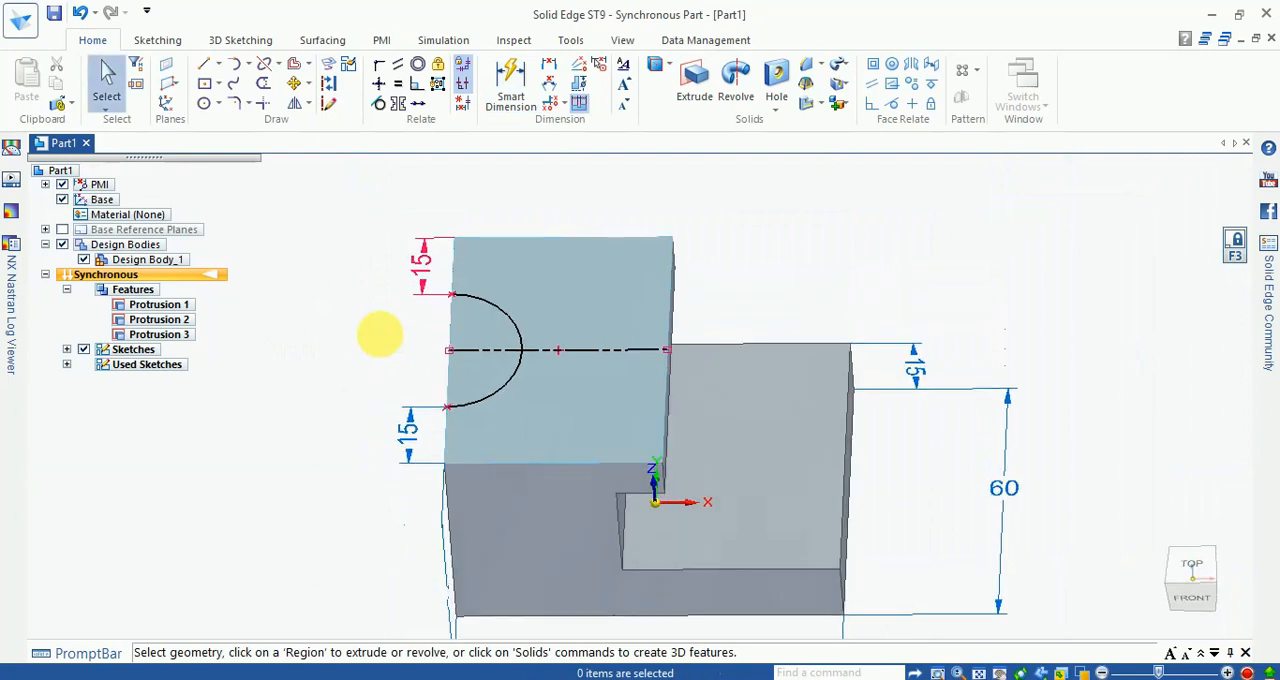
scroll(449, 325, "up", 1)
scroll(460, 340, "up", 1)
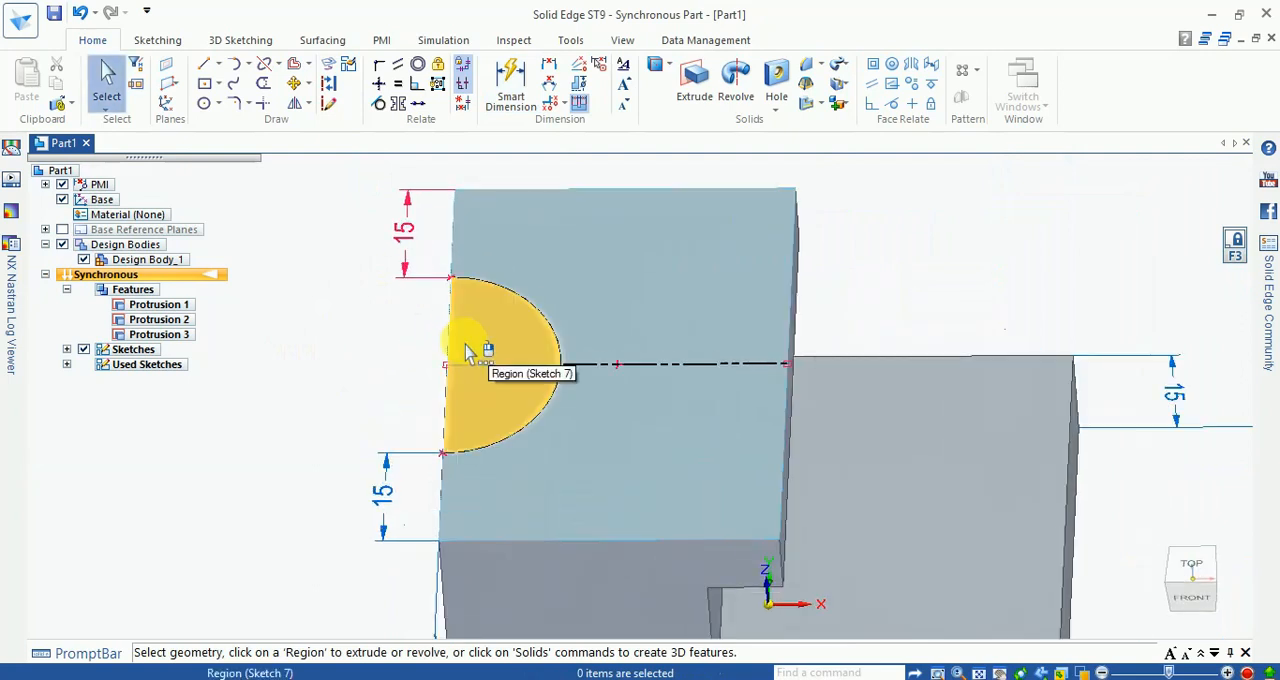
left_click(465, 350)
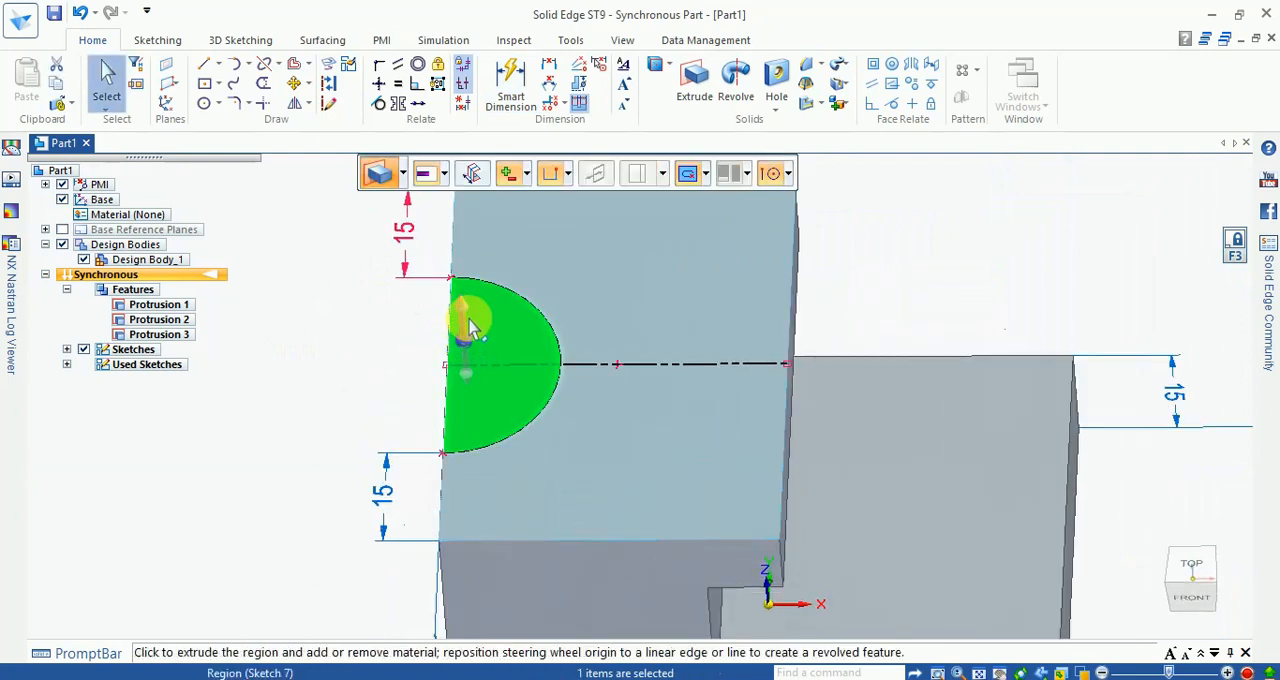
left_click(467, 320)
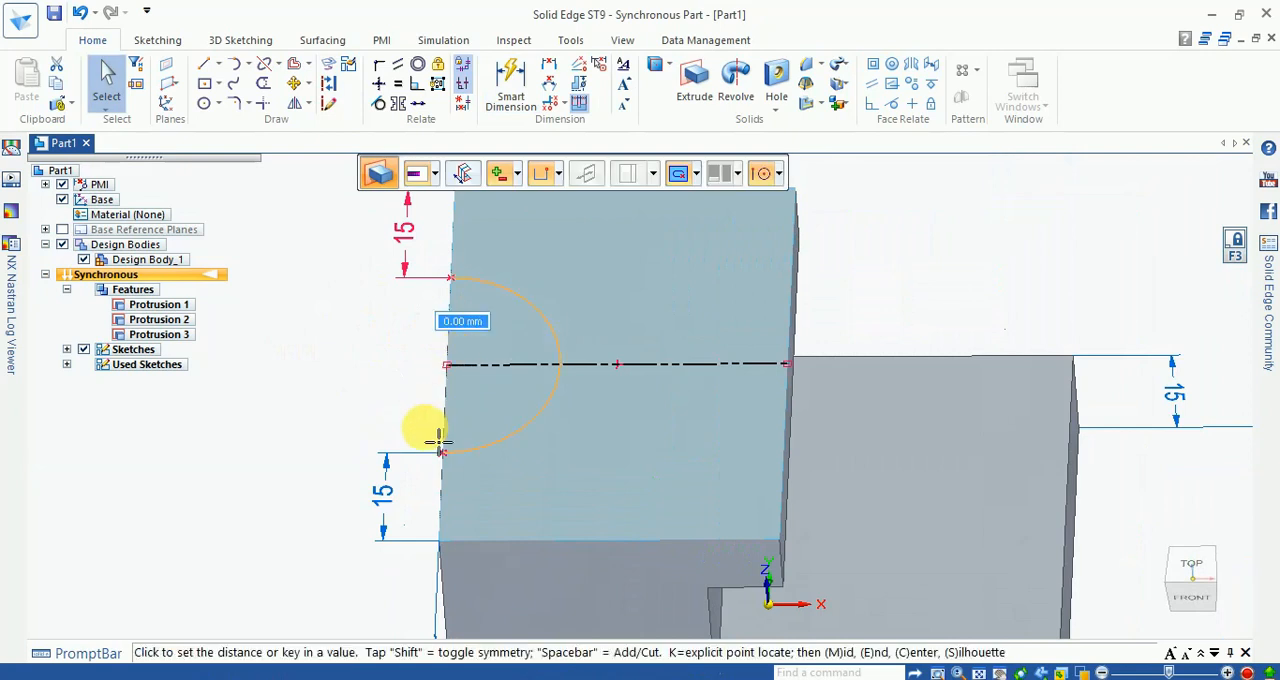
scroll(429, 458, "down", 1)
middle_click_drag(440, 459, 462, 400)
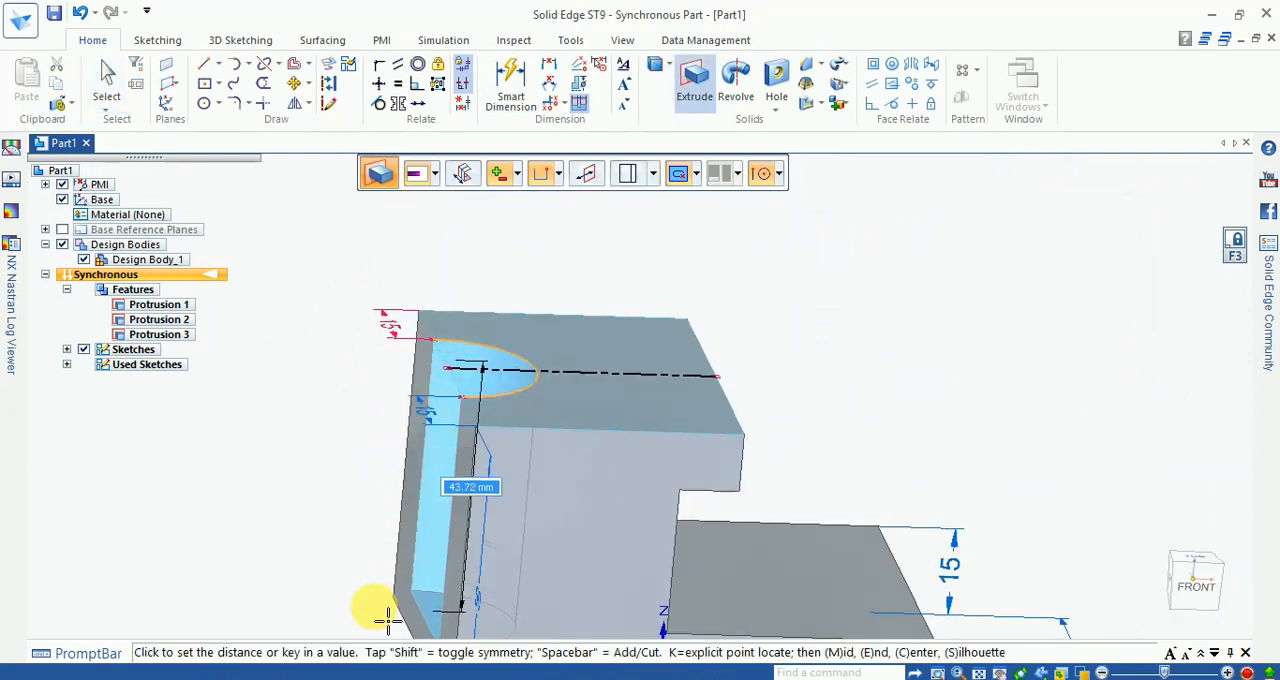
key("Return")
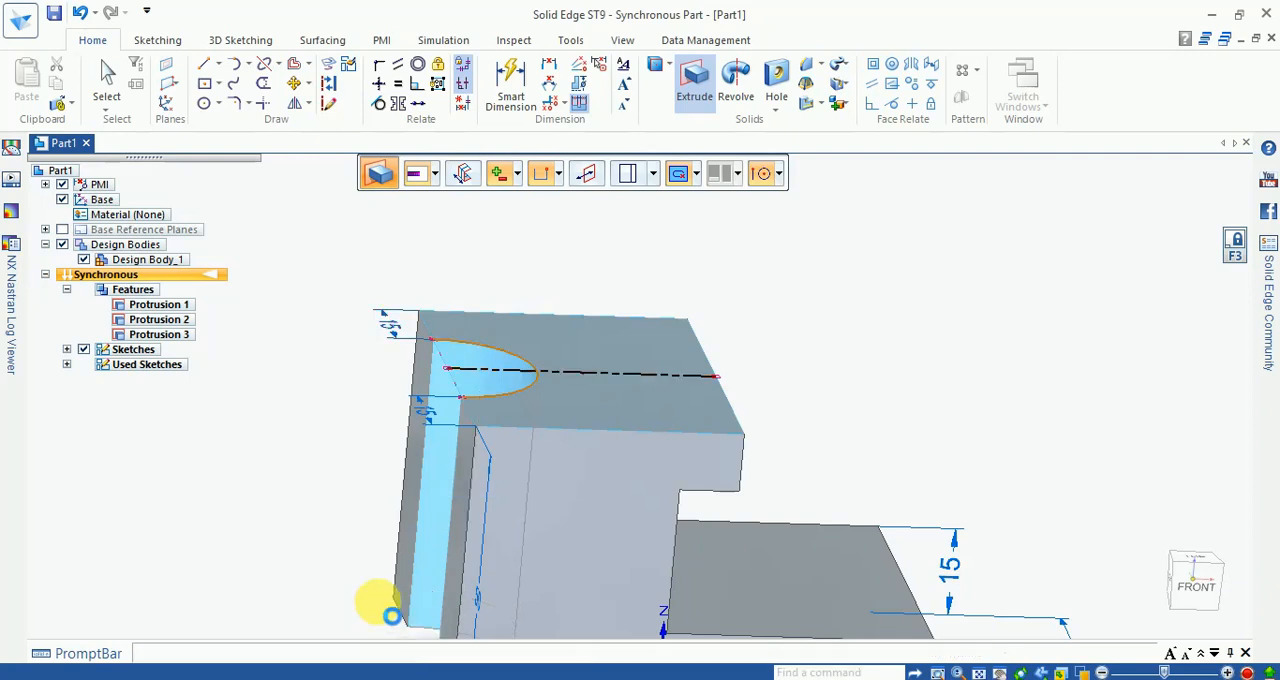
middle_click_drag(860, 370, 754, 426)
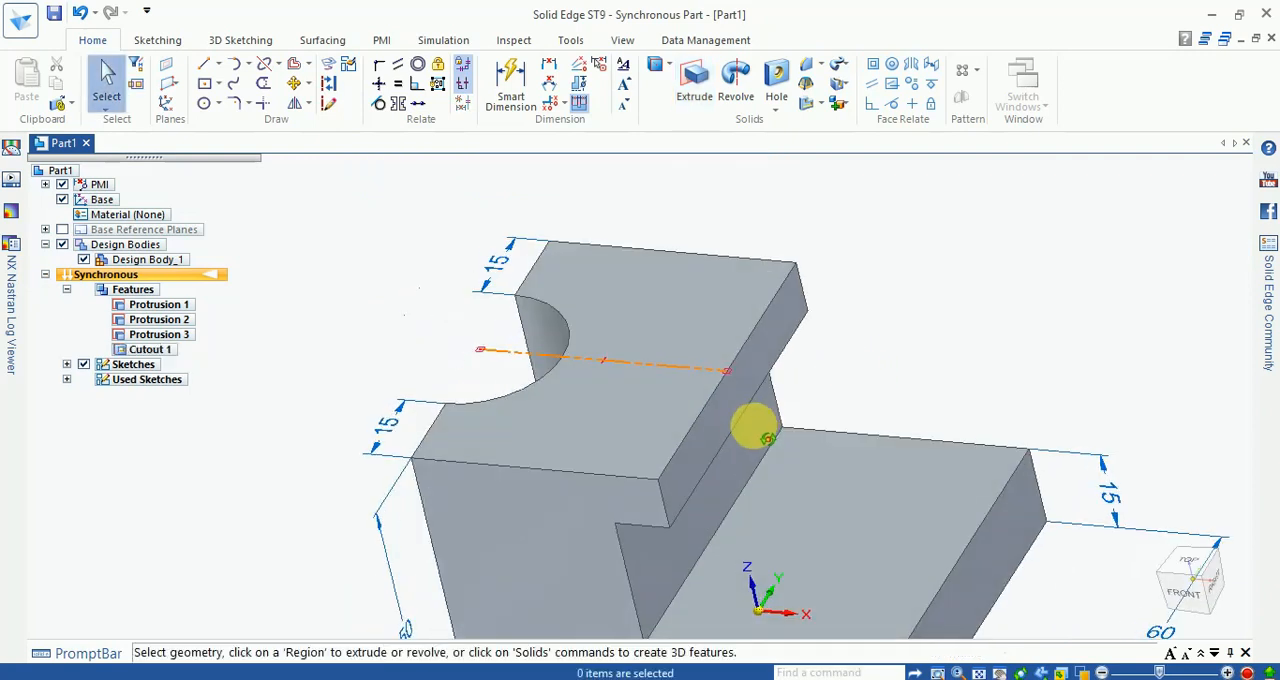
scroll(404, 370, "down", 2)
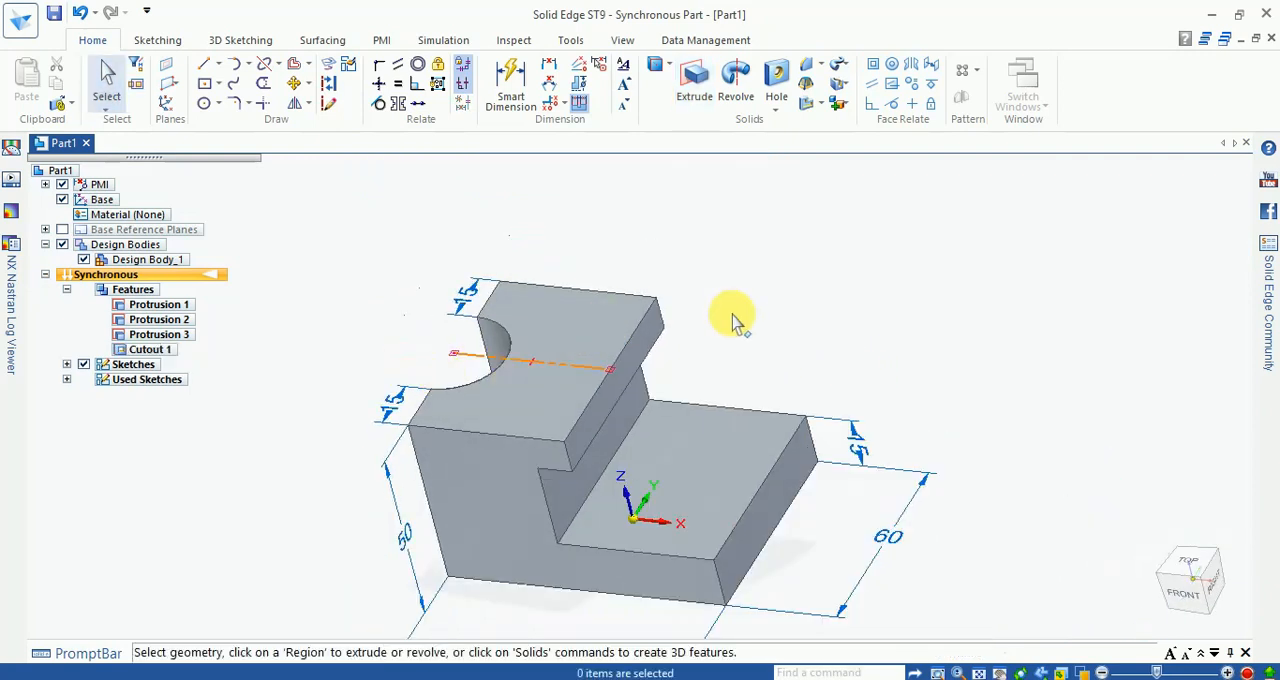
left_click(483, 362)
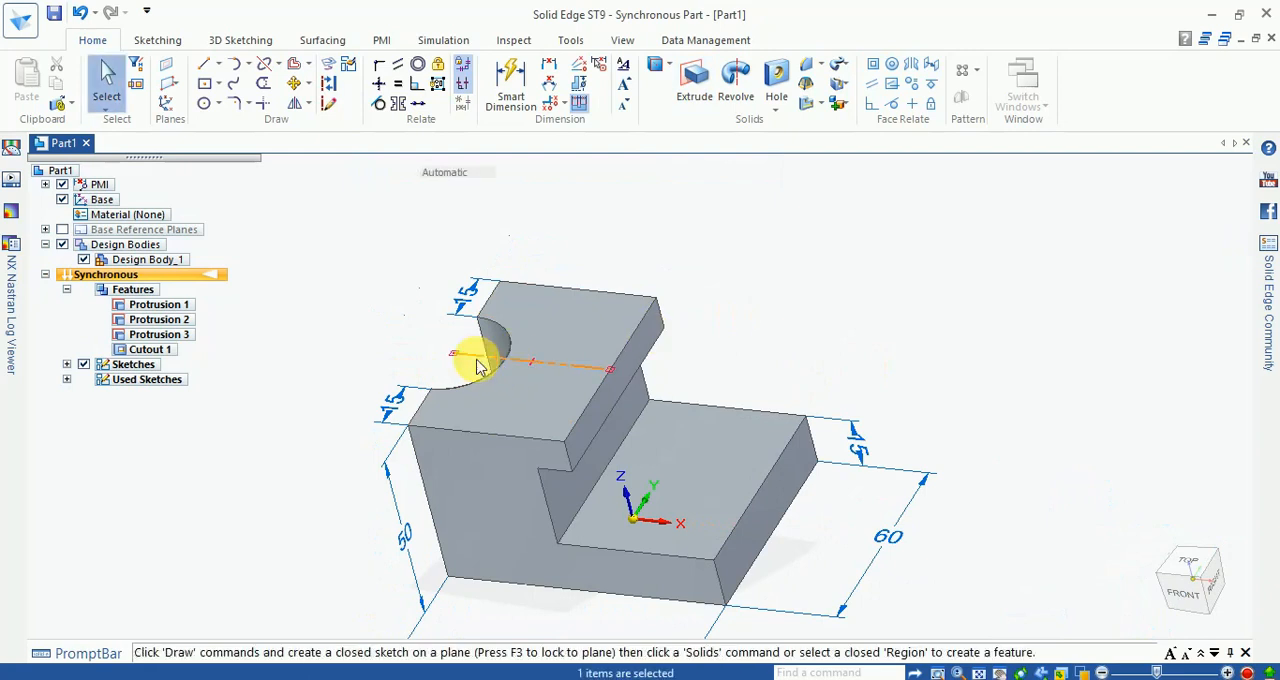
key("Escape")
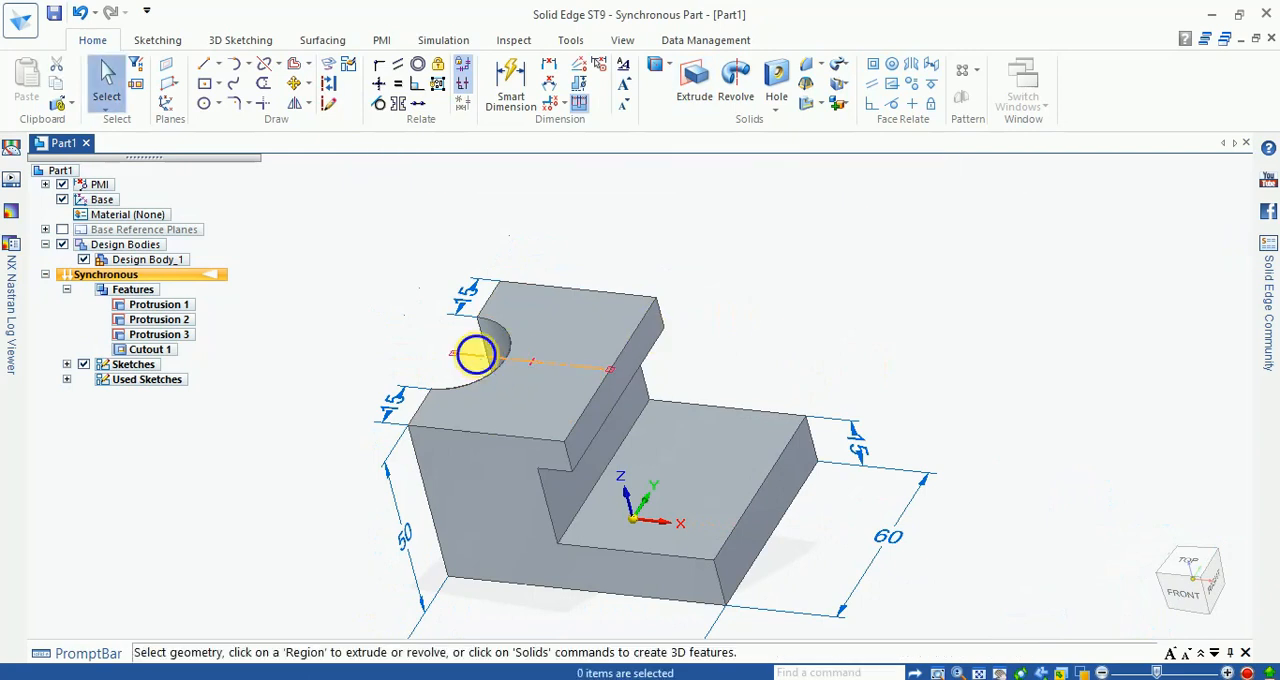
left_click(476, 356)
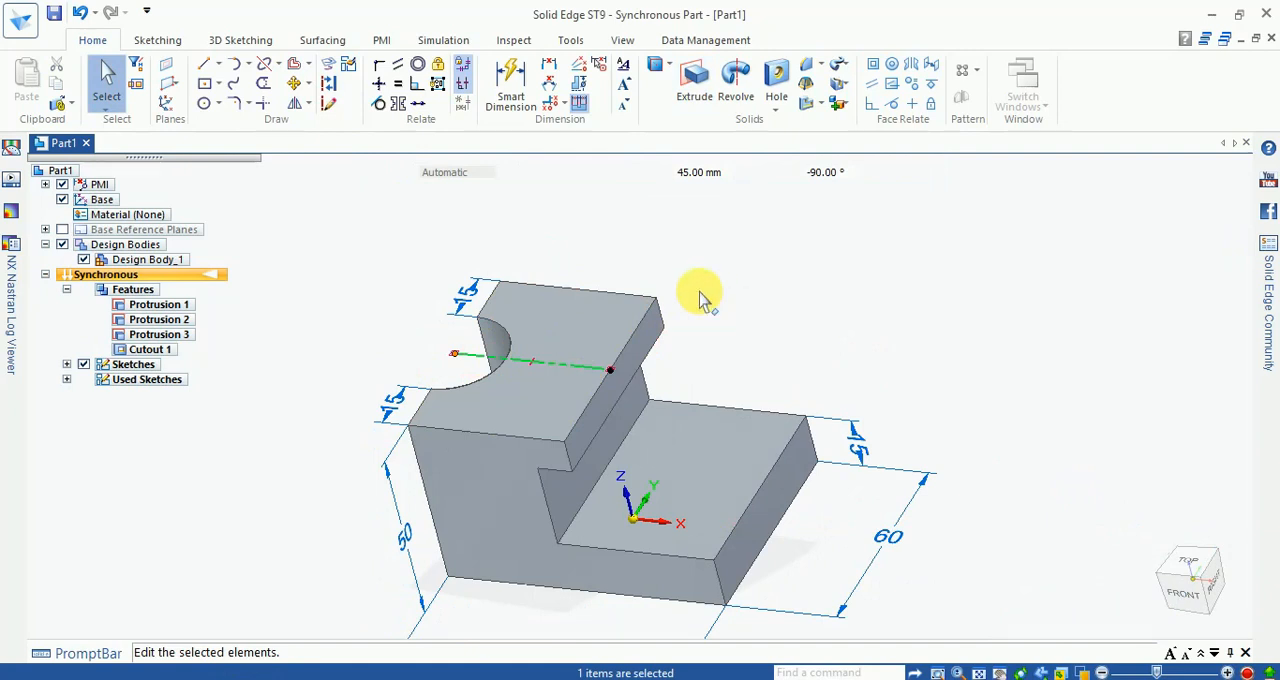
key("Escape")
Step: Check the sloping rib in the Exercise - 3 drawing, return to Solid Edge, and lock a line sketch to the Front (xz) base plane
left_click(356, 679)
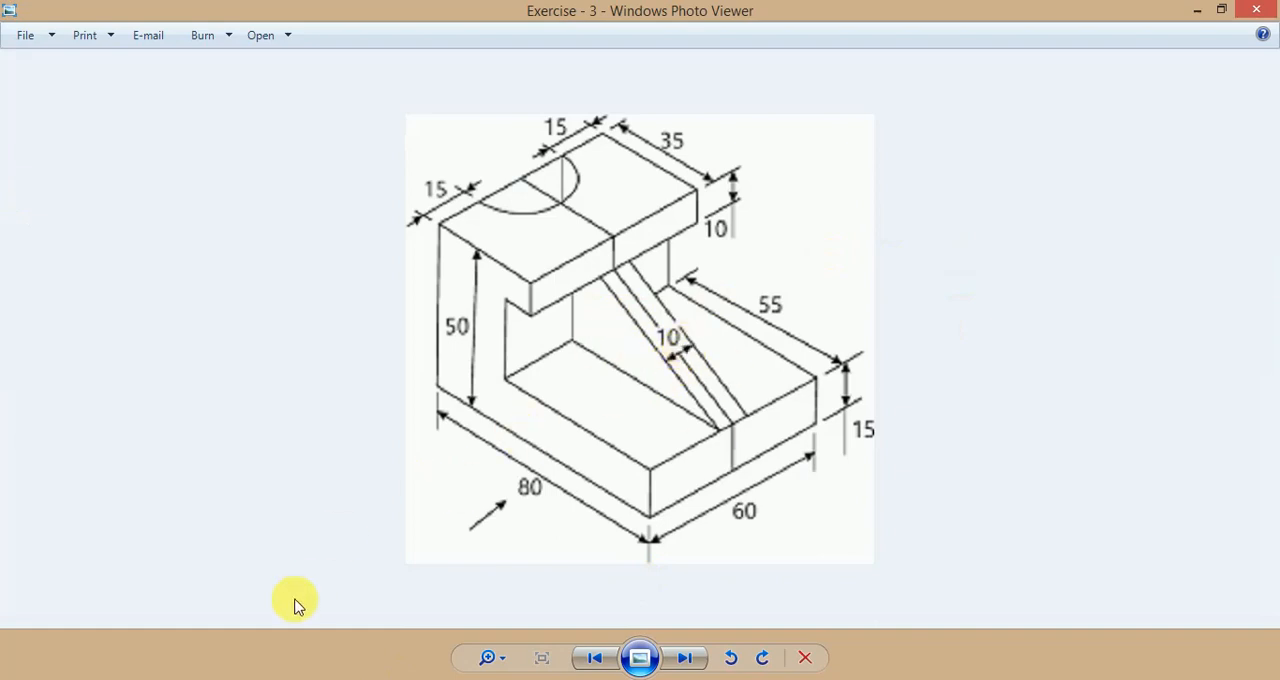
left_click(350, 679)
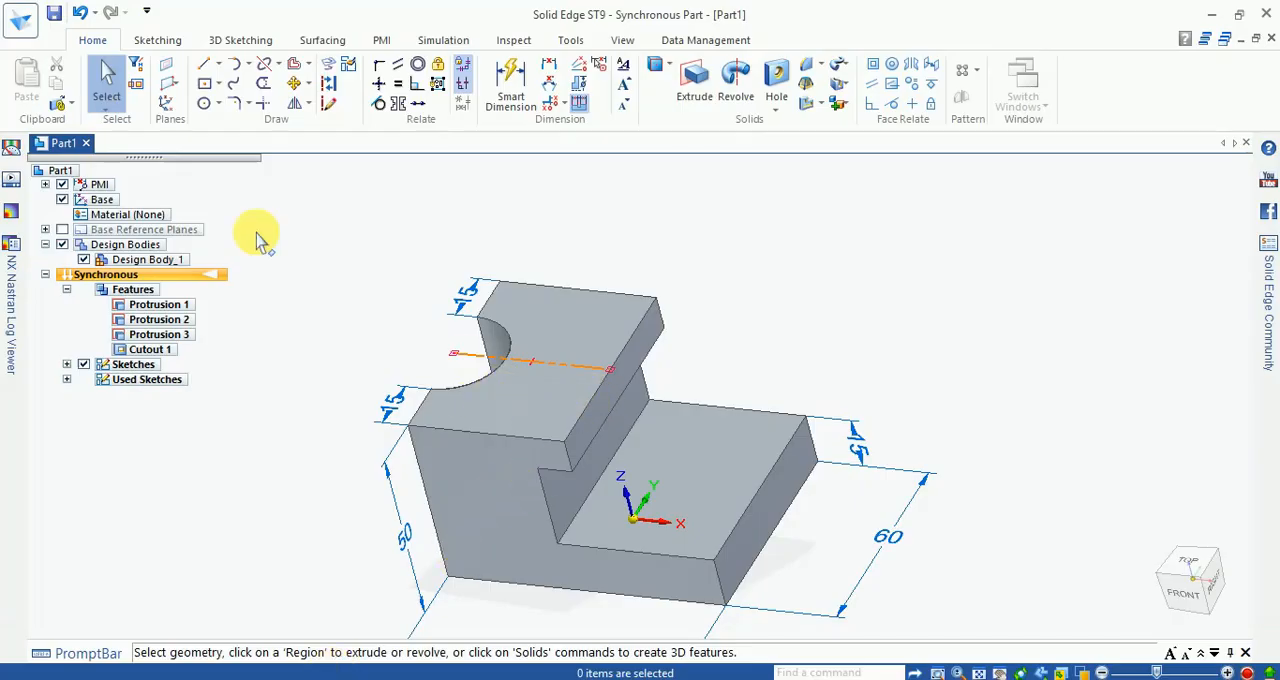
left_click(205, 70)
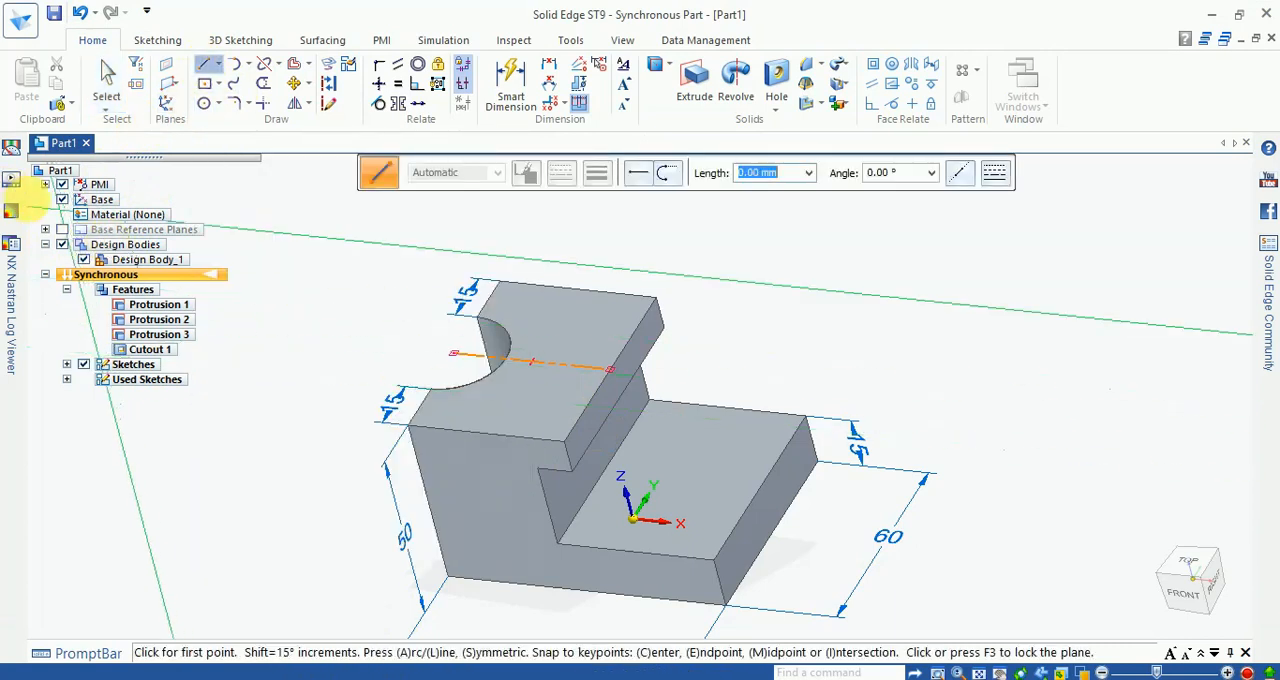
left_click(62, 229)
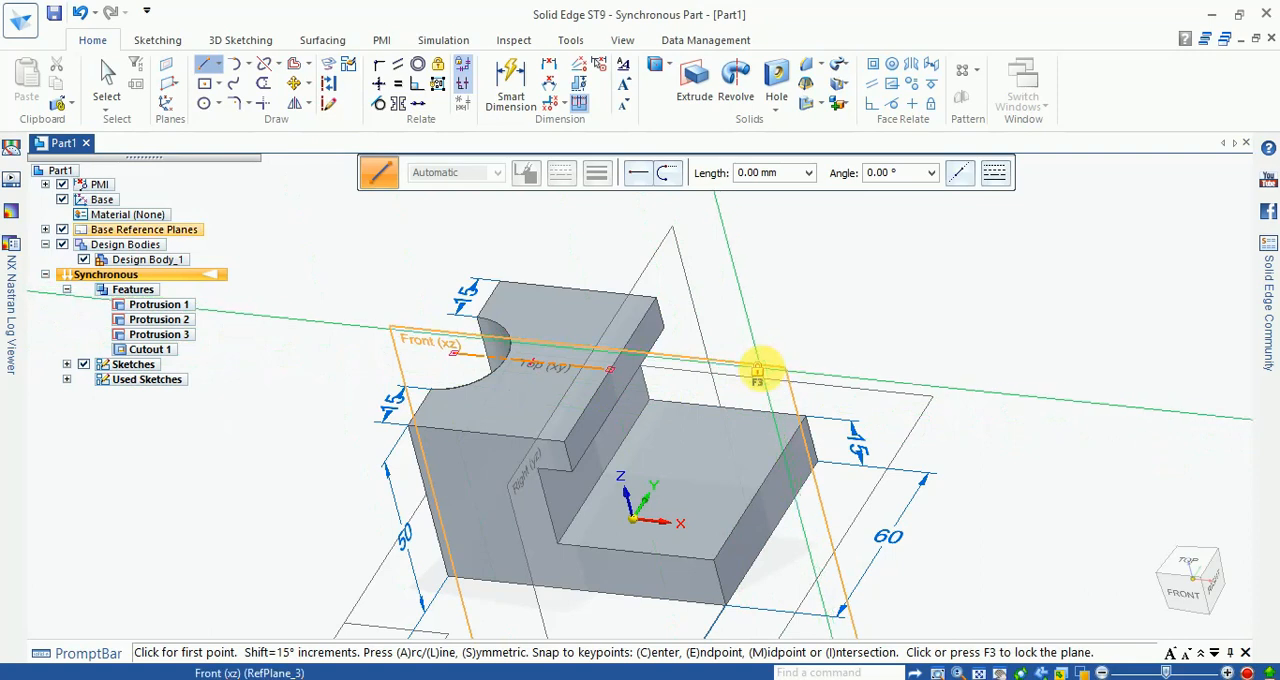
key("F3")
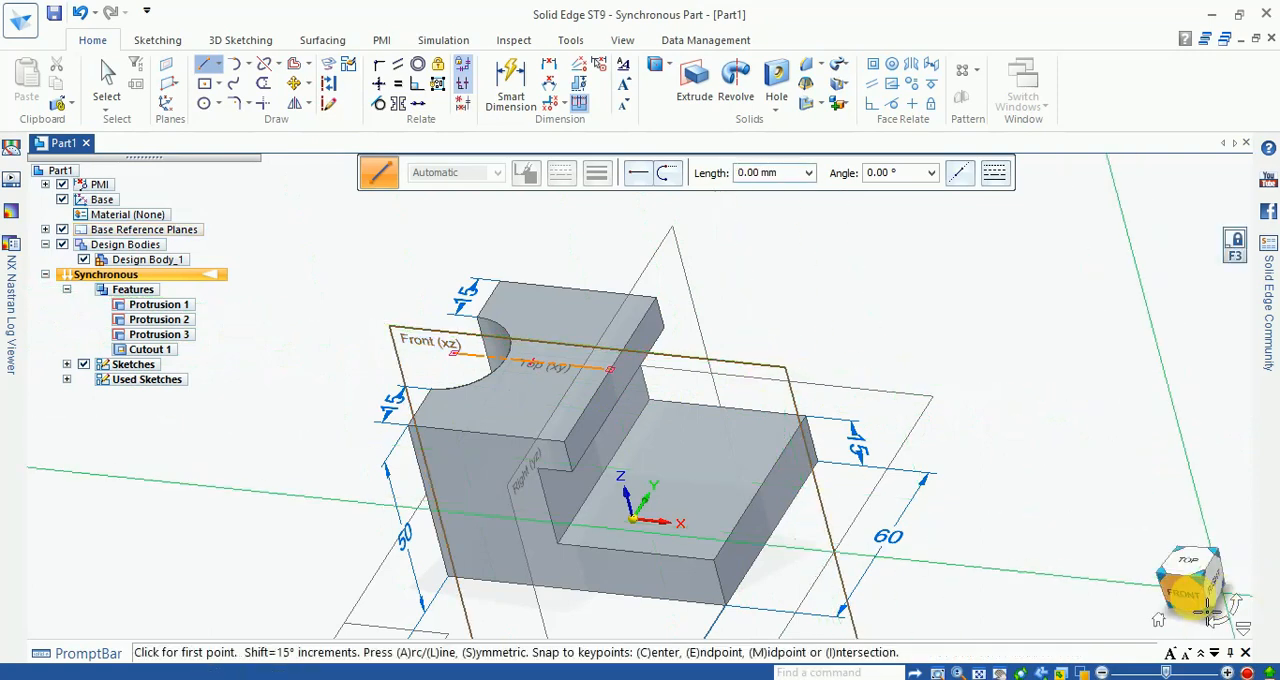
left_click(1186, 594)
scroll(608, 214, "up", 3)
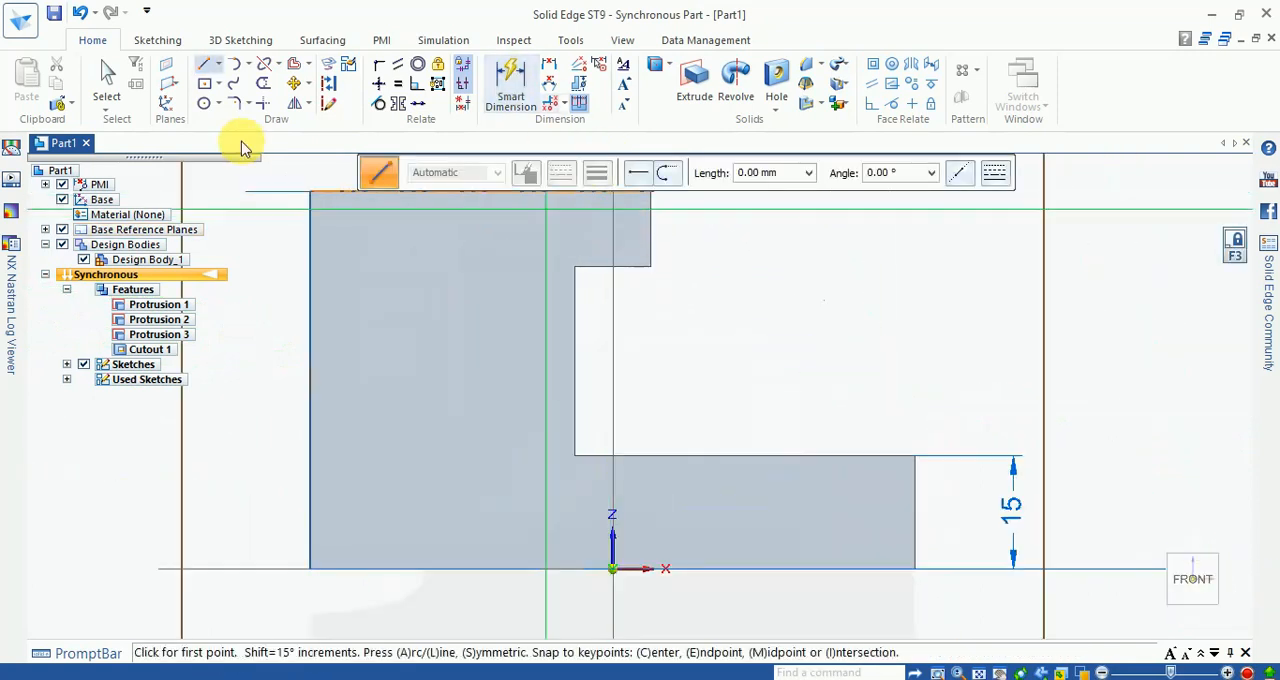
Step: Draw a closed triangle joining the recess's two inner corners and the base's upper outer corner, and hide the base reference planes
left_click(577, 268)
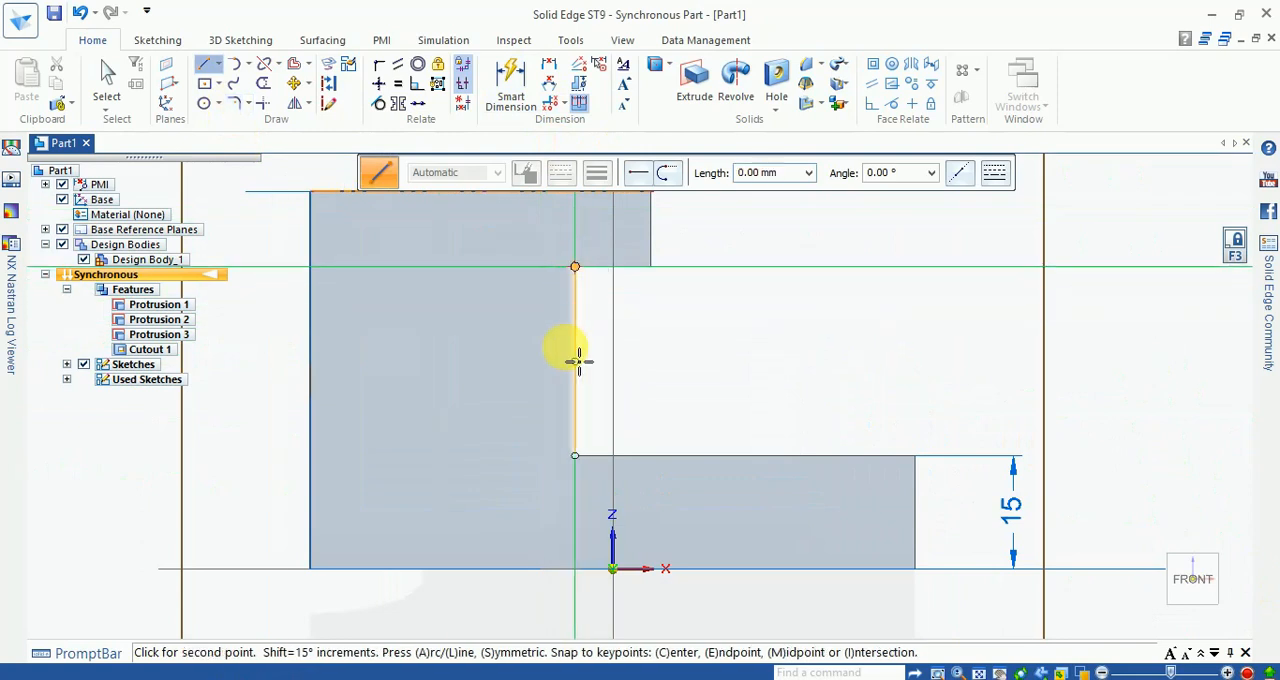
left_click(592, 457)
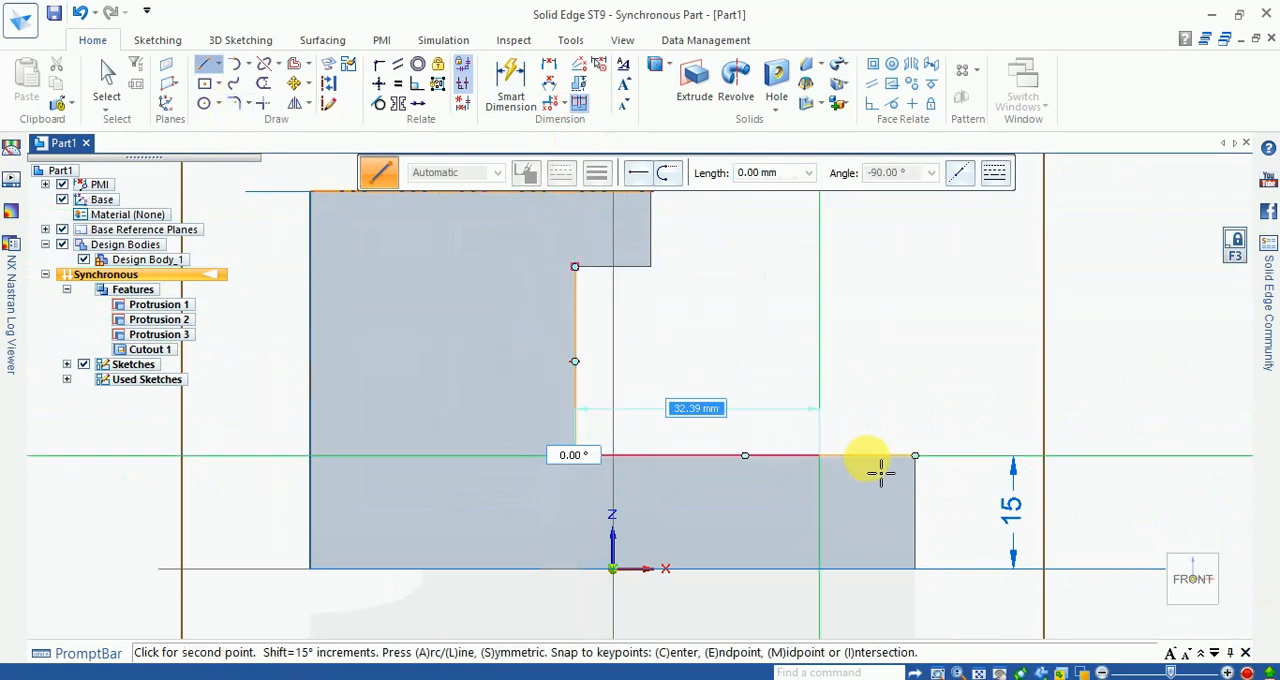
left_click(915, 457)
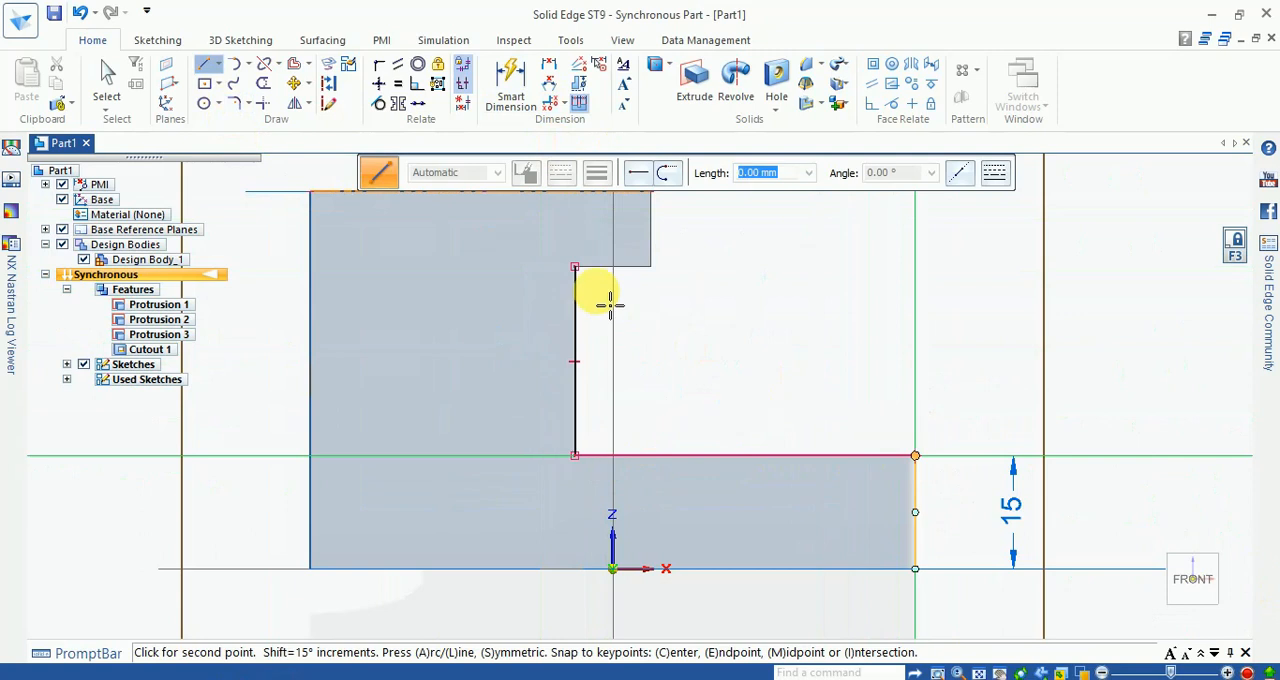
left_click(577, 268)
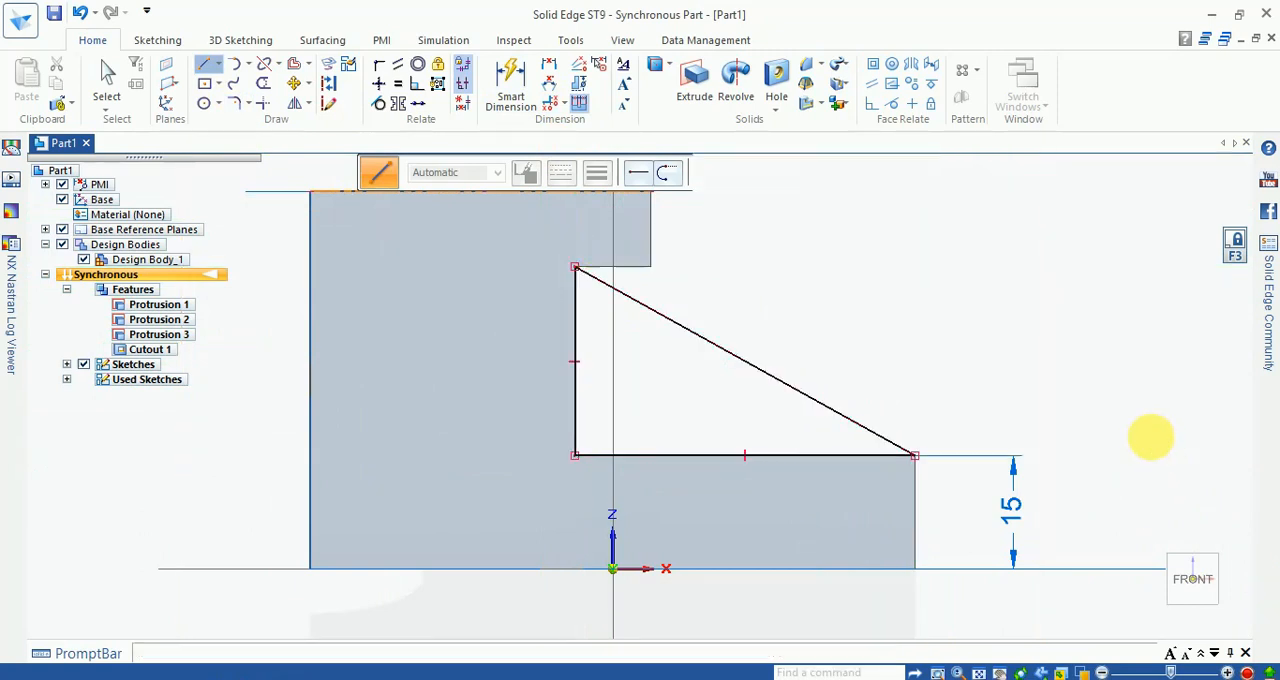
key("Escape")
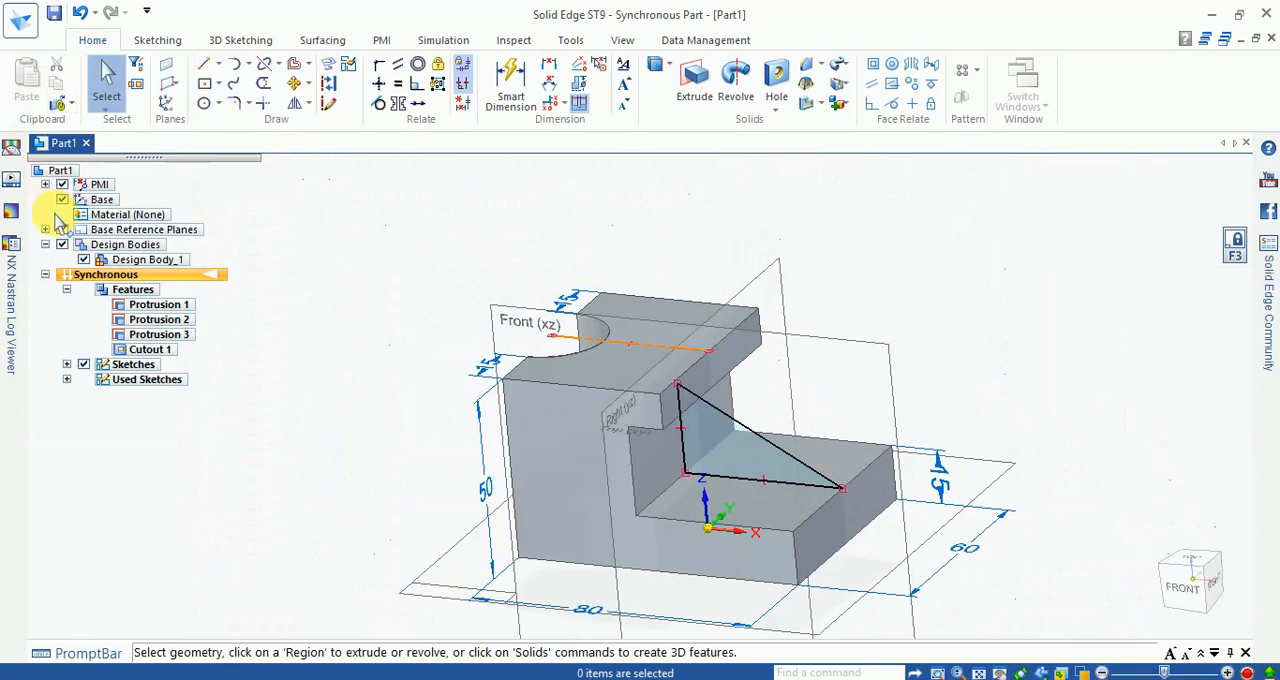
left_click(62, 230)
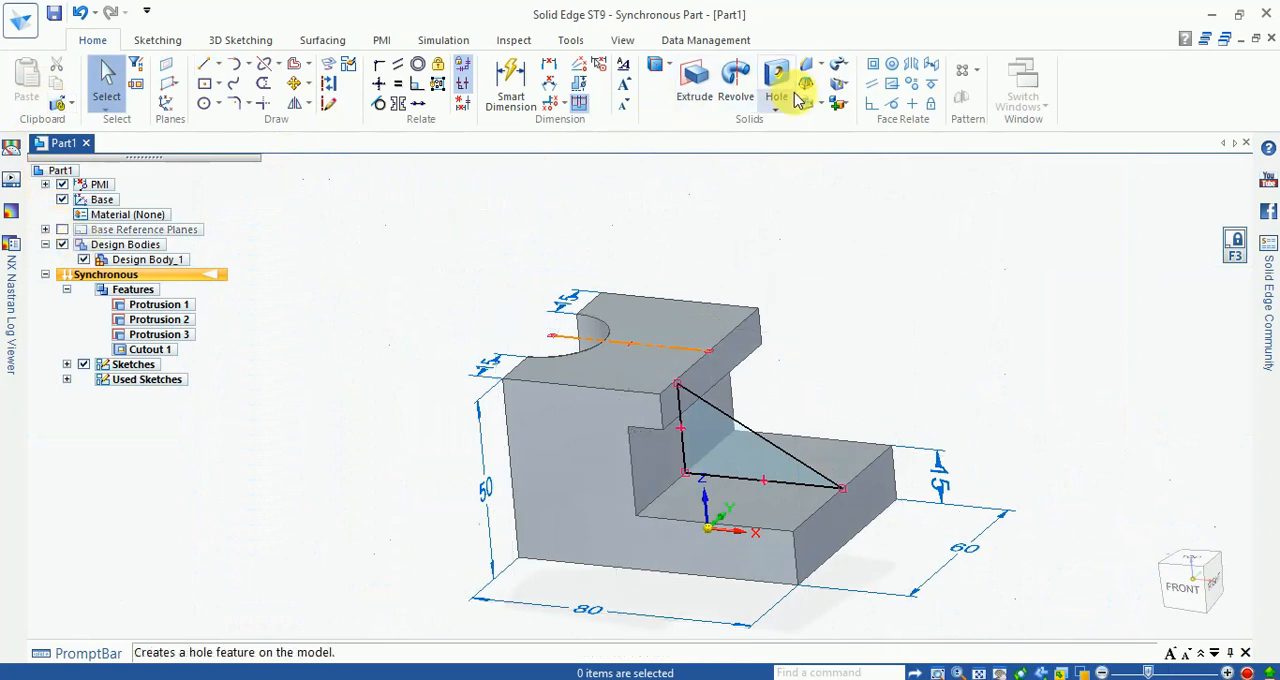
left_click(822, 68)
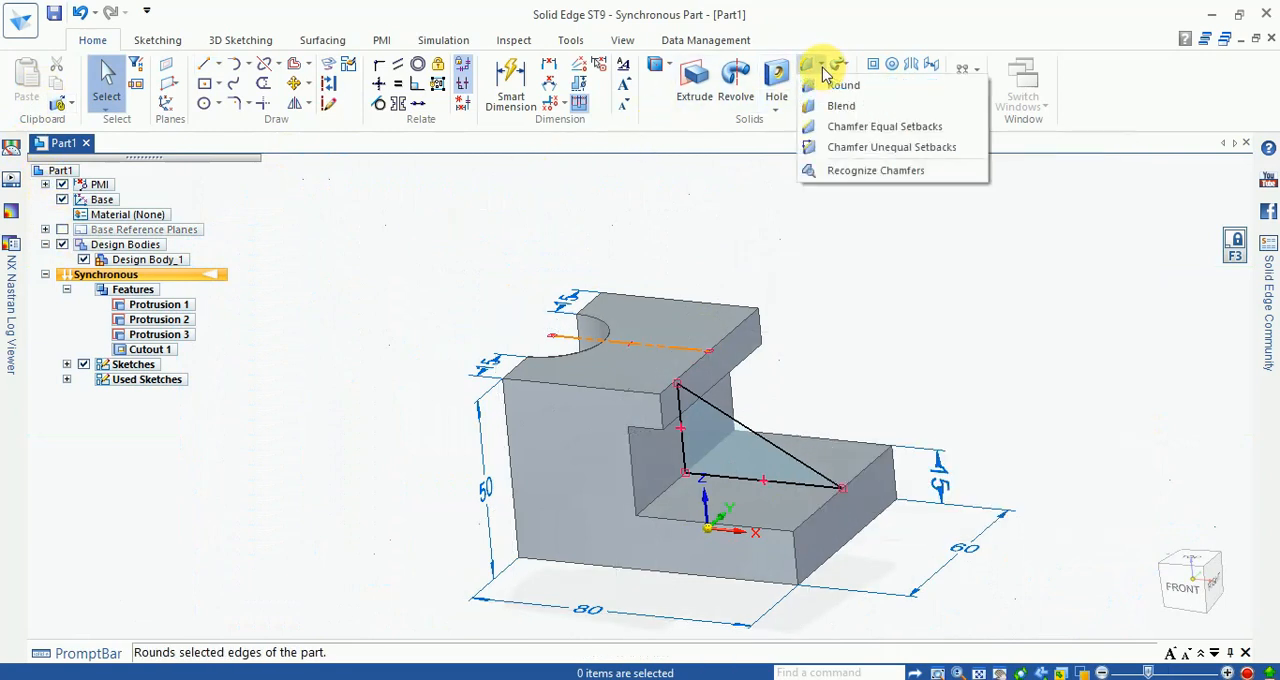
left_click(773, 112)
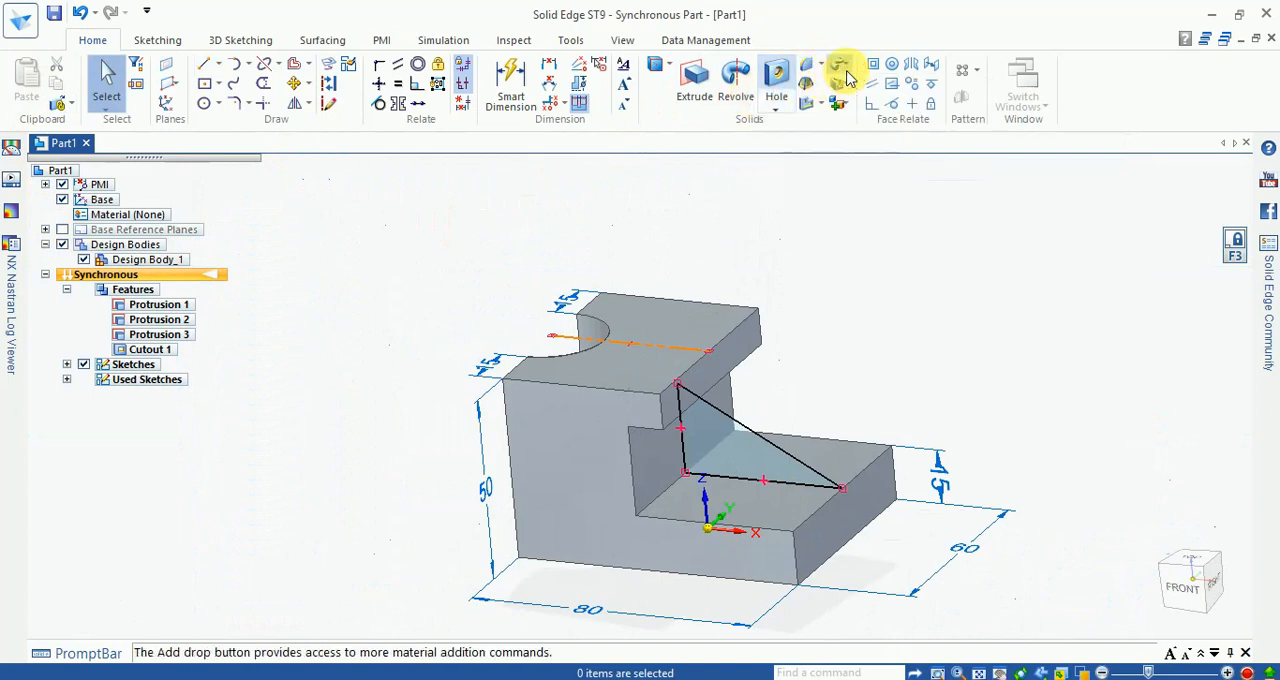
Step: Create a centered rib from the closed triangular sketch chain between the upright and the base
left_click(846, 74)
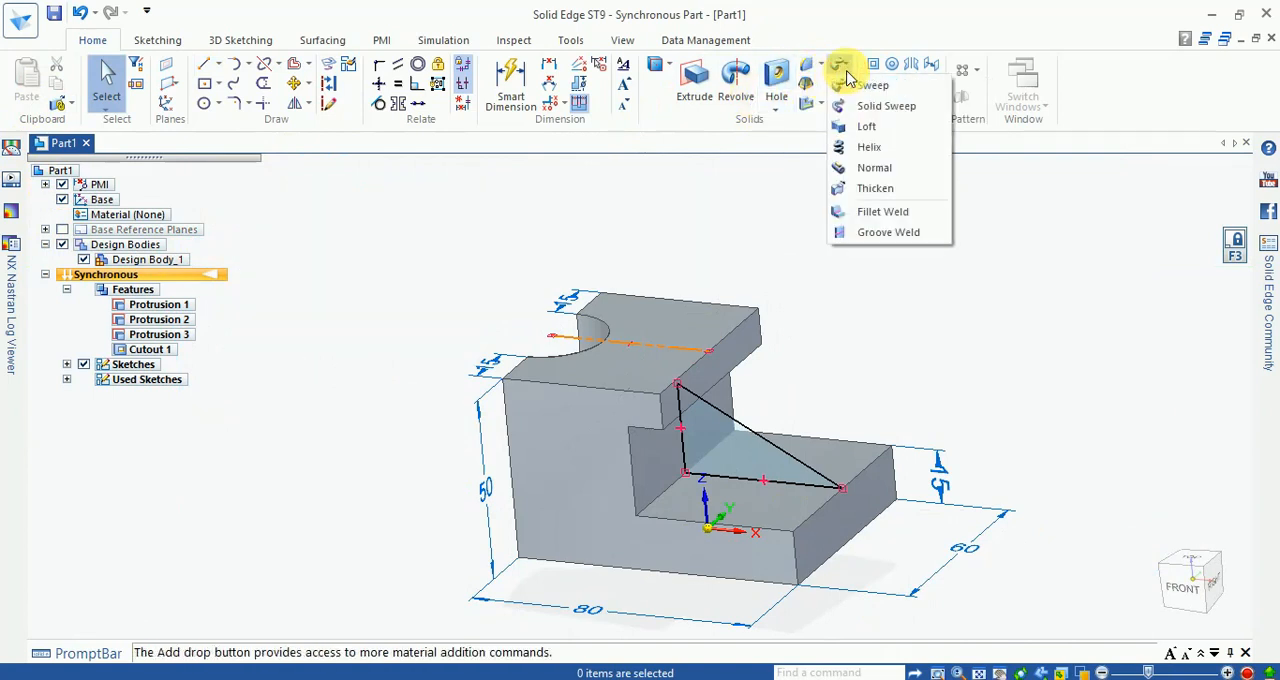
left_click(714, 237)
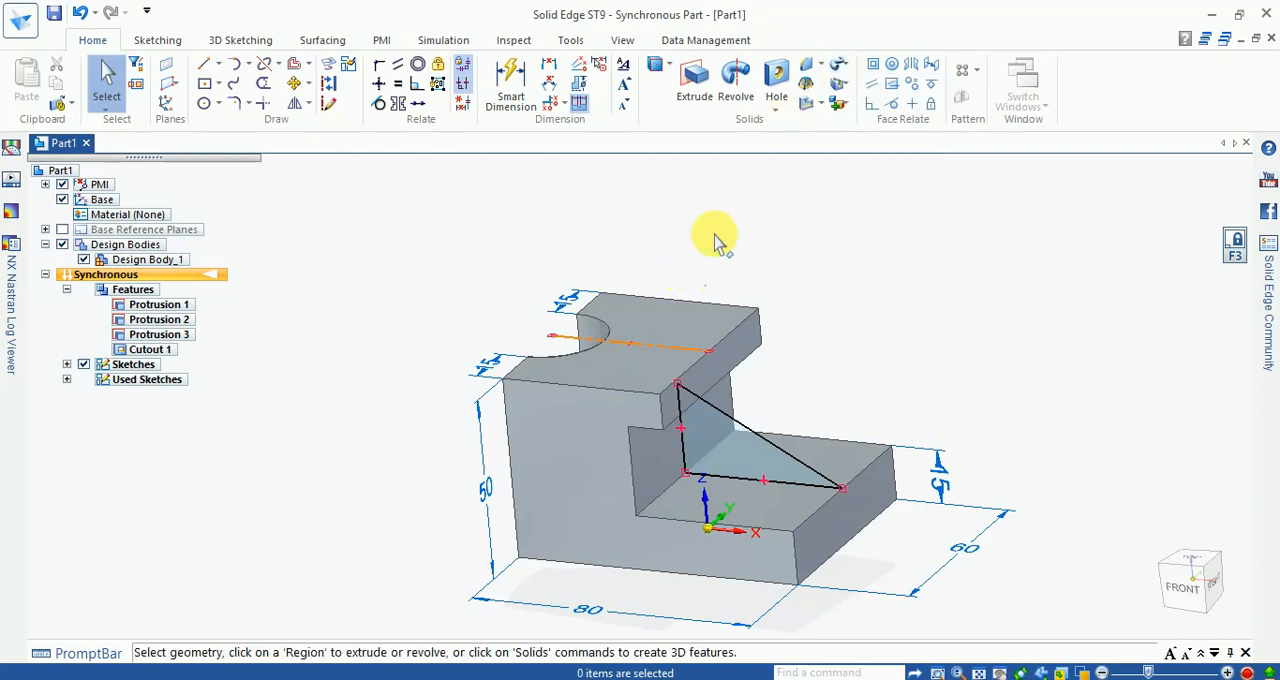
left_click(822, 106)
left_click(832, 147)
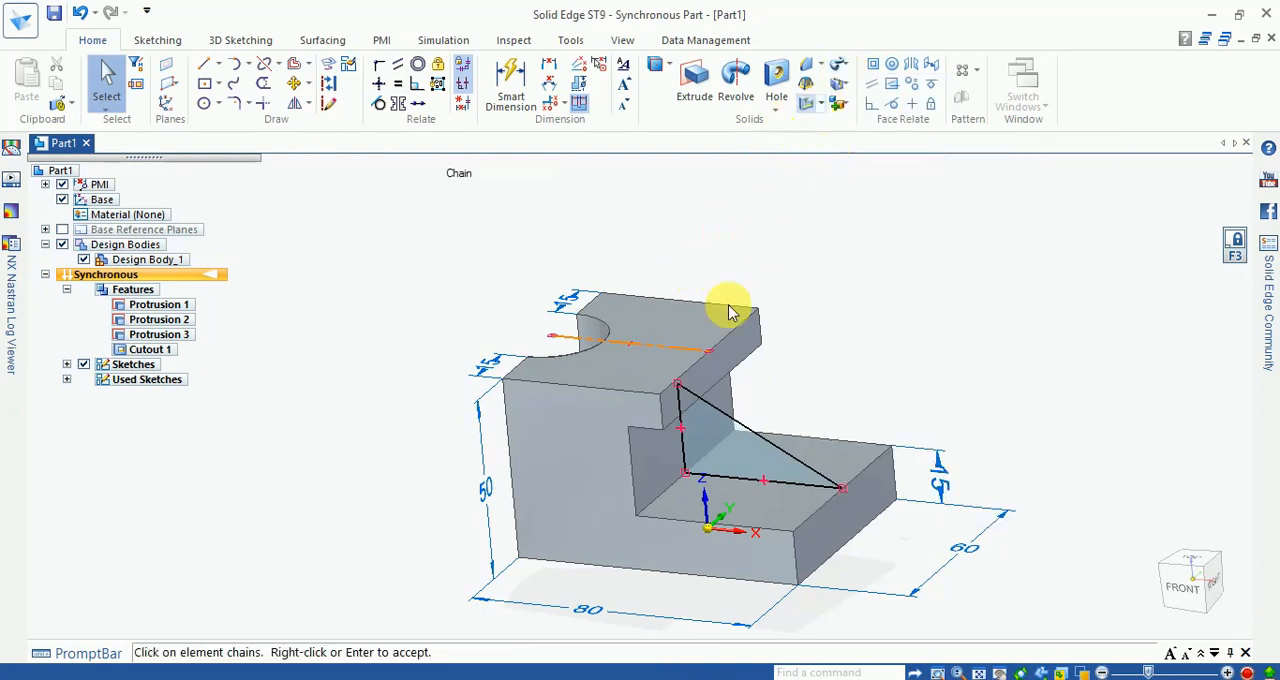
left_click(726, 420)
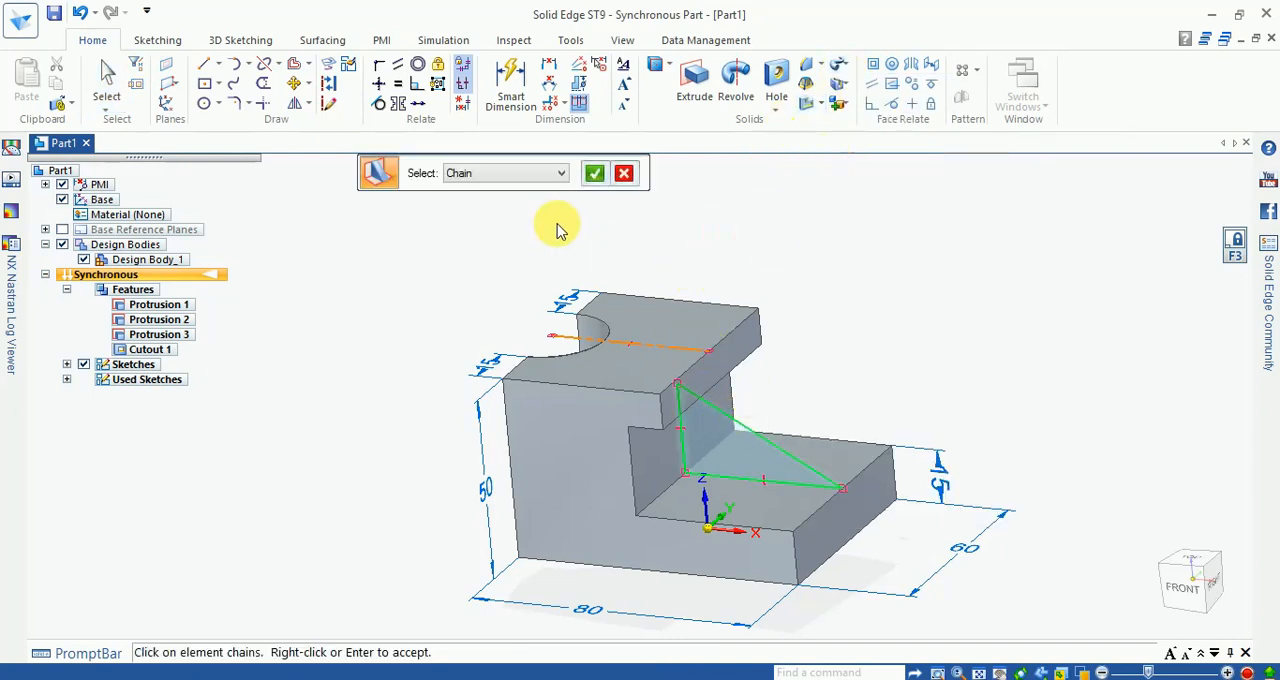
left_click(595, 174)
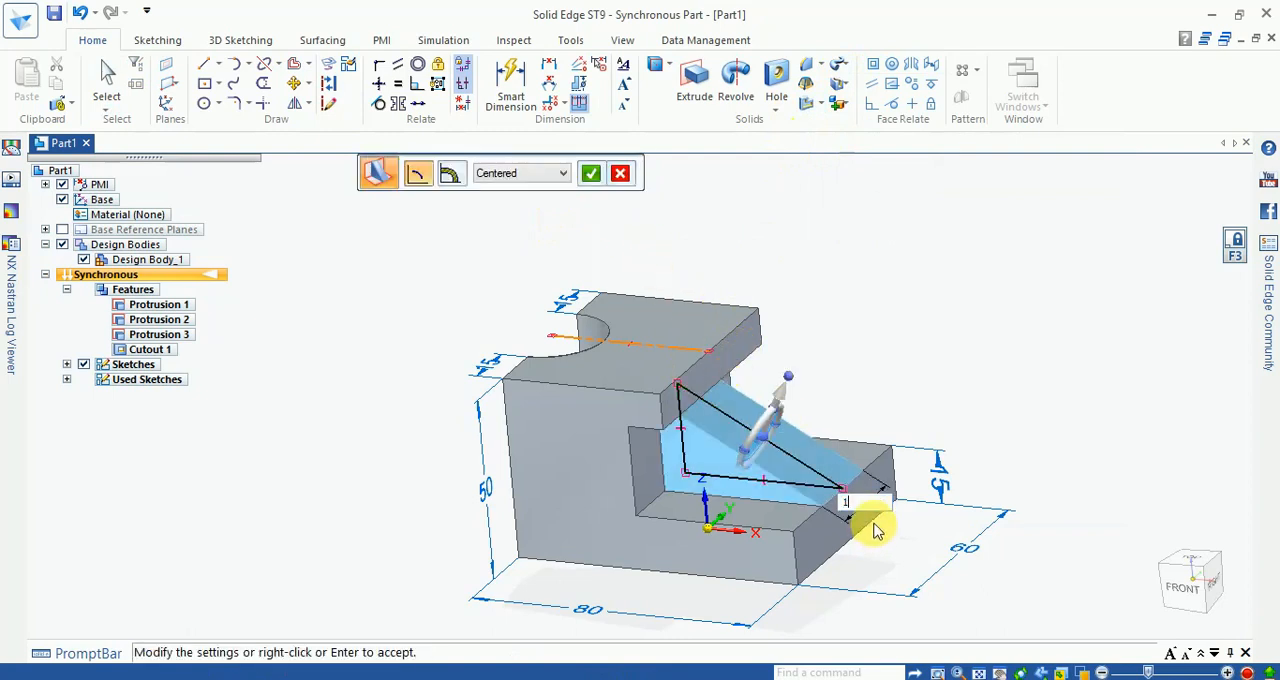
key("Return")
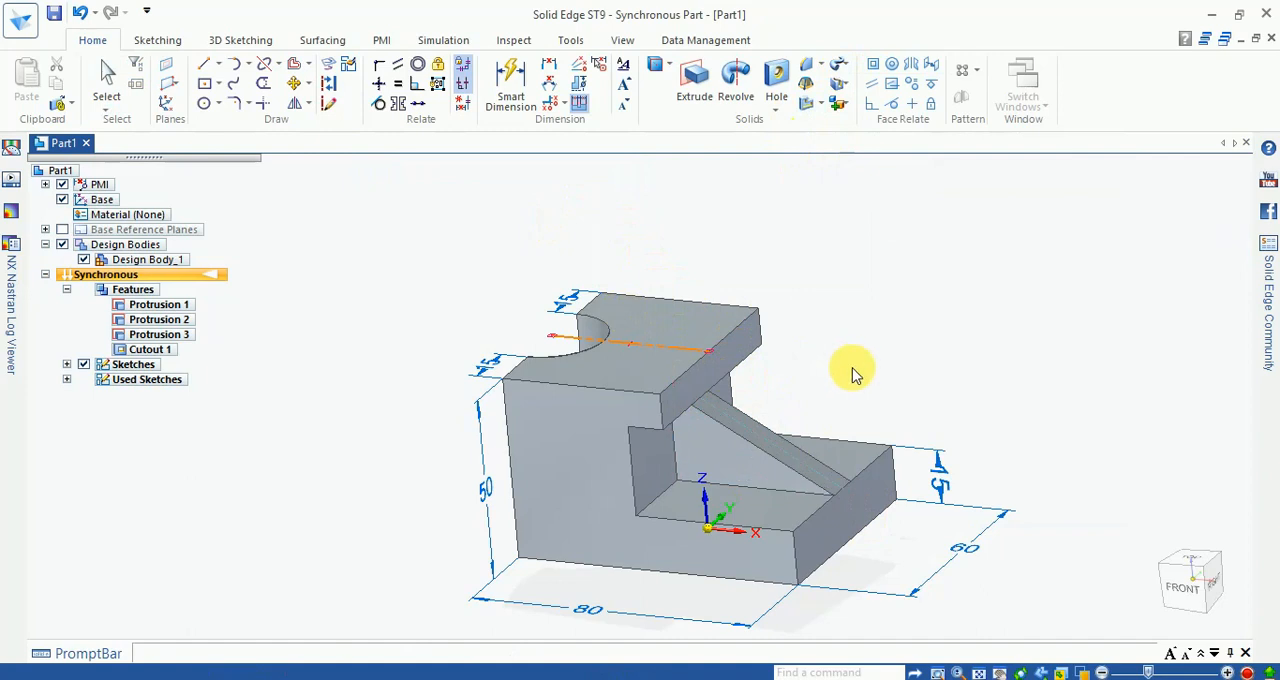
Step: Delete the leftover line sketch running across the notch and the bracket's top face
scroll(860, 372, "up", 2)
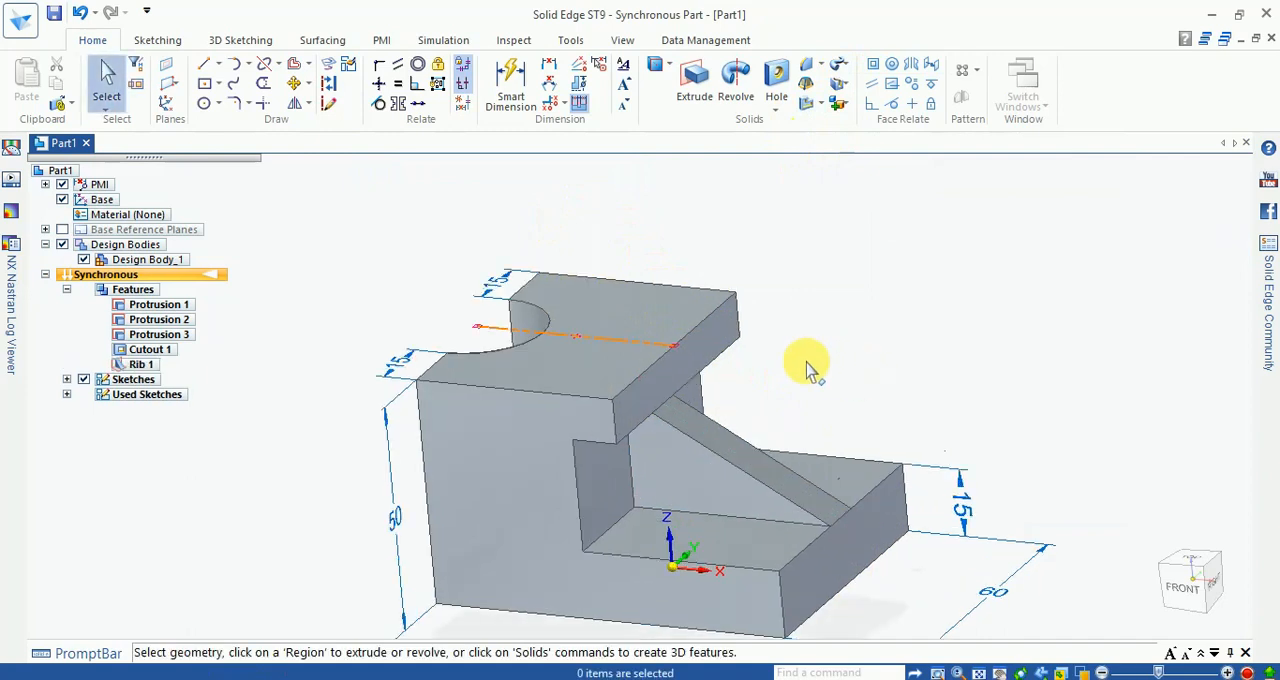
left_click(513, 338)
key("Delete")
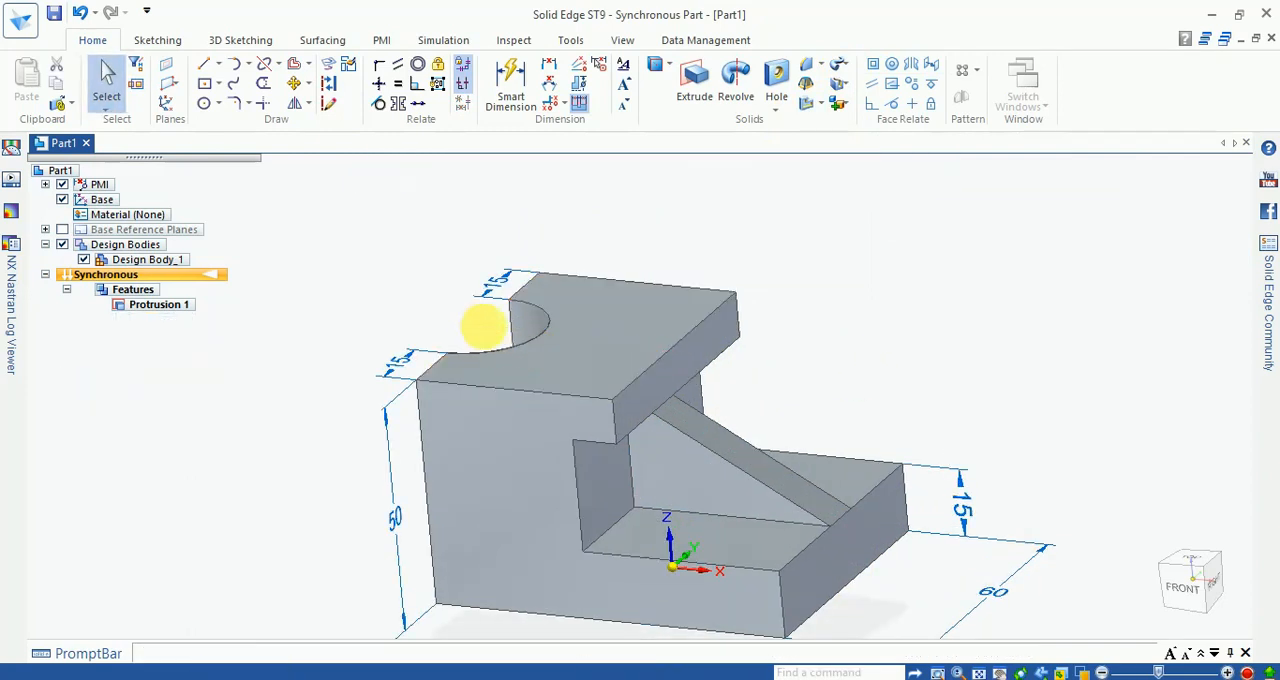
scroll(700, 357, "down", 2)
mouse_move(777, 389)
middle_mouse_down()
mouse_move(777, 423)
mouse_move(774, 383)
middle_mouse_up()
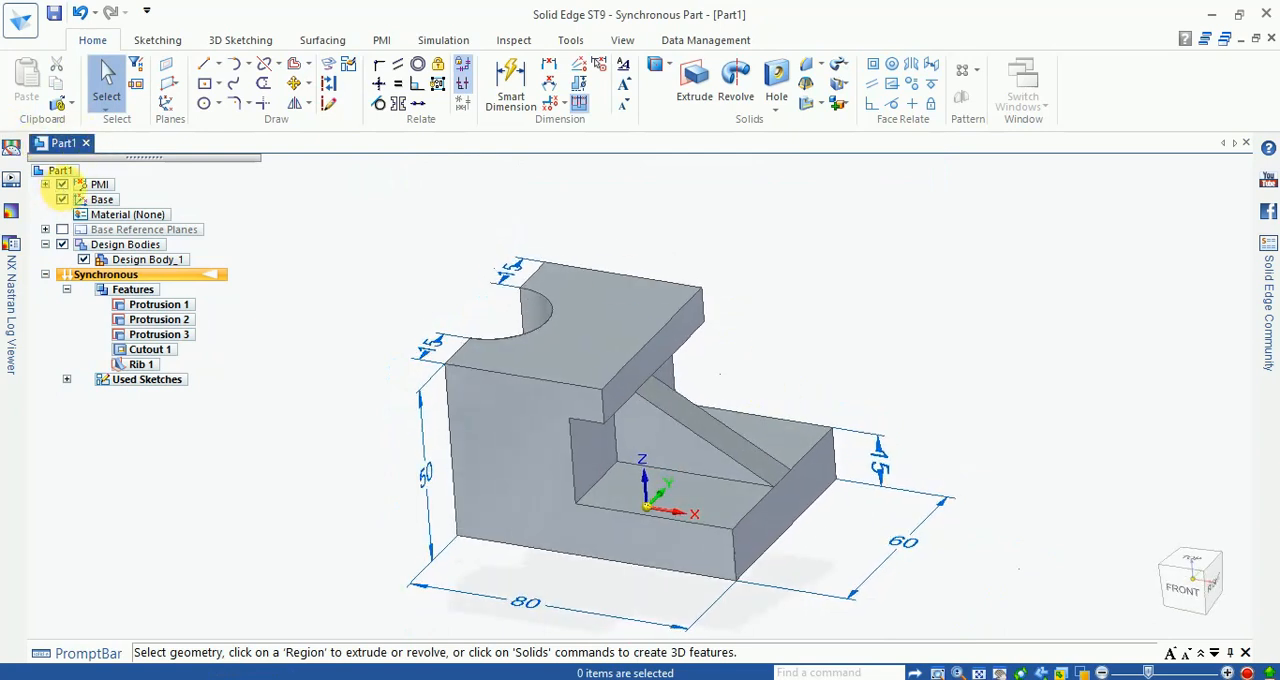
Step: Hide all PMI dimensions on the bracket
left_click(62, 185)
scroll(831, 380, "up", 2)
middle_click_drag(831, 380, 814, 391)
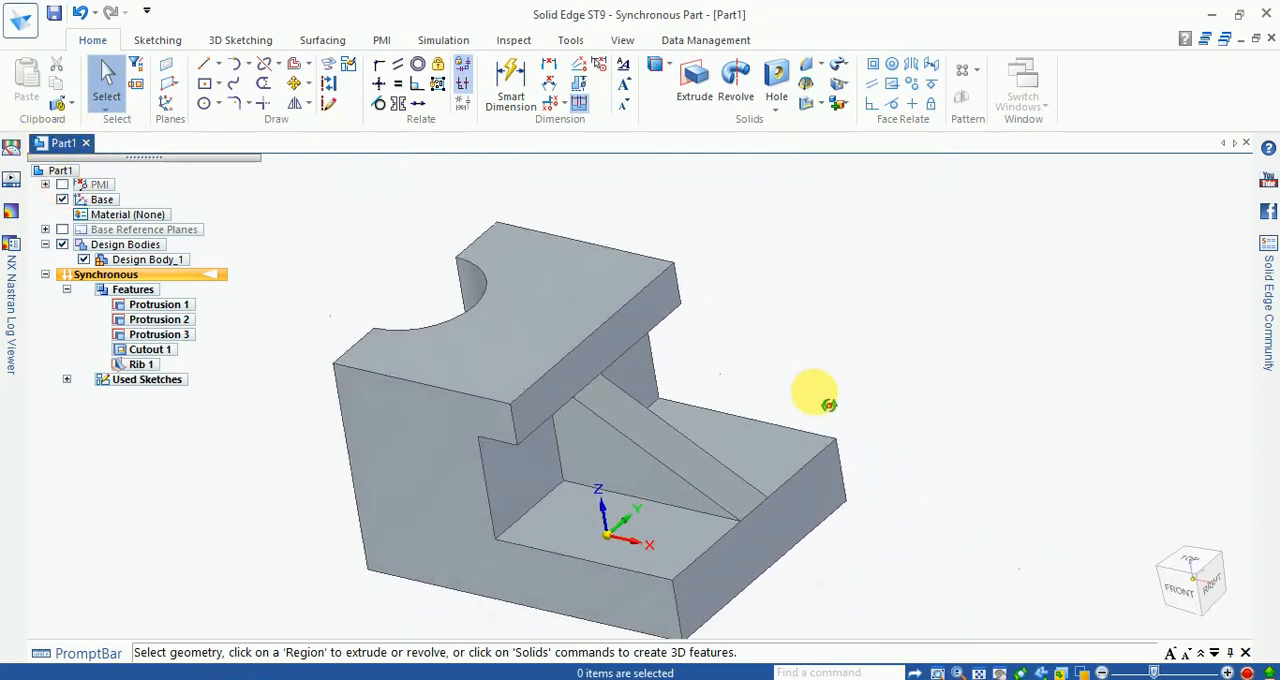
Step: Start the Part Painter for body selection, and open the View Overrides and dismiss them without changes
left_click(572, 42)
left_click(622, 40)
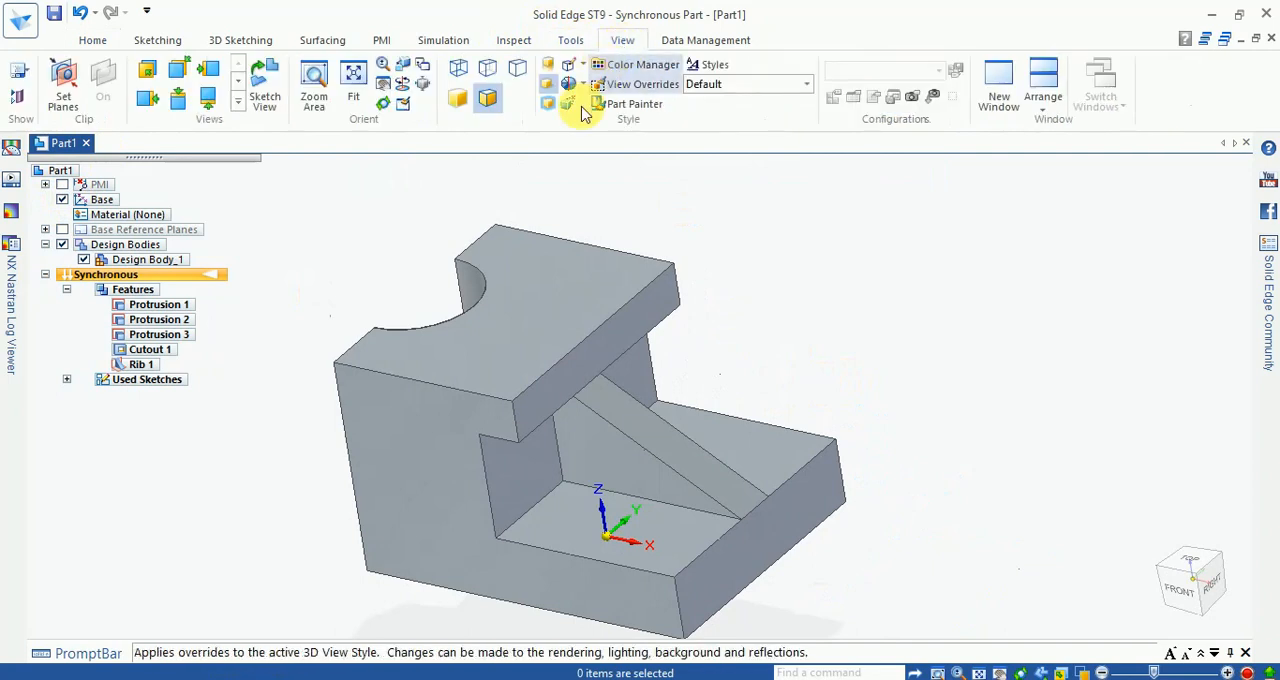
left_click(627, 104)
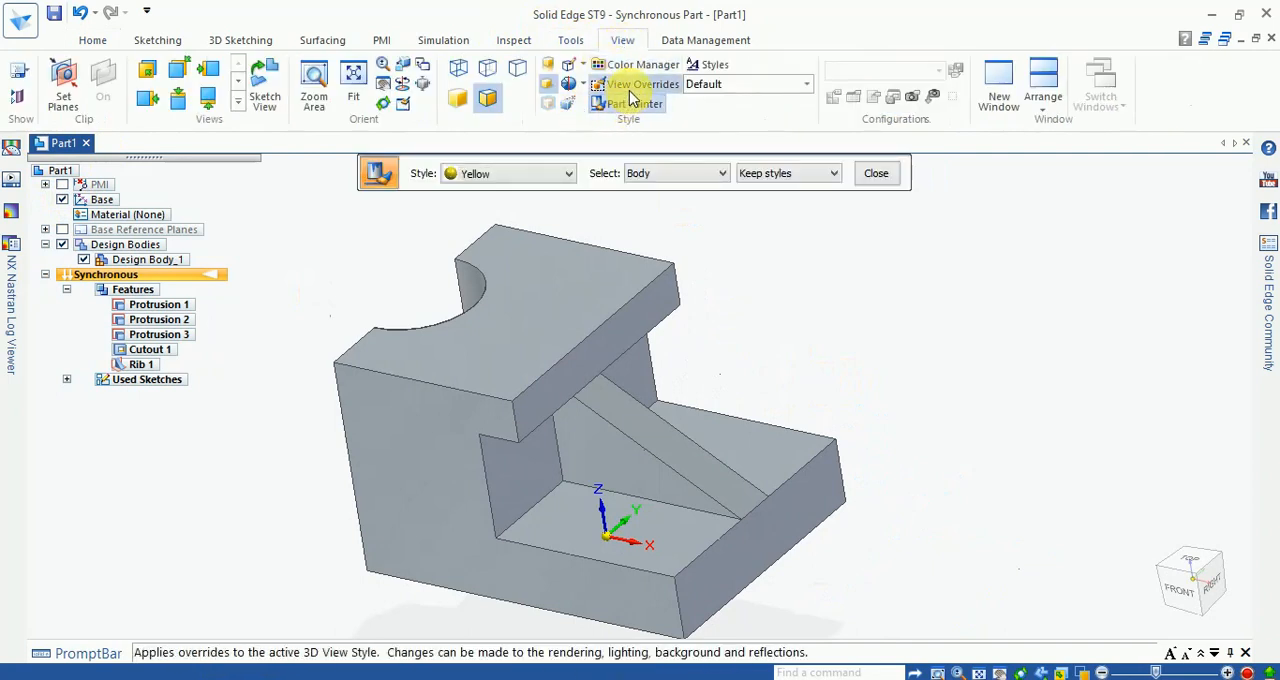
left_click(640, 84)
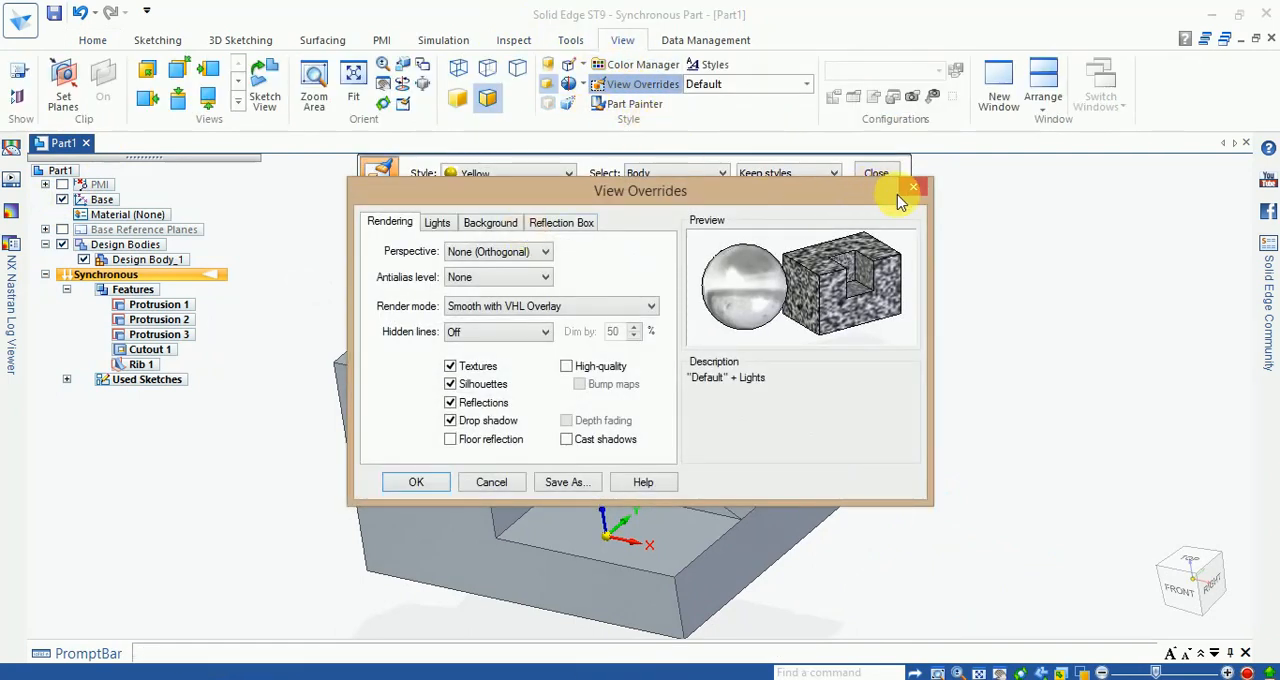
left_click(910, 189)
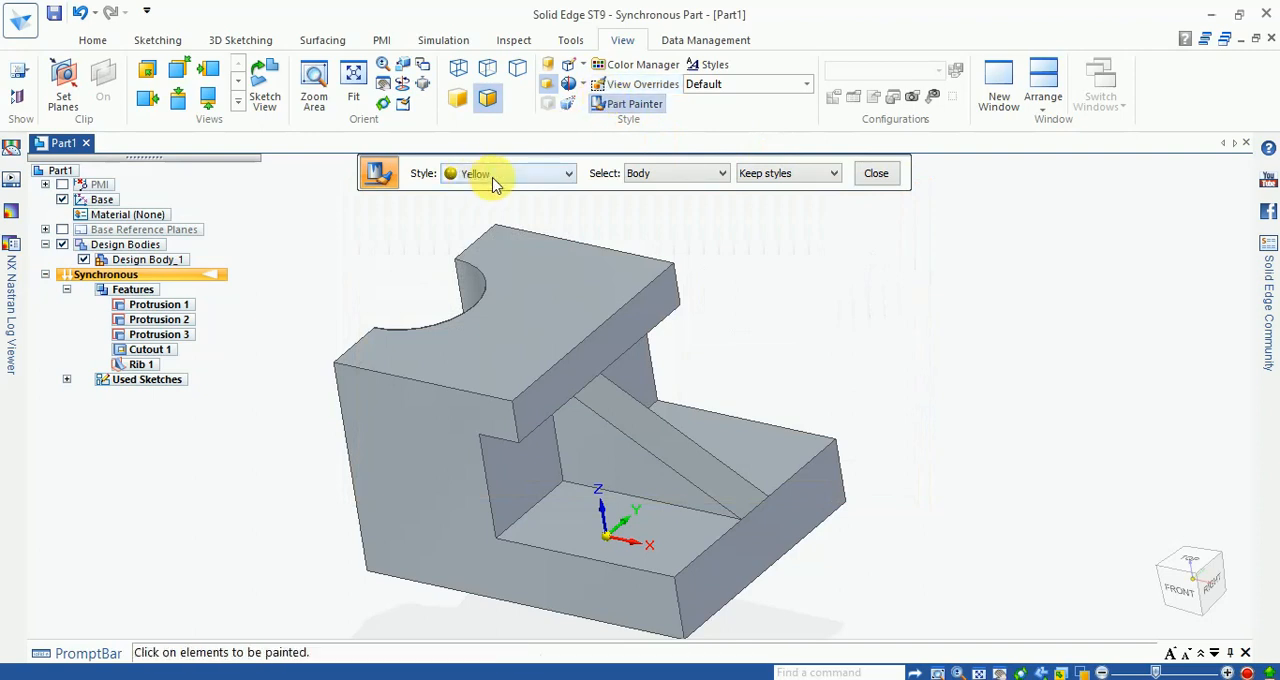
Step: Try the Gold style on the whole bracket body
left_click(493, 176)
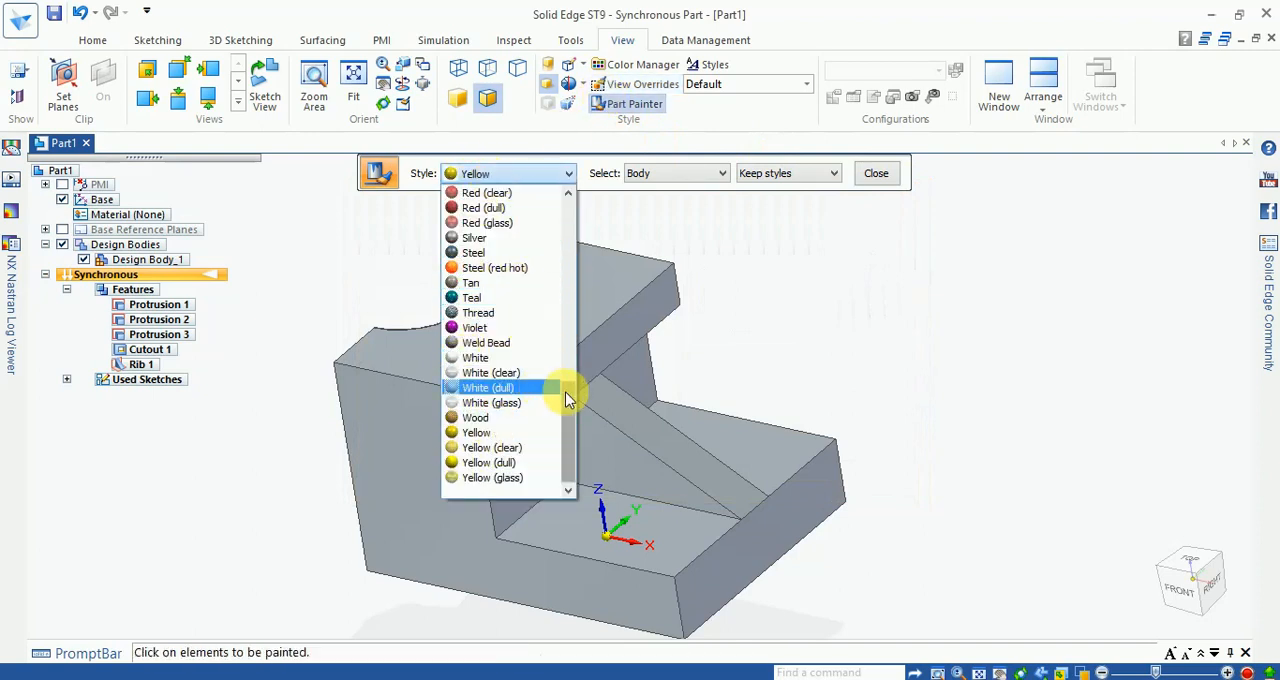
scroll(565, 388, "up", 3)
scroll(560, 360, "up", 4)
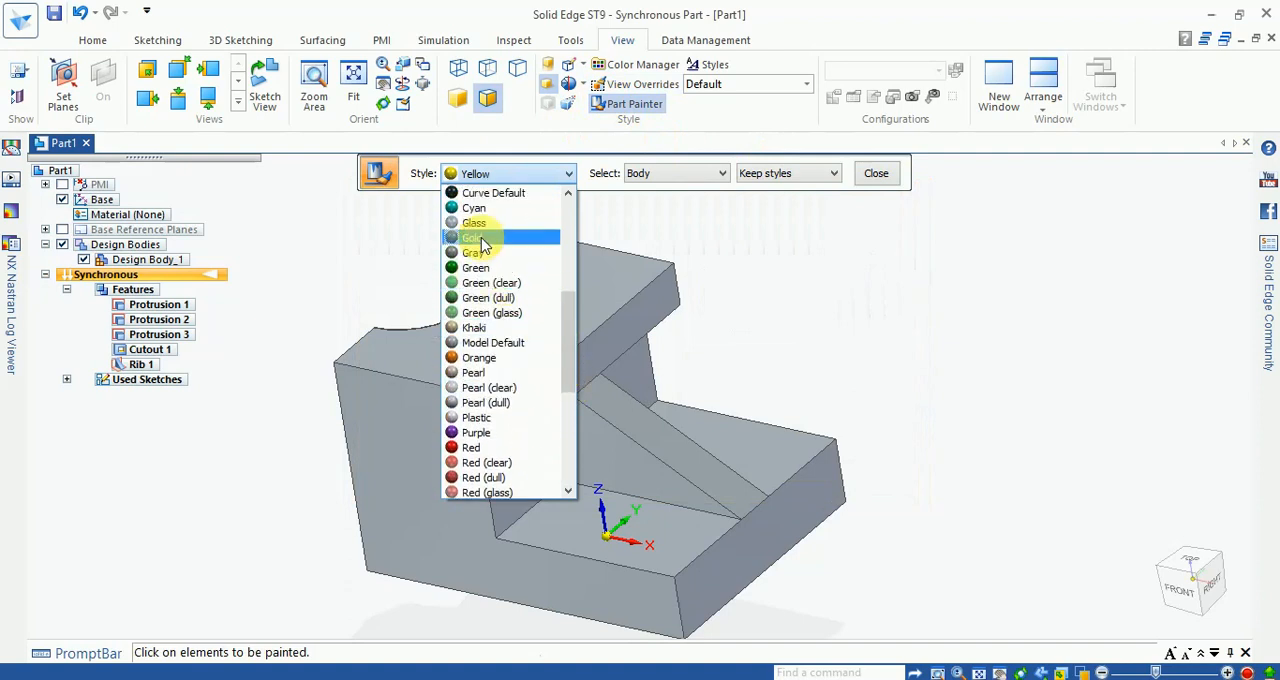
left_click(481, 239)
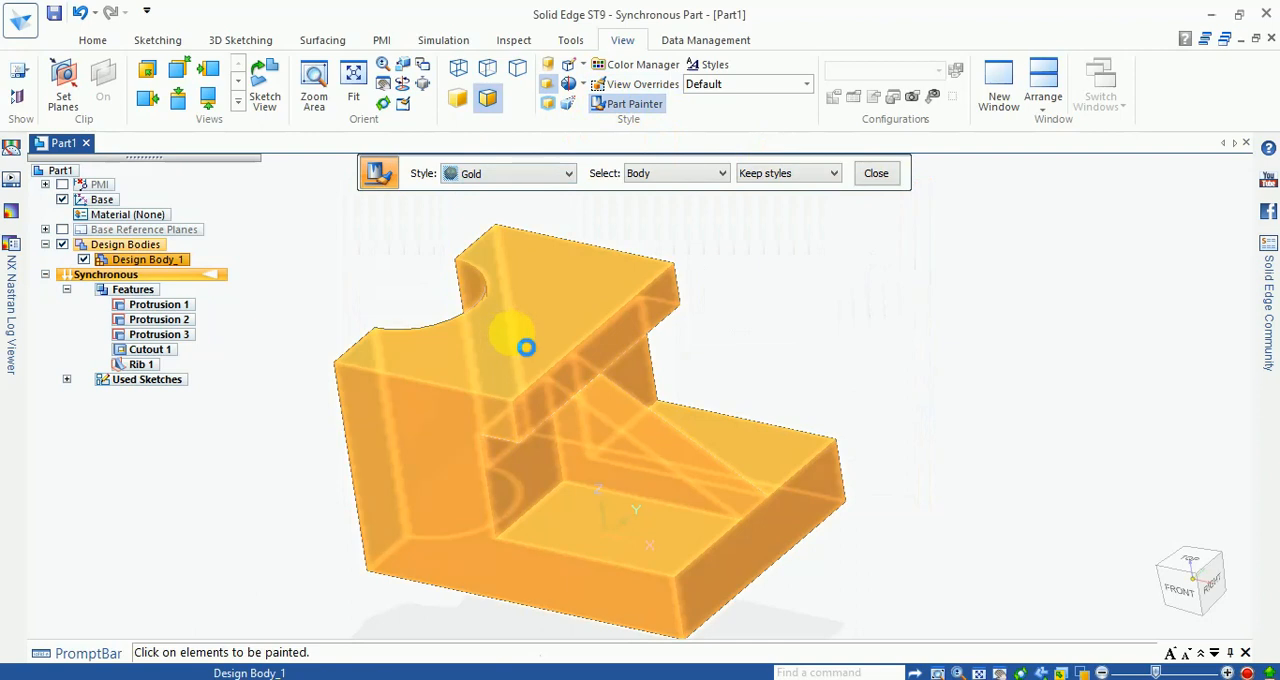
left_click(480, 277)
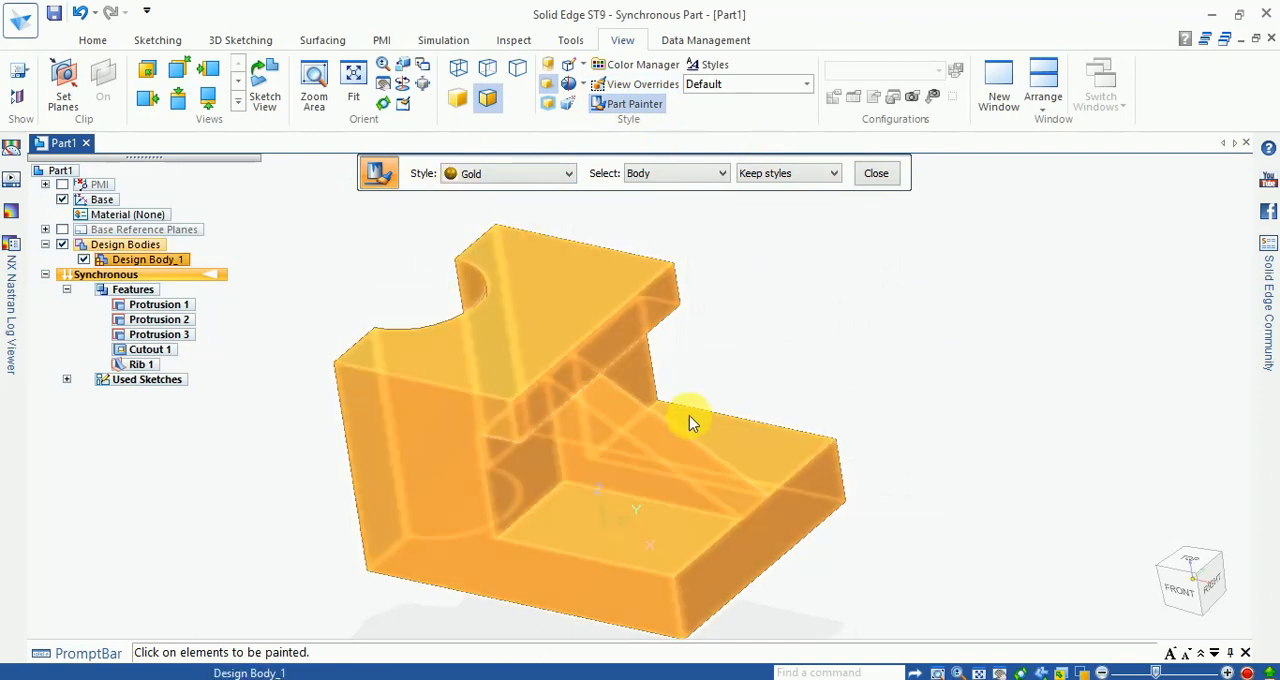
Step: Repaint the bracket body first in the Khaki style and then in Steel as color trials
left_click(524, 178)
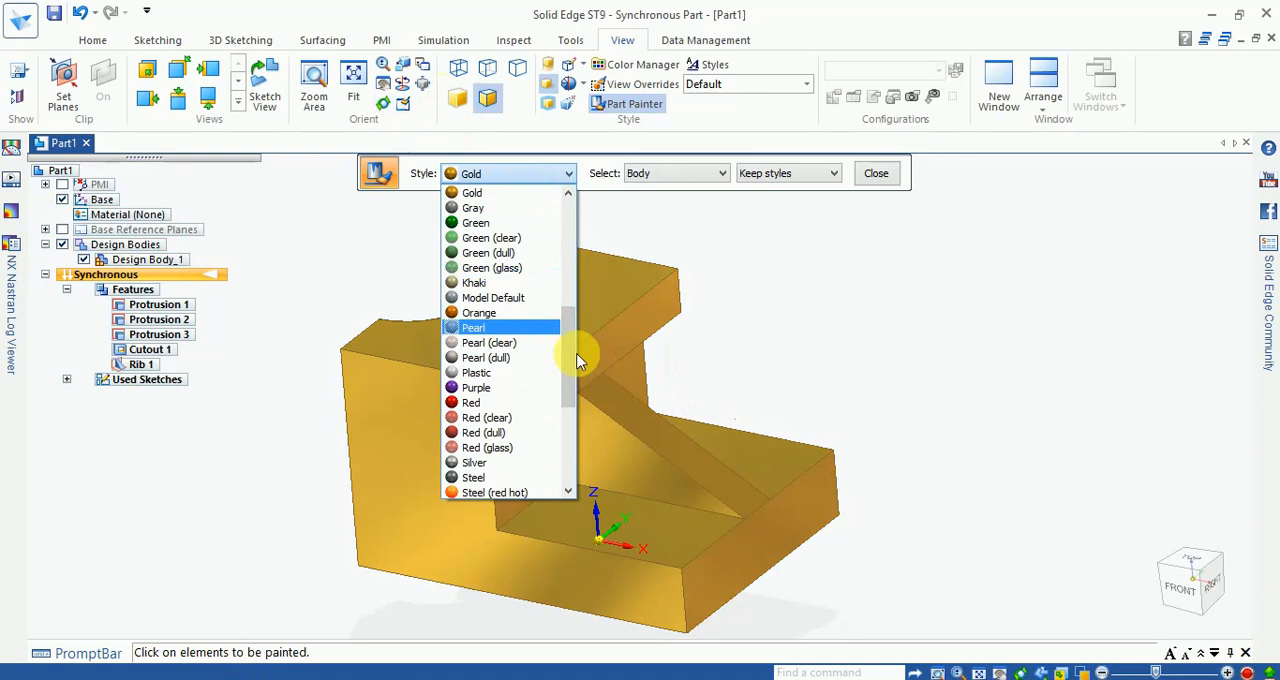
left_click(486, 283)
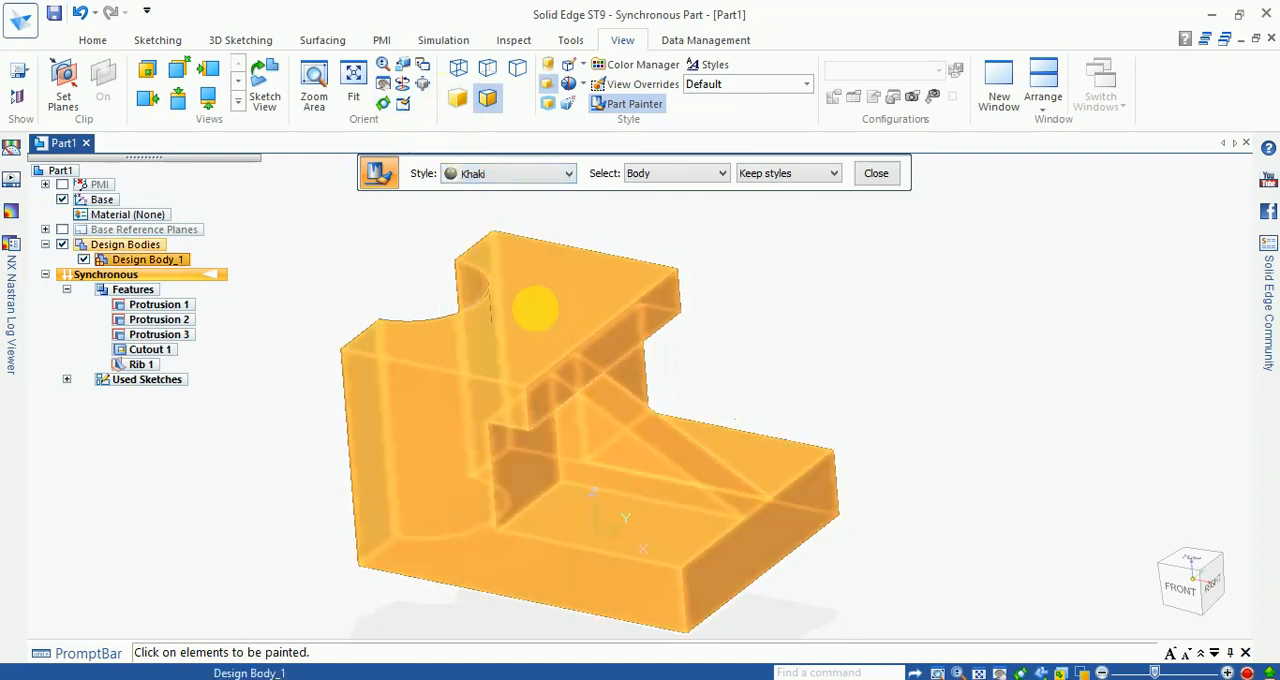
left_click(531, 306)
left_click(566, 174)
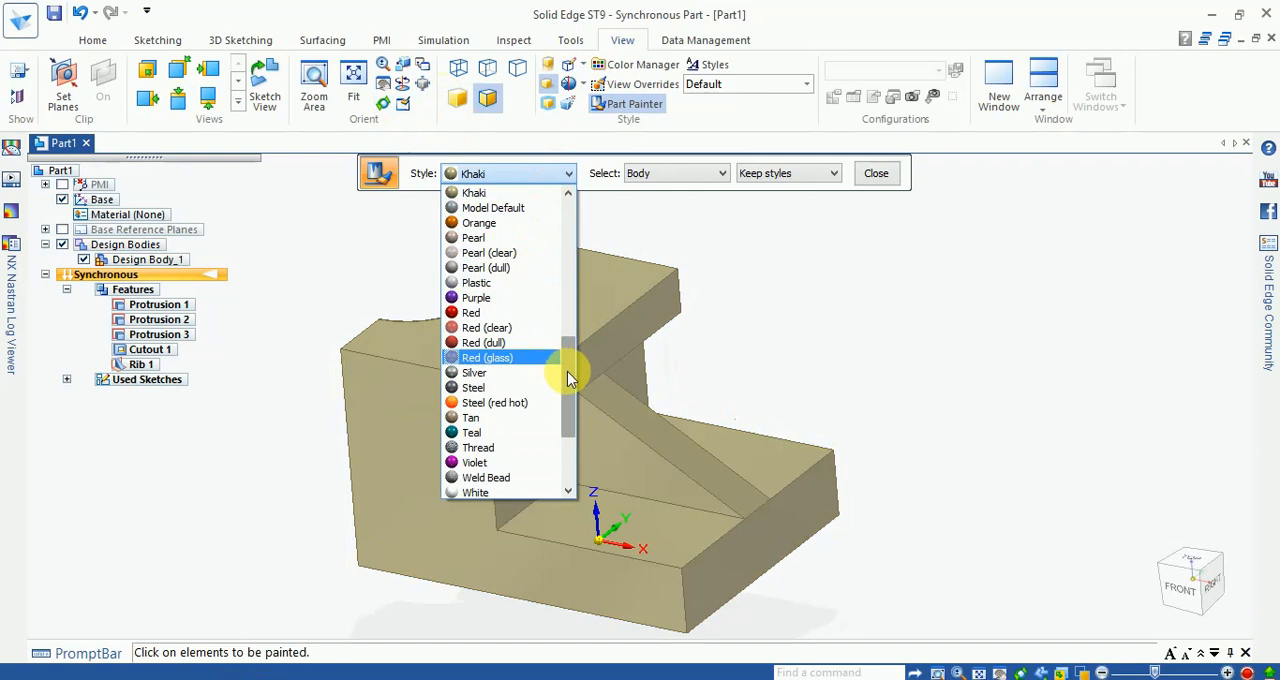
left_click_drag(567, 371, 572, 364)
left_click(480, 402)
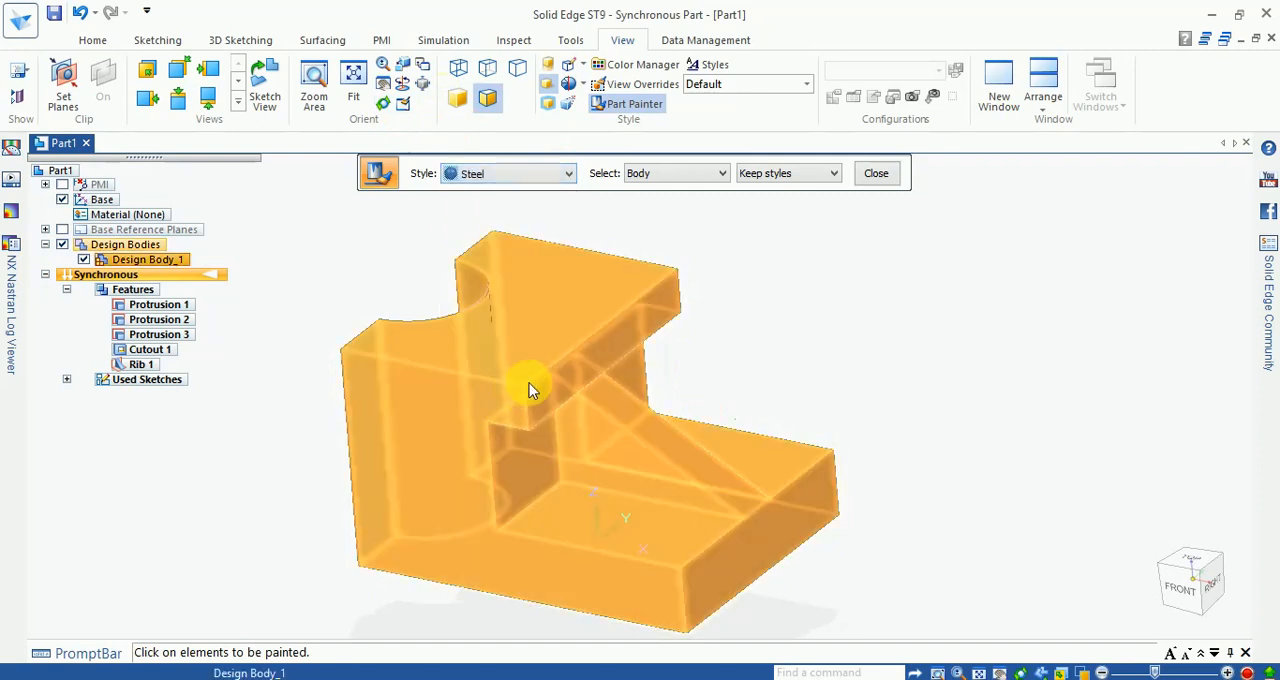
left_click(594, 350)
Step: Try the Copper style and then the Brass style on the bracket body
left_click(562, 174)
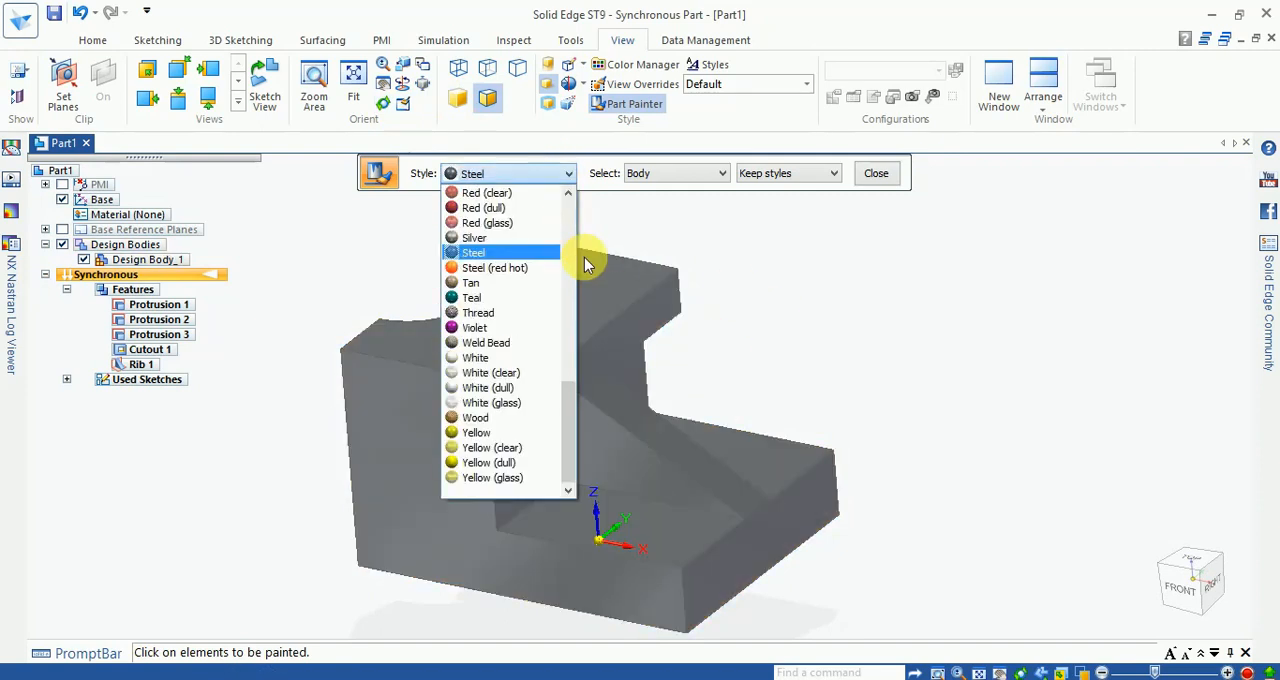
left_click_drag(563, 389, 561, 280)
left_click(480, 270)
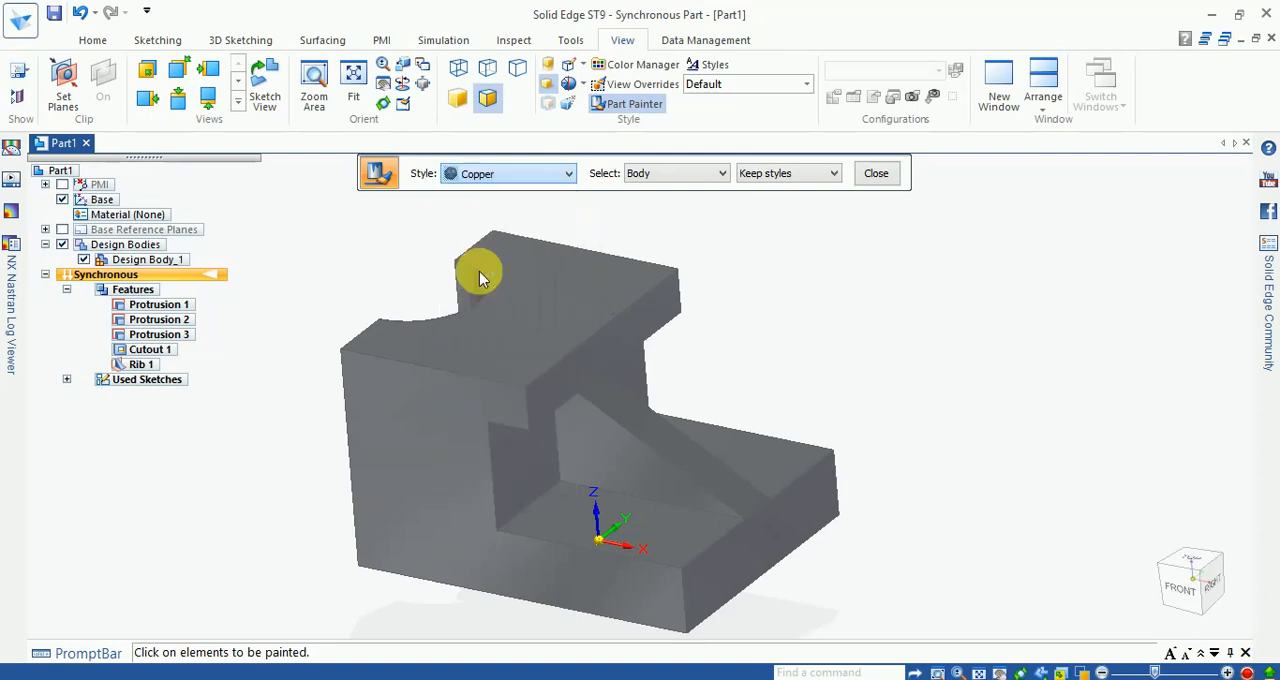
left_click(571, 354)
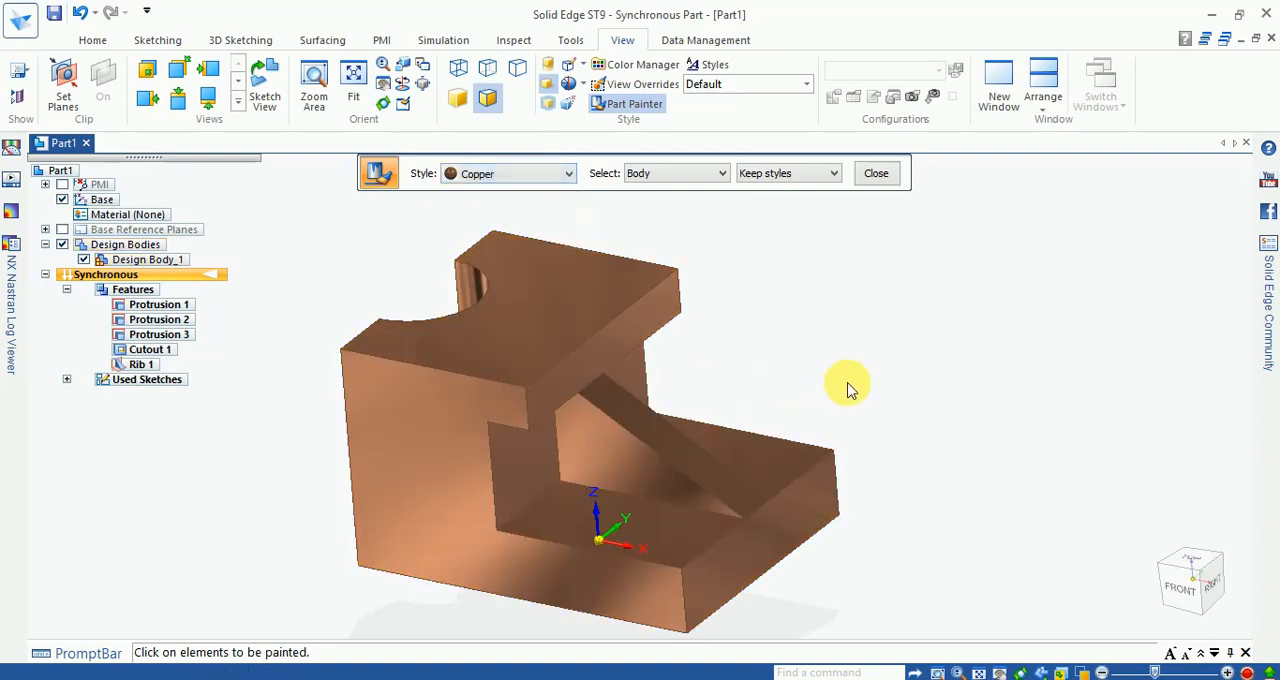
left_click(533, 170)
left_click_drag(572, 311, 567, 205)
left_click(478, 342)
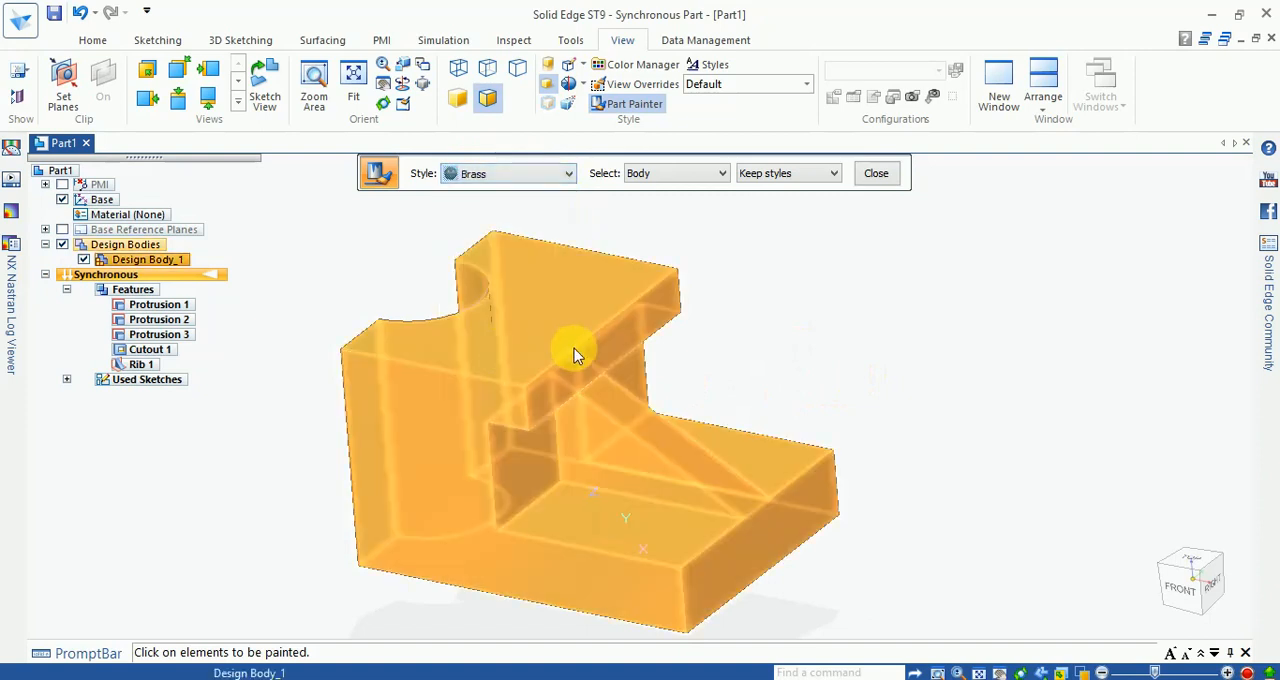
left_click(574, 348)
mouse_move(860, 365)
middle_mouse_down()
mouse_move(780, 414)
mouse_move(851, 354)
middle_mouse_up()
Step: Try the Bronze style on the bracket body
left_click(517, 178)
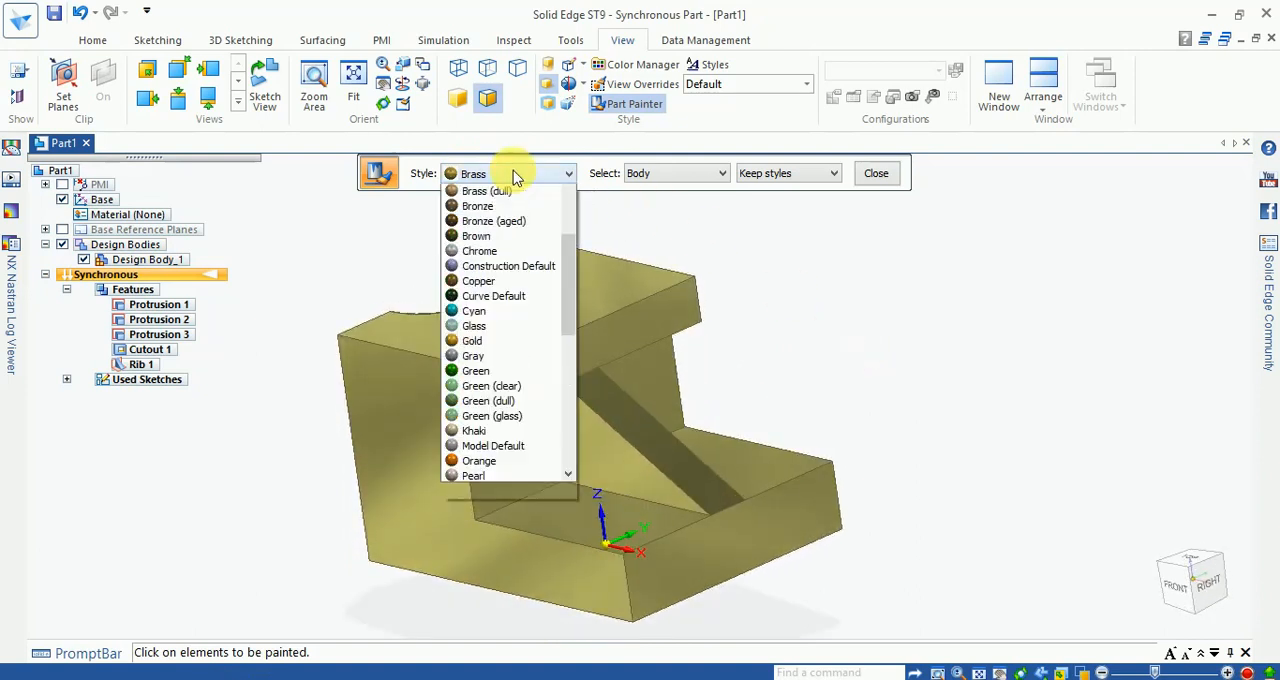
left_click(480, 224)
left_click(578, 303)
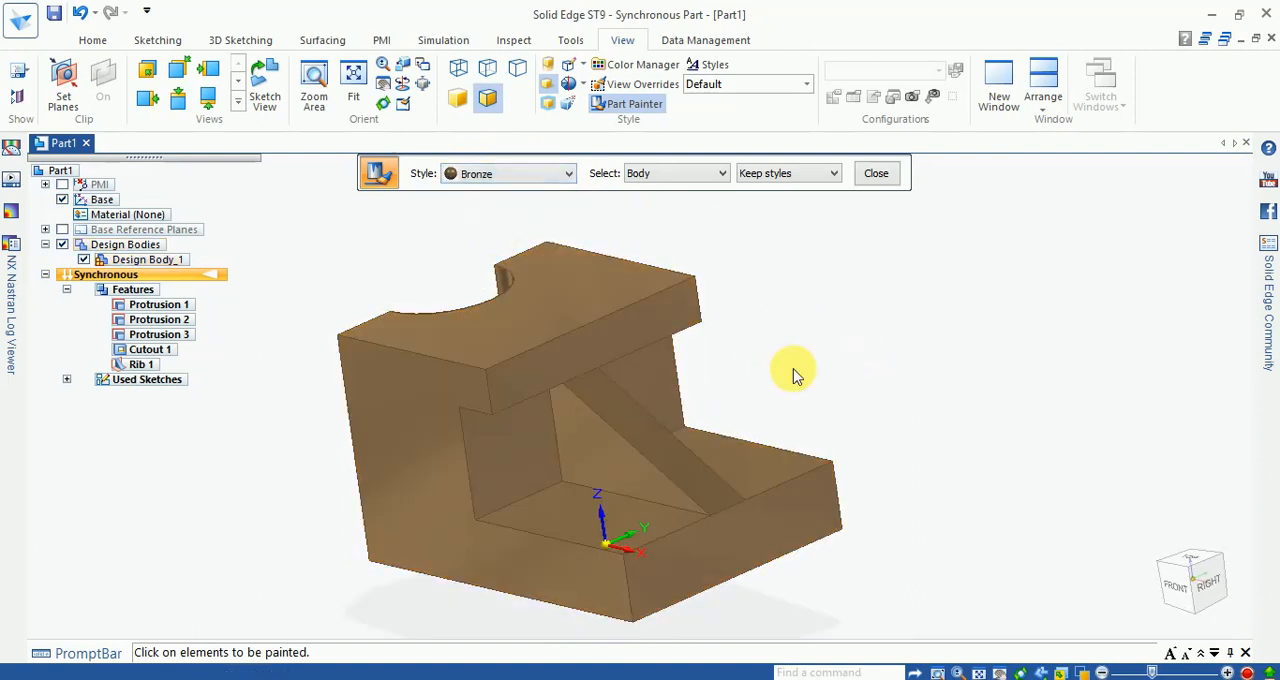
left_click(522, 178)
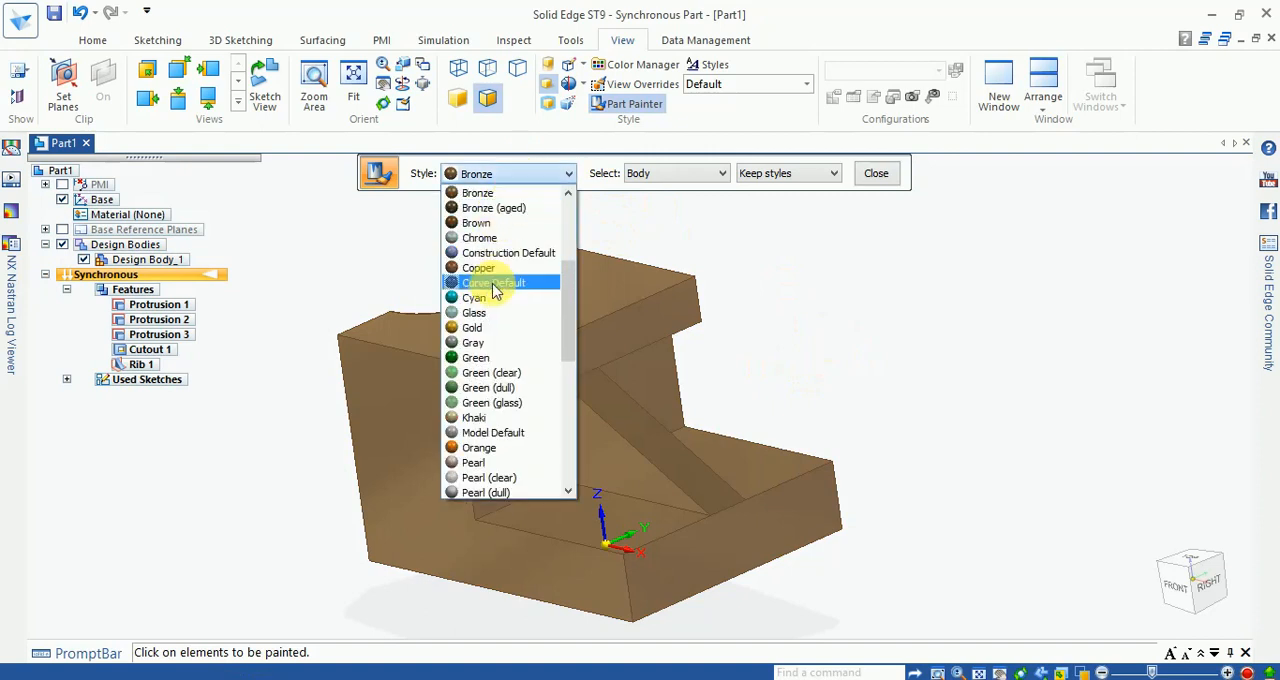
left_click(491, 197)
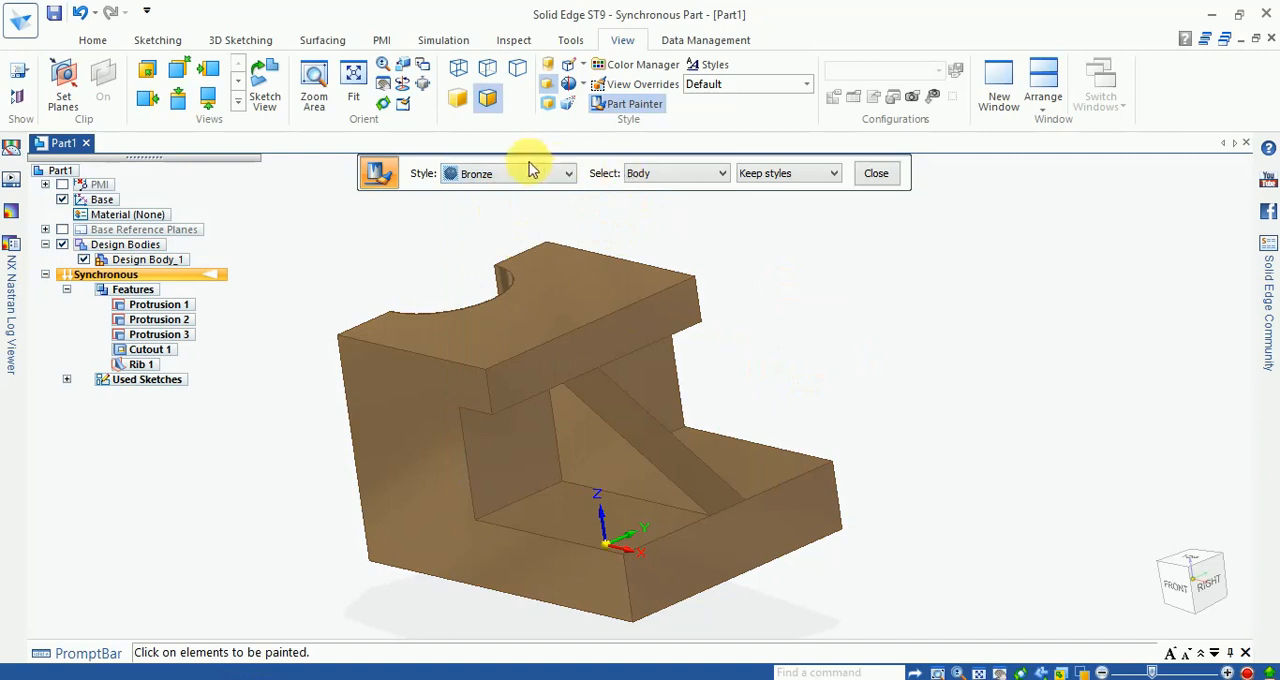
left_click(518, 172)
left_click(494, 194)
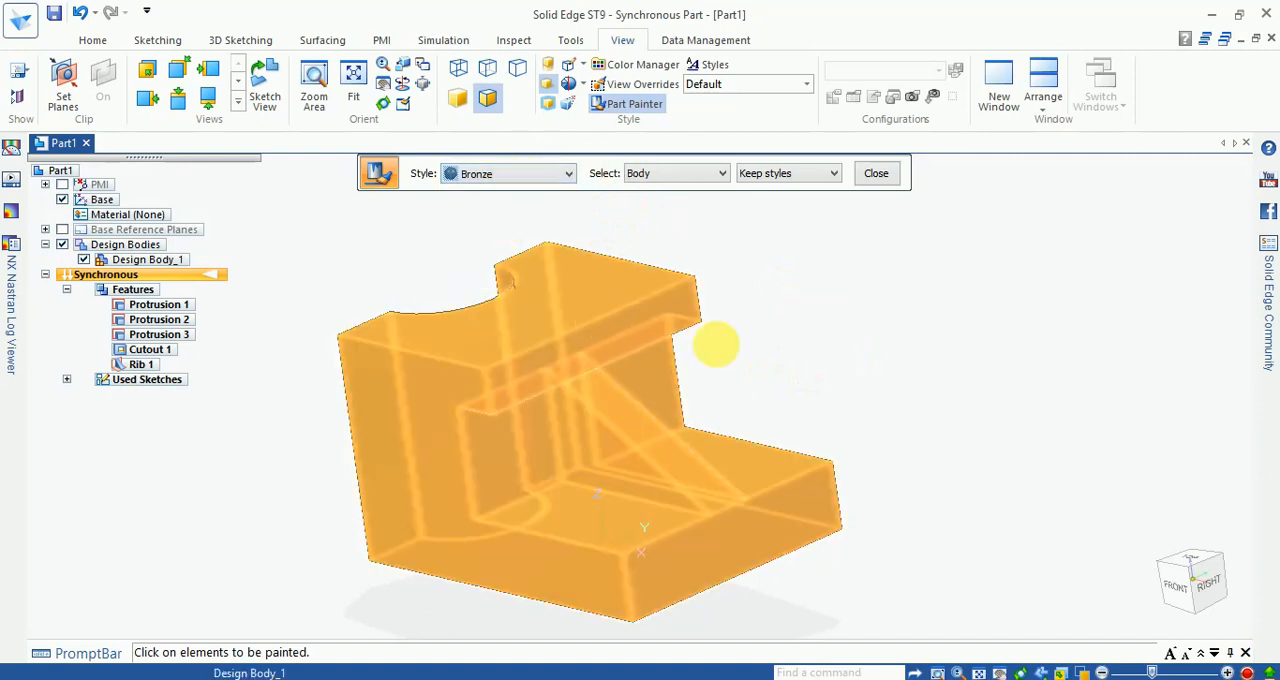
Step: Paint the whole bracket body with the Brass style
left_click(480, 174)
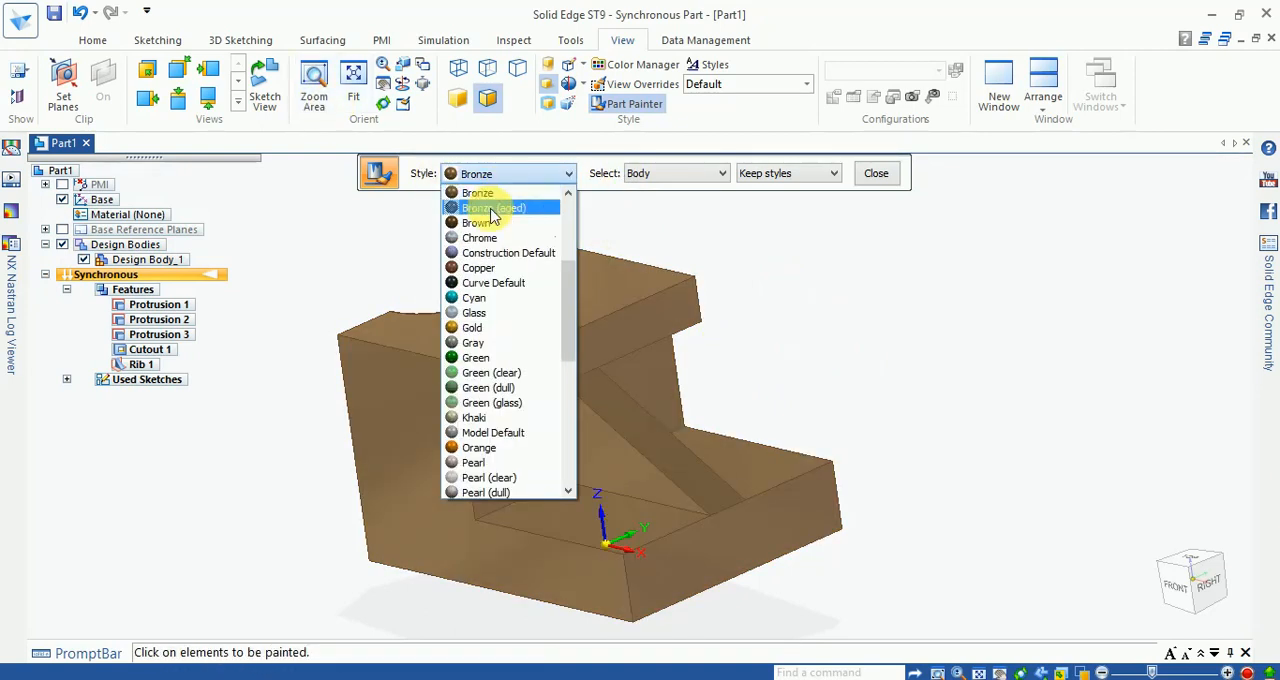
scroll(513, 222, "up", 1)
scroll(513, 222, "up", 2)
left_click(480, 206)
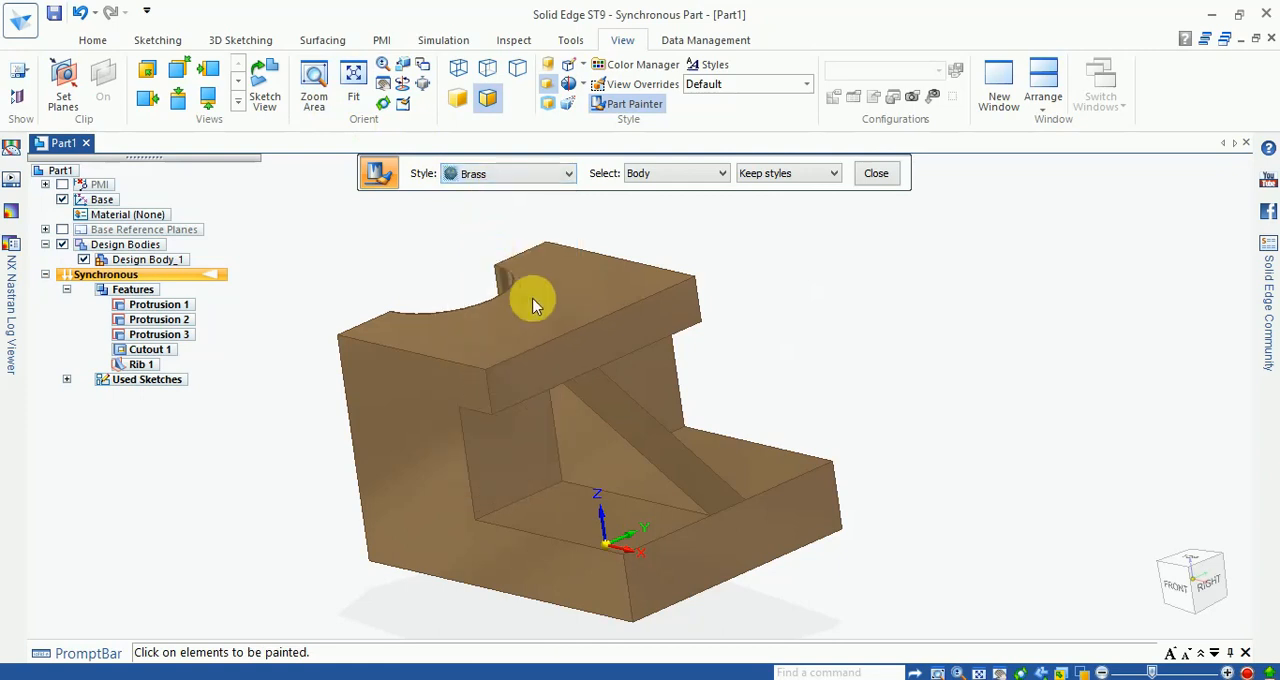
left_click(529, 297)
mouse_move(866, 341)
middle_mouse_down()
mouse_move(905, 343)
mouse_move(884, 330)
middle_mouse_up()
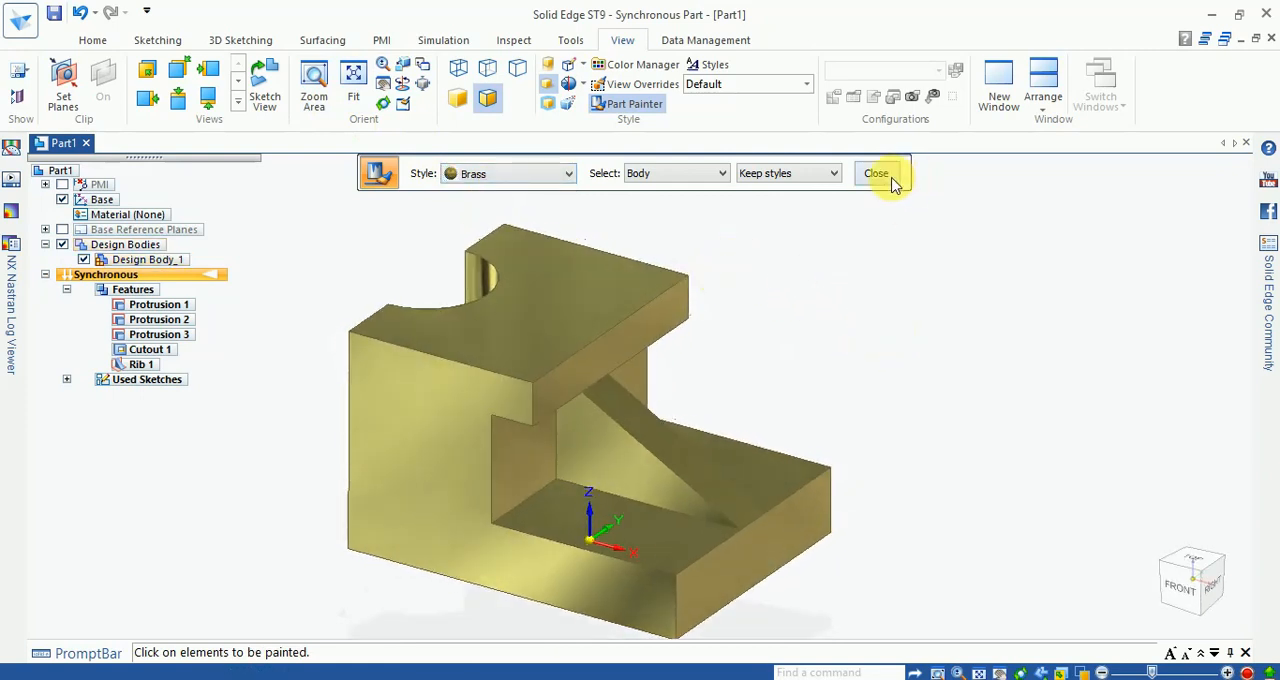
Step: Switch the bracket's display to shaded and back to shaded with visible edges, leaving the color manager settings unchanged
left_click(622, 78)
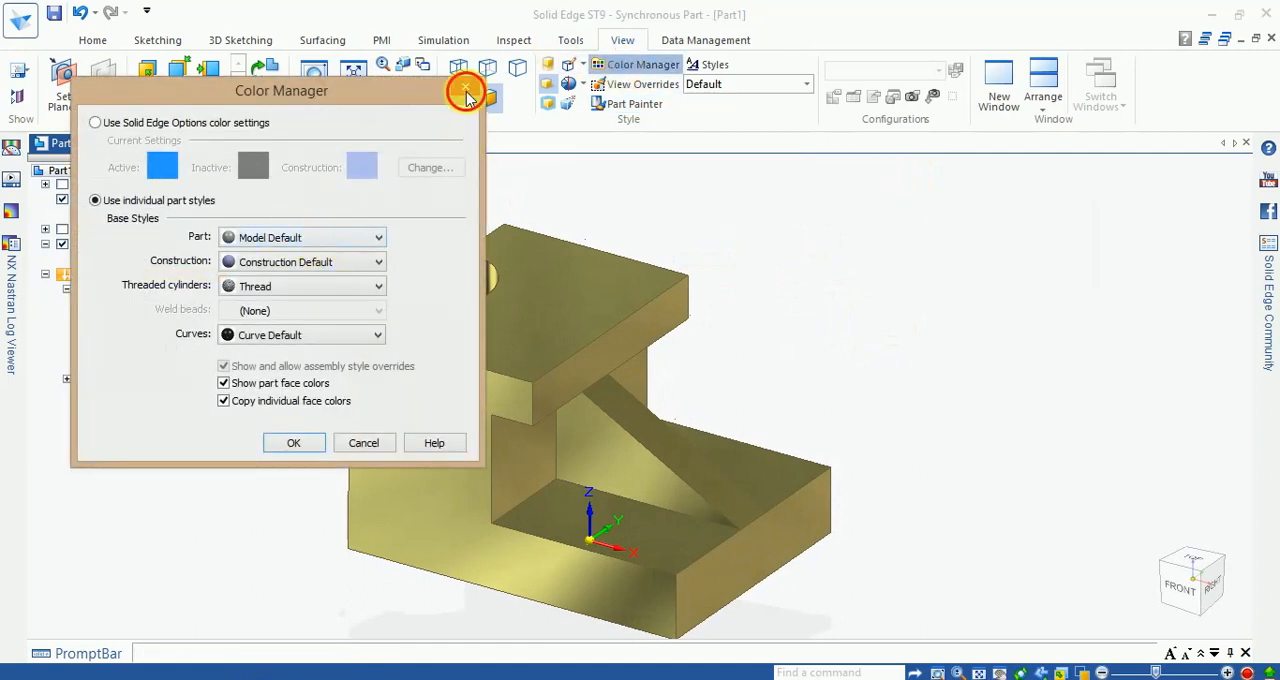
left_click(466, 93)
left_click(464, 106)
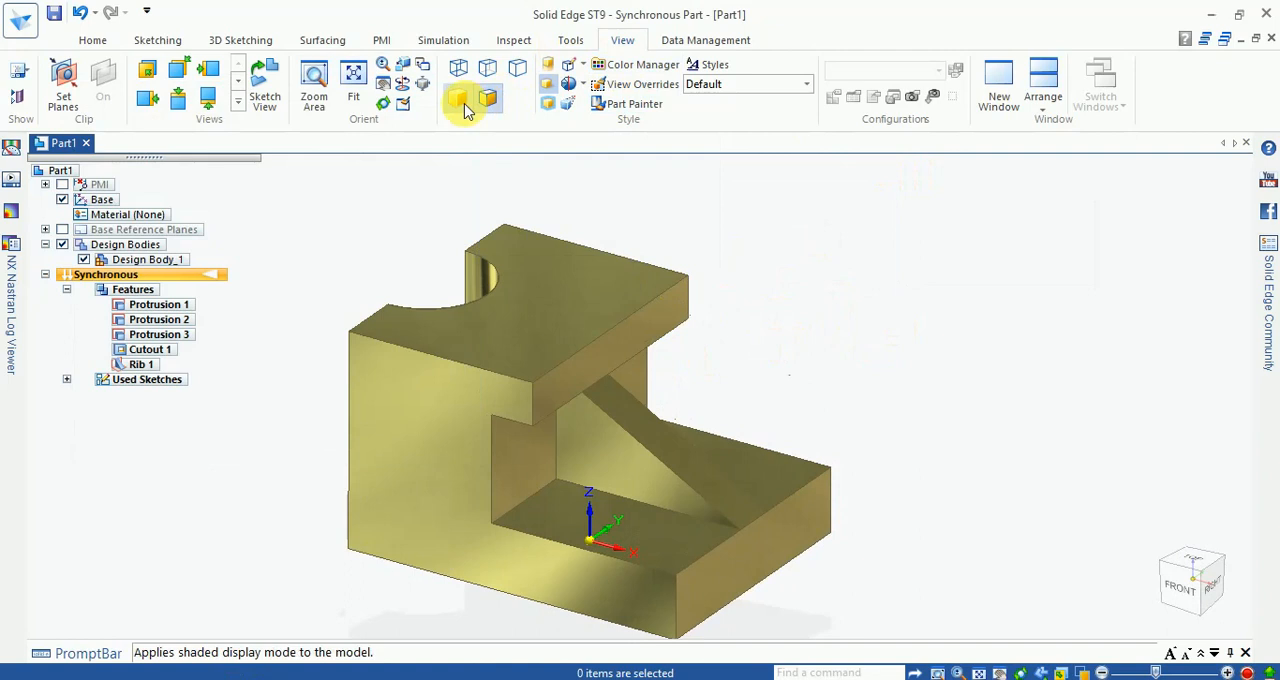
left_click(489, 104)
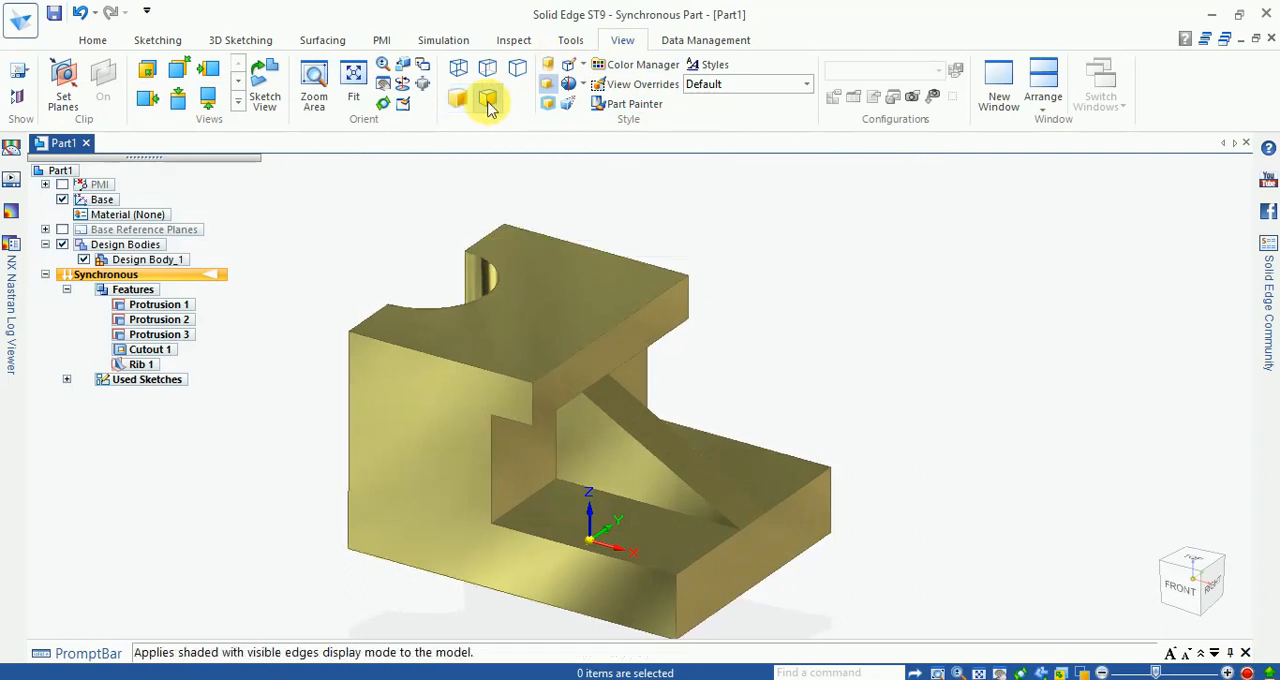
Step: Hide the base coordinate system and inspect the finished brass bracket up close and from a slightly higher angle
scroll(491, 434, "up", 2)
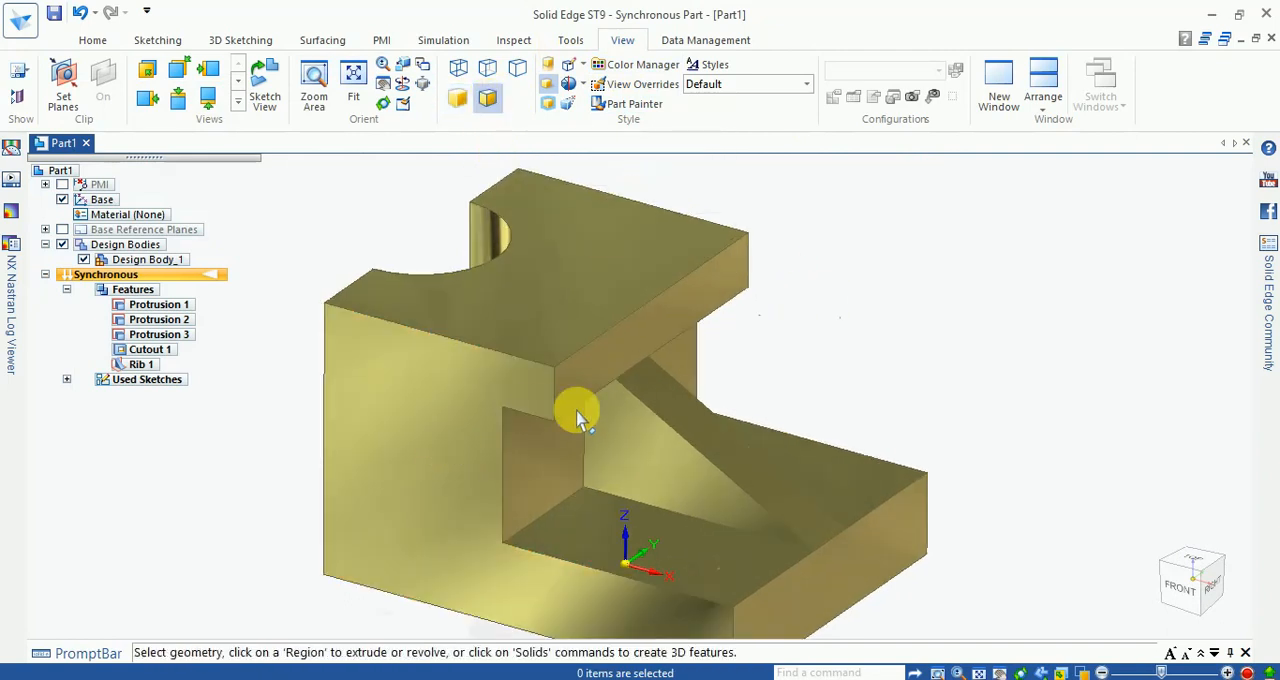
scroll(909, 277, "down", 1)
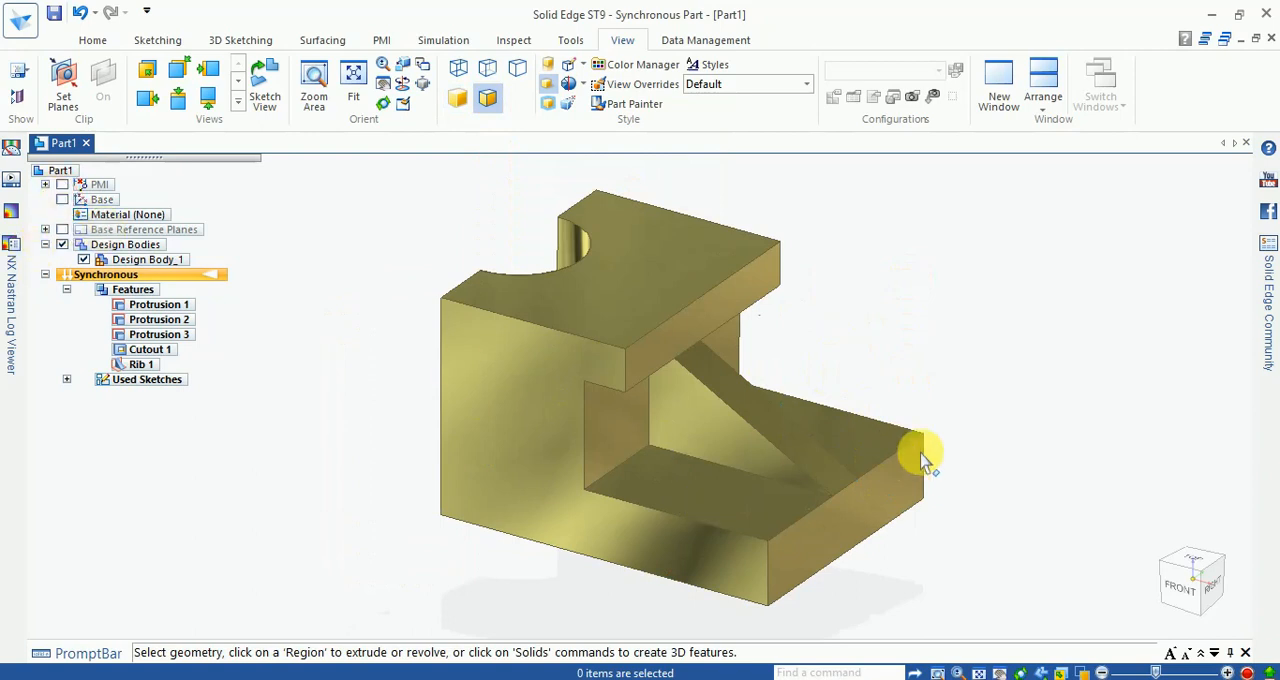
scroll(960, 420, "up", 2)
scroll(930, 418, "down", 2)
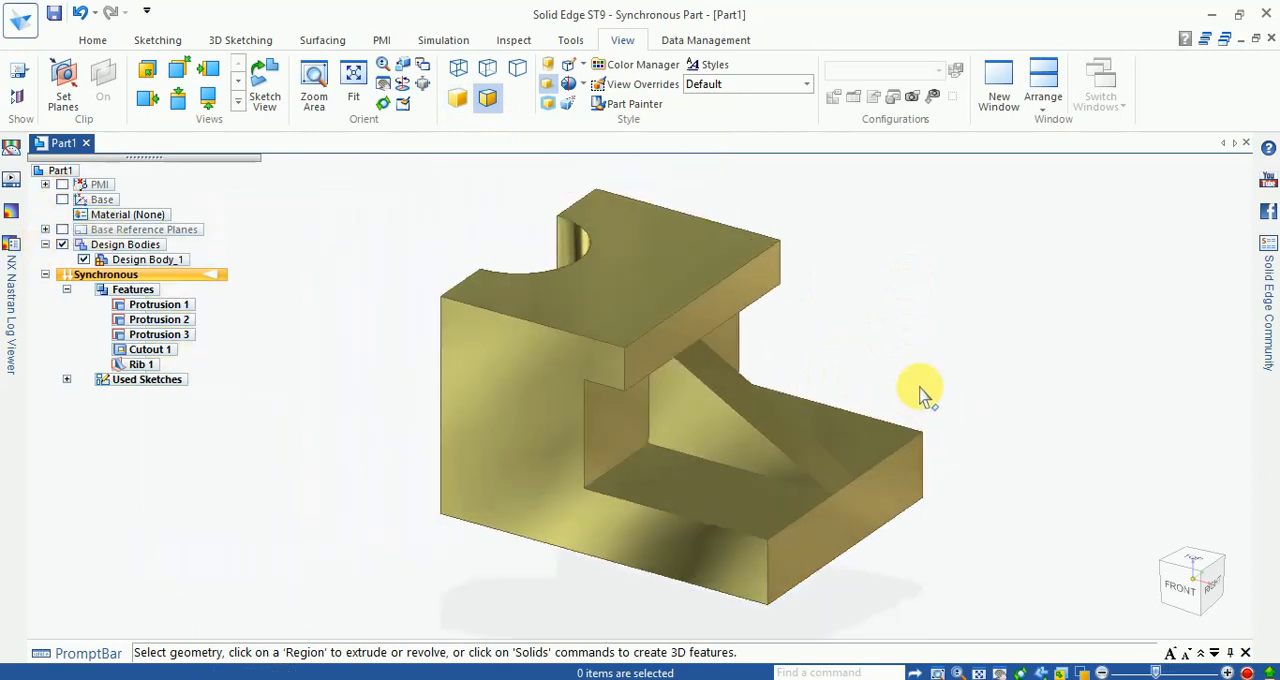
middle_click_drag(918, 398, 900, 367)
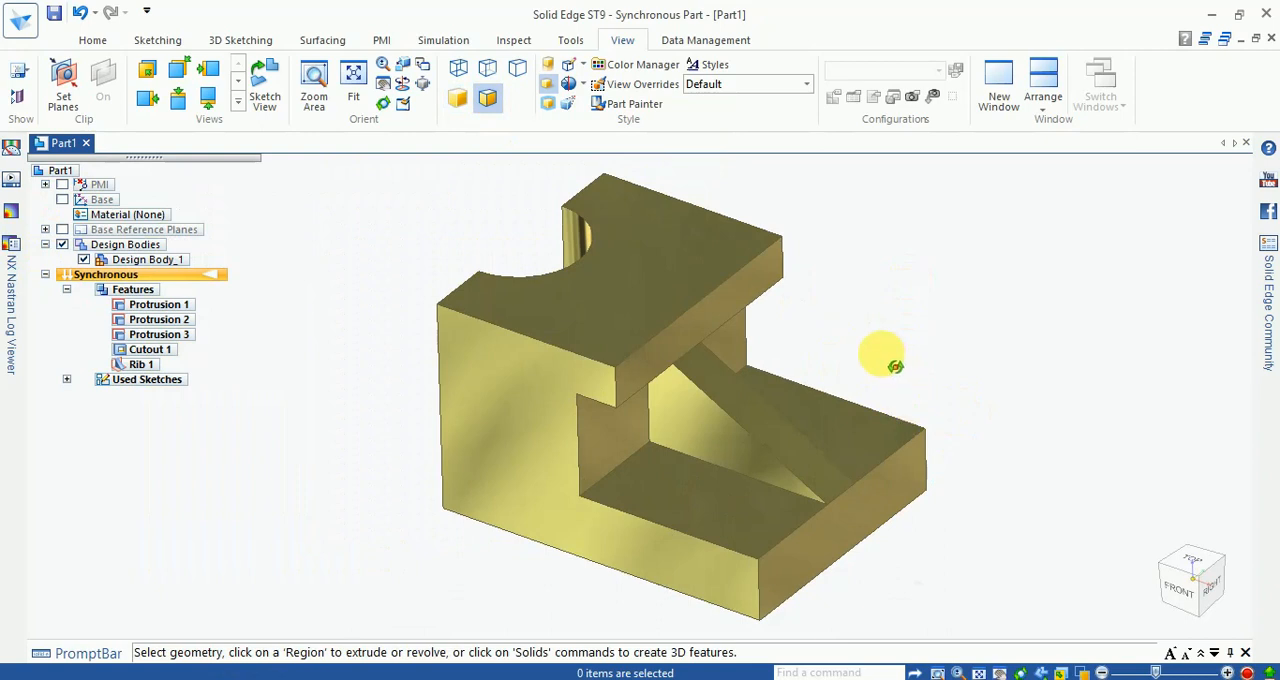
scroll(882, 356, "up", 1)
scroll(883, 357, "down", 1)
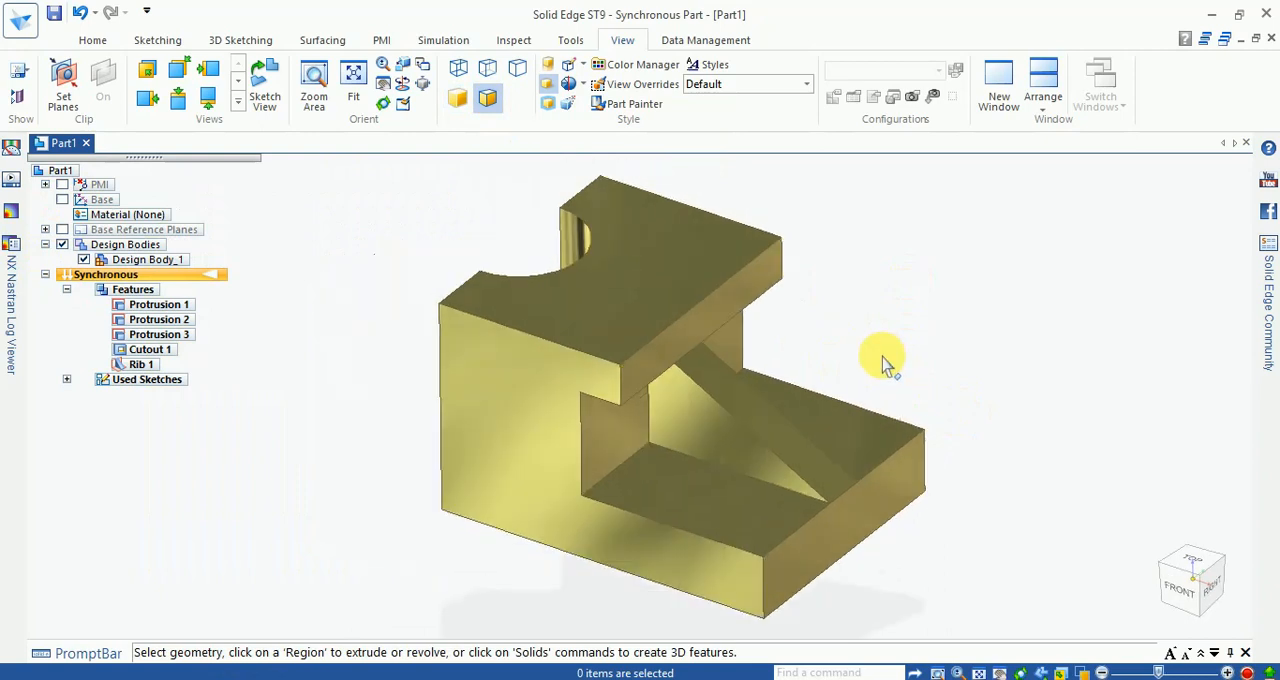